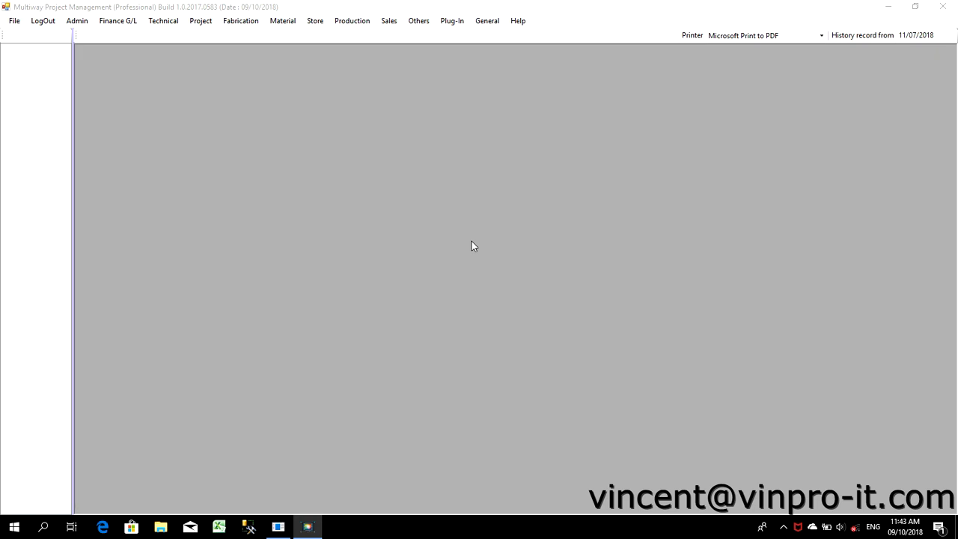
Open the Project Detail form maximized, and set the status to "1. Open, New" and the debtor to VINPRO
click(192, 20)
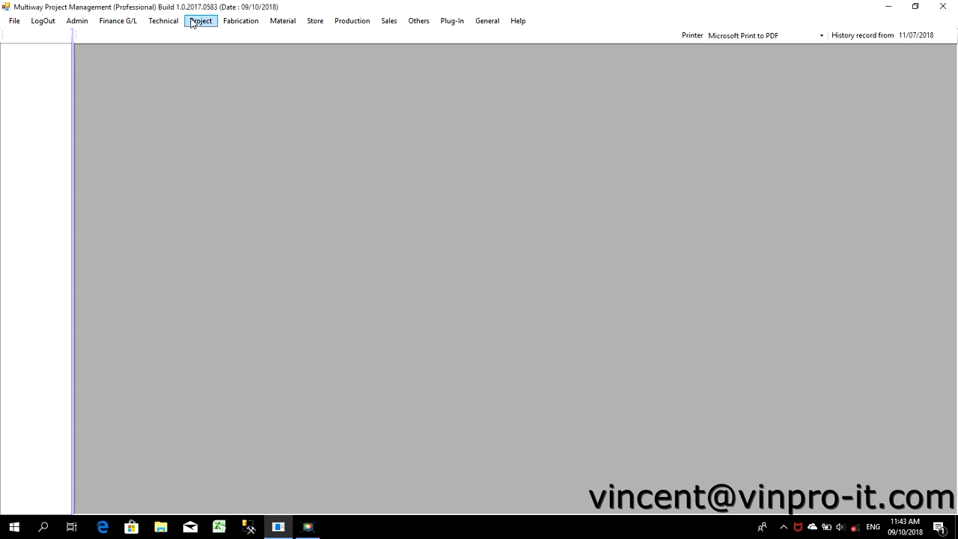
click(207, 22)
click(208, 32)
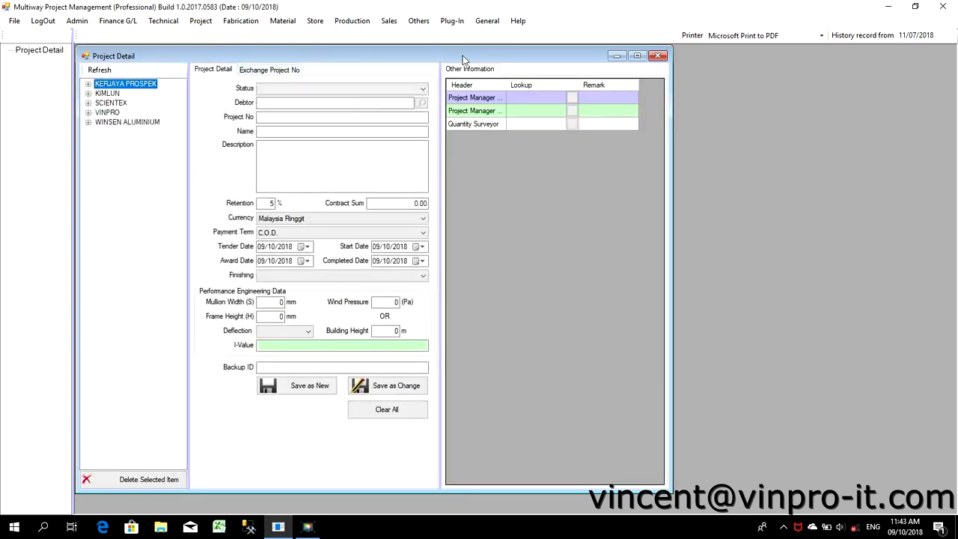
double_click(468, 56)
click(407, 72)
click(349, 79)
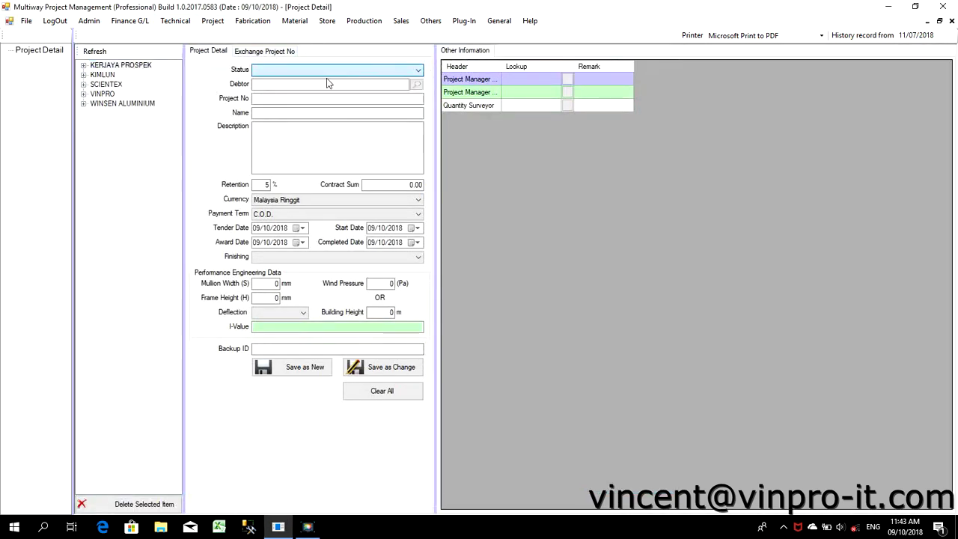
click(380, 85)
click(416, 84)
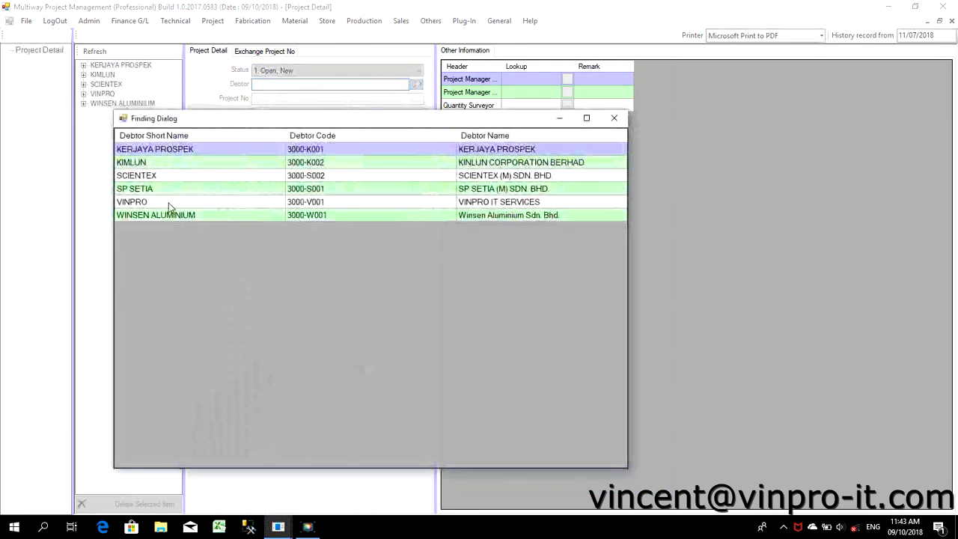
double_click(171, 203)
Enter YOUTUBE as the project number and Youtube as the project name
click(311, 99)
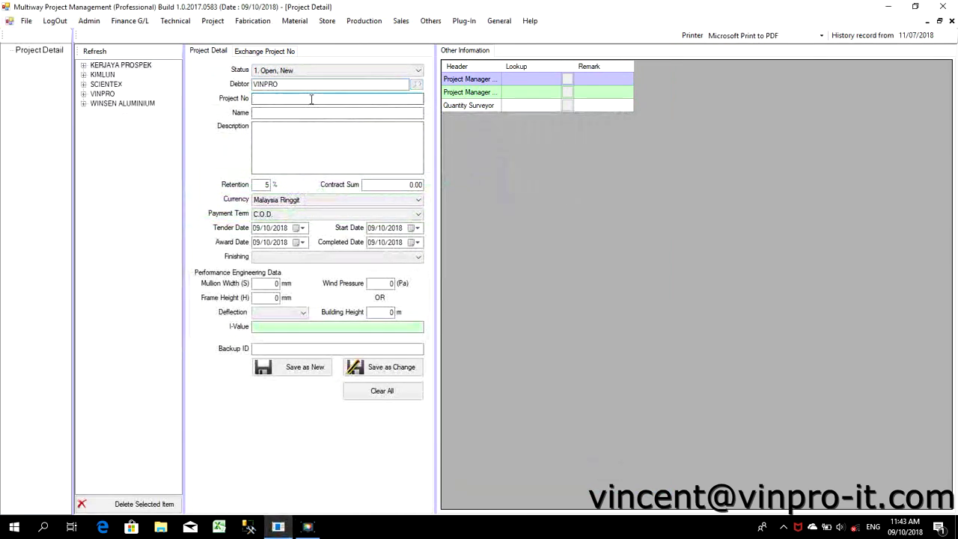
text(YOUTUBE)
key(Tab)
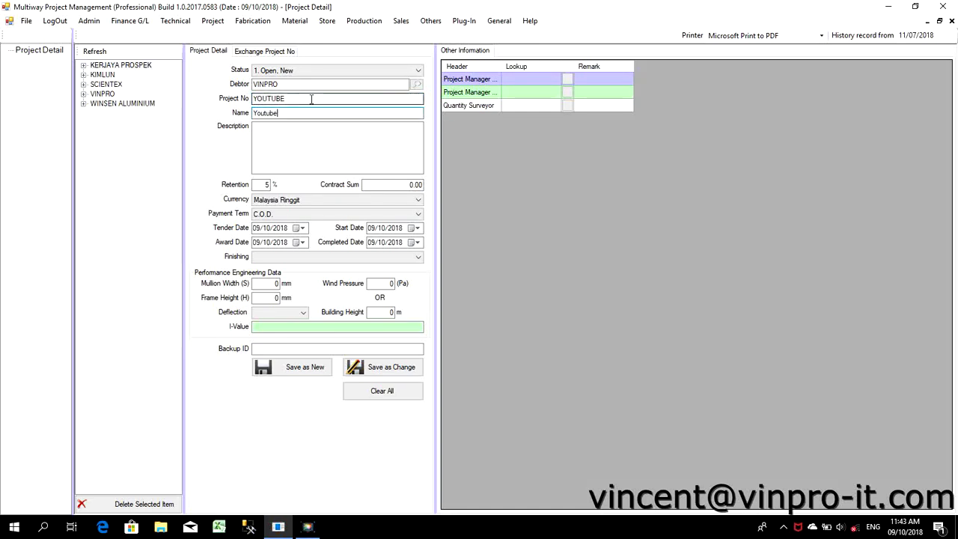
Set the project's finishing to MB10, save it as a new project, and close the form
click(287, 258)
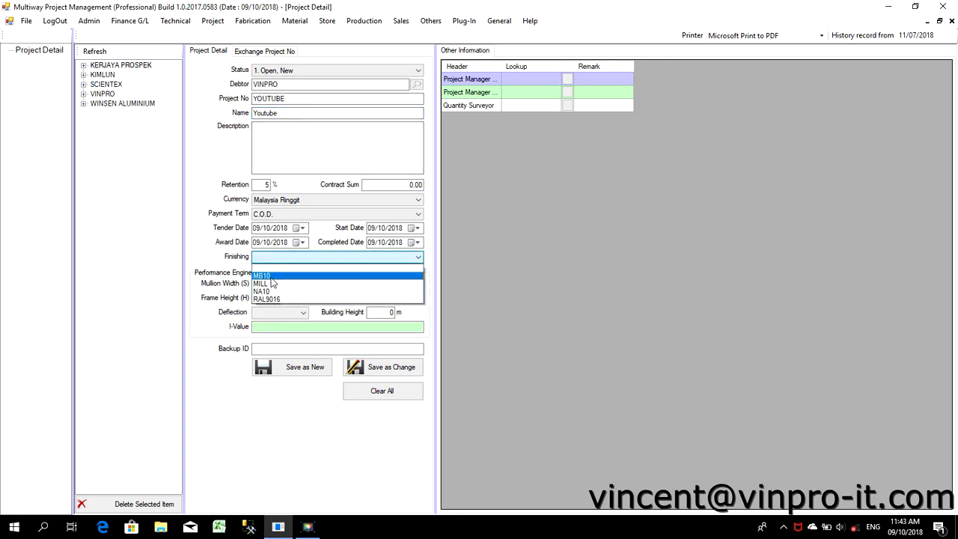
click(278, 276)
click(299, 367)
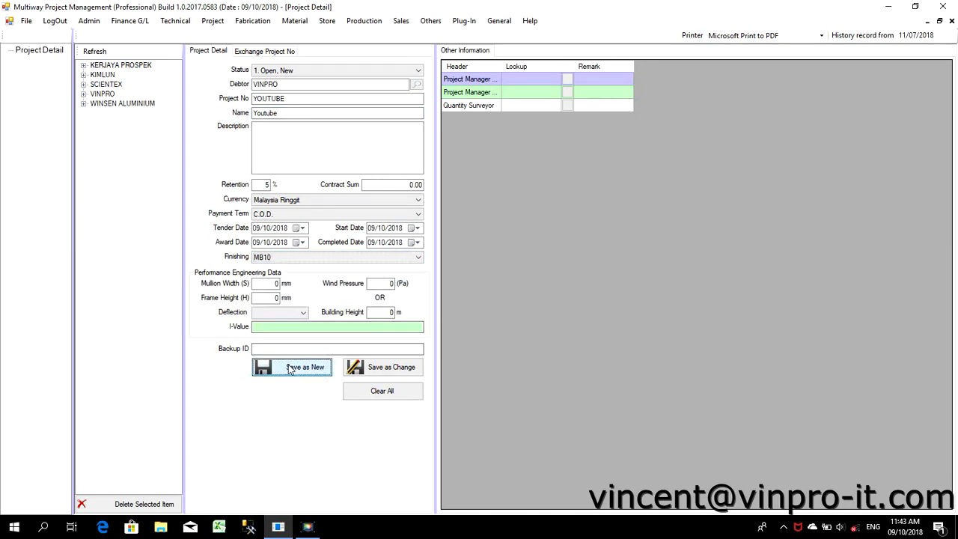
click(462, 299)
click(504, 301)
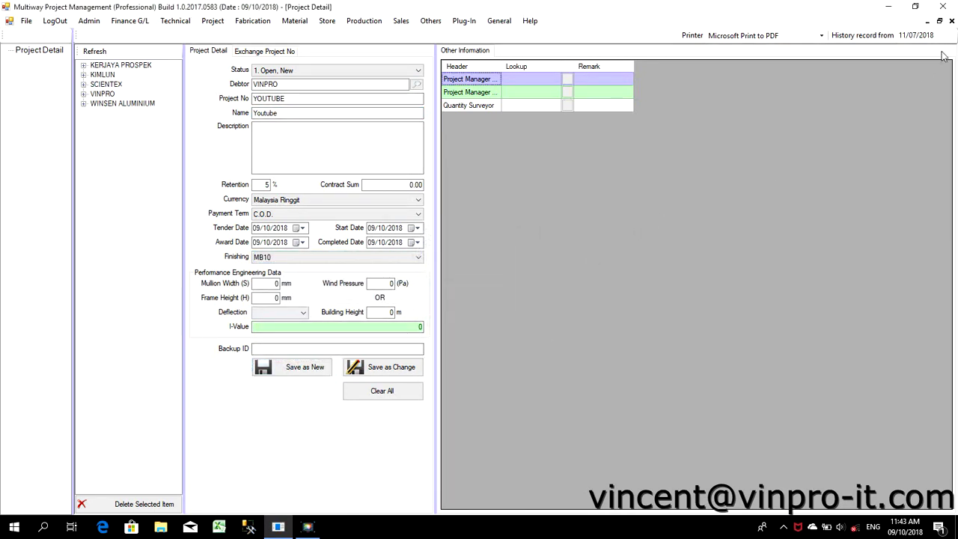
click(951, 20)
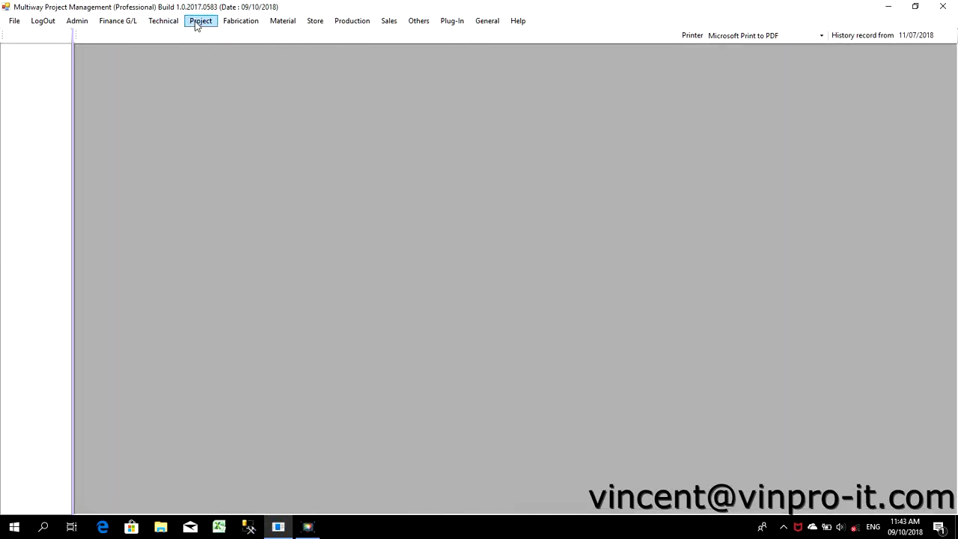
Open the Project Used Material form maximized and load the YOUTUBE project under VINPRO
click(200, 21)
click(224, 65)
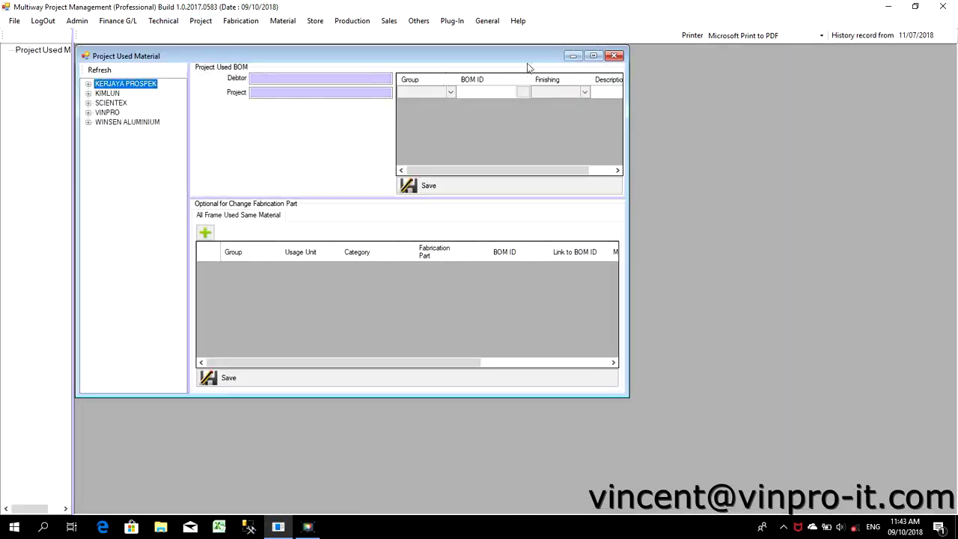
click(595, 57)
click(83, 94)
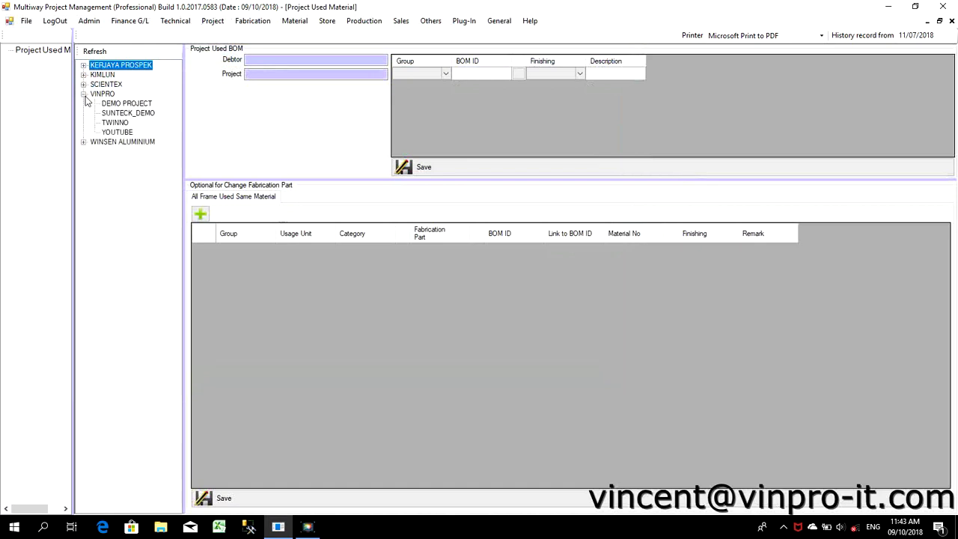
click(118, 132)
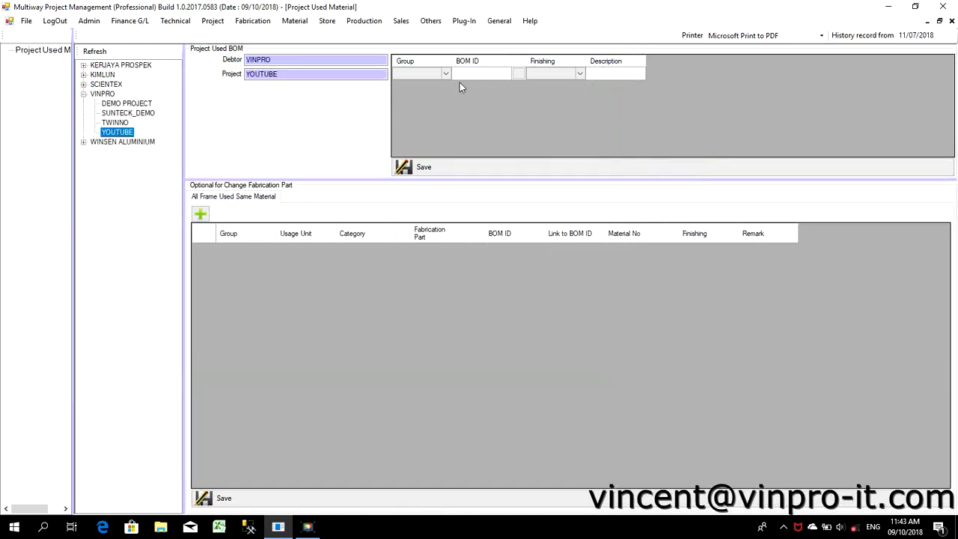
Add a Casement Window entry to the project's BOM list with BOM ID CW-ECO-1.0 and finishing MB10
click(443, 73)
click(444, 74)
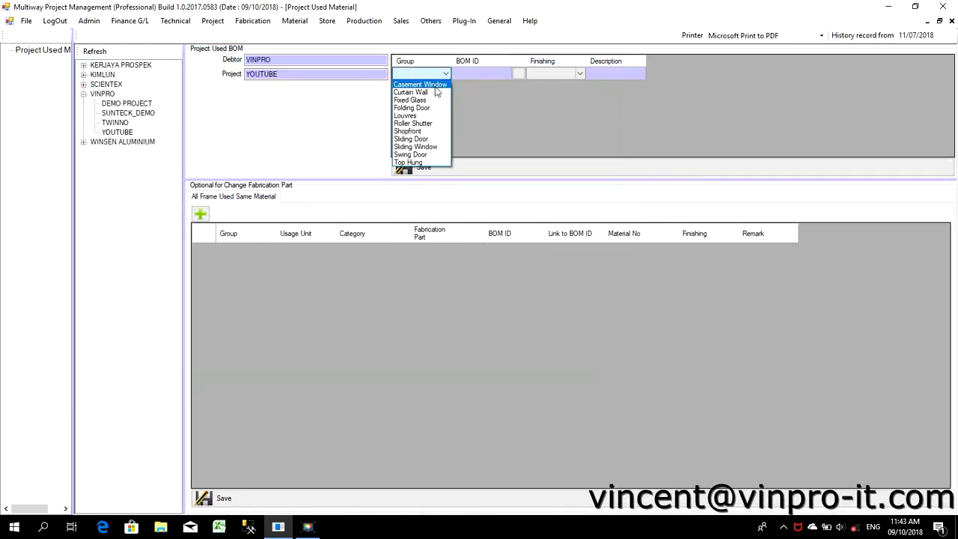
click(435, 85)
click(517, 73)
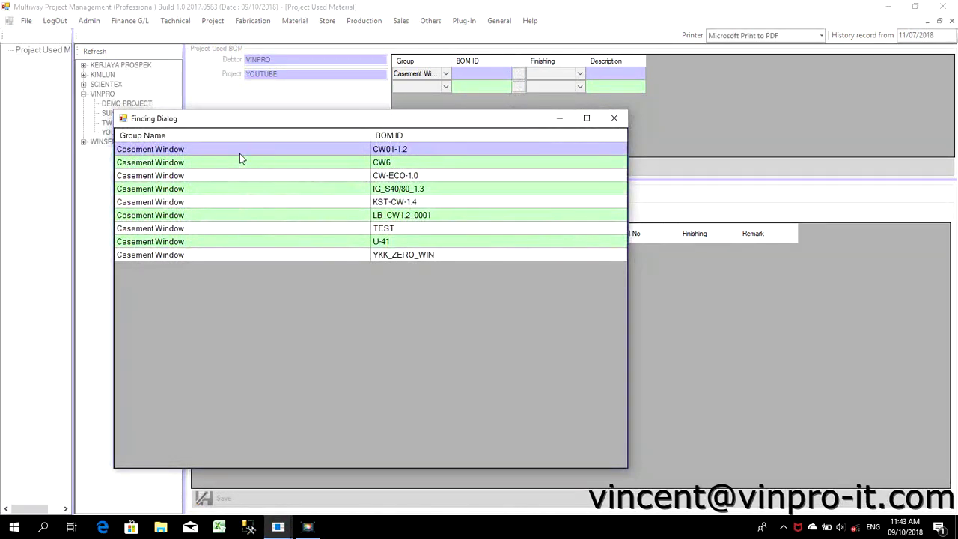
double_click(330, 176)
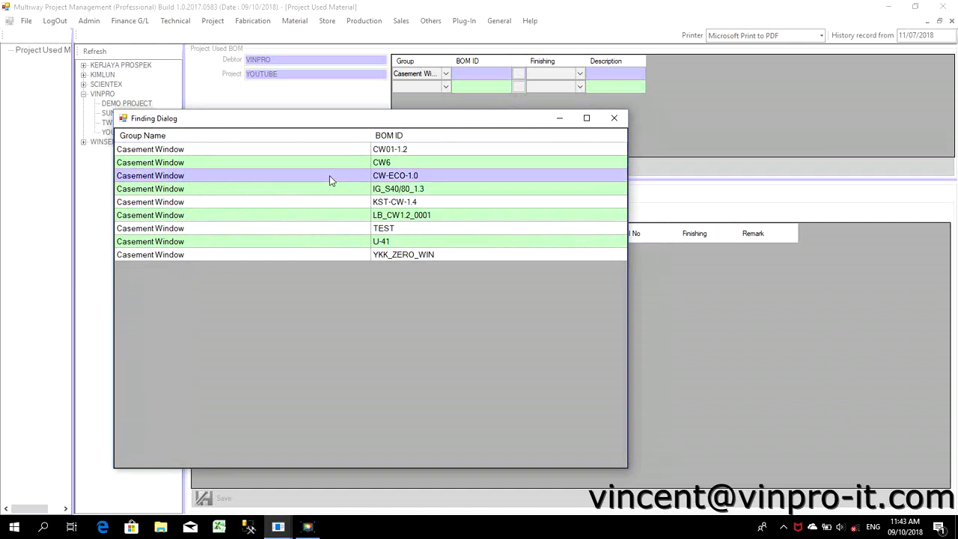
click(579, 73)
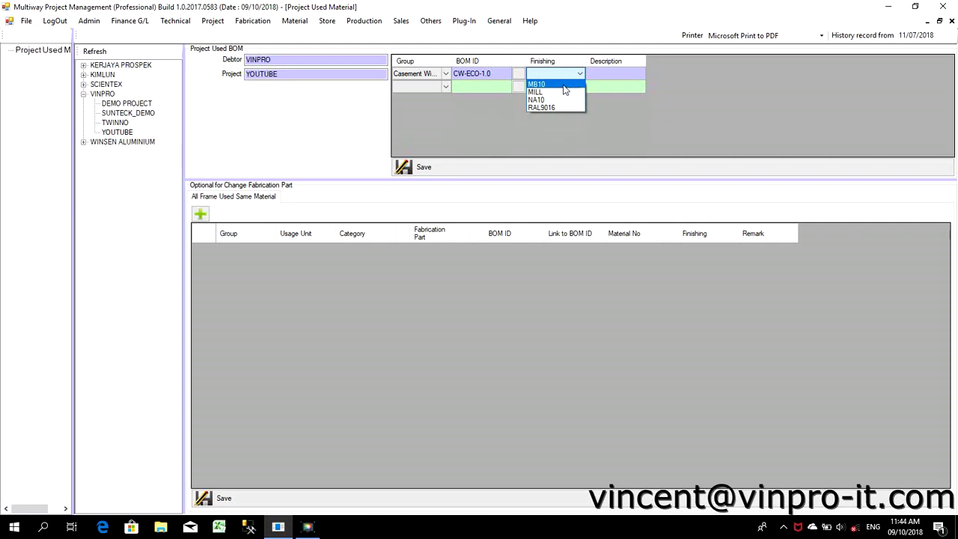
click(536, 83)
Add a Sliding Door entry to the project's BOM list with BOM ID SD_ECO_1.2 and finishing MB10
click(447, 87)
click(447, 86)
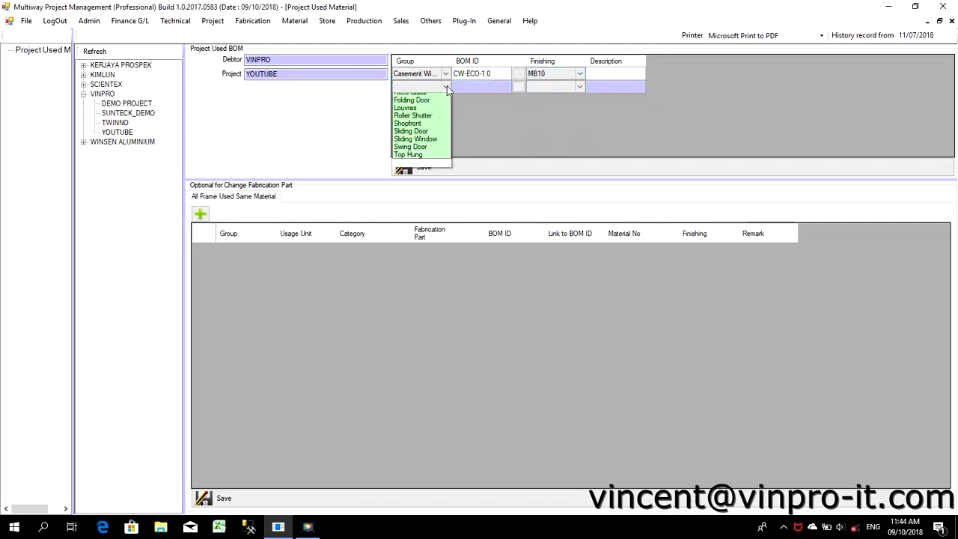
click(419, 152)
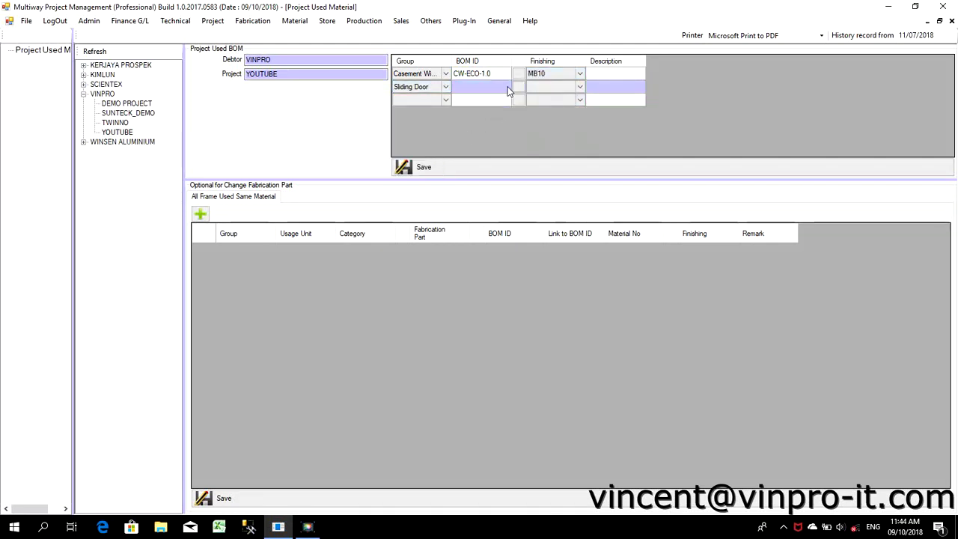
click(517, 87)
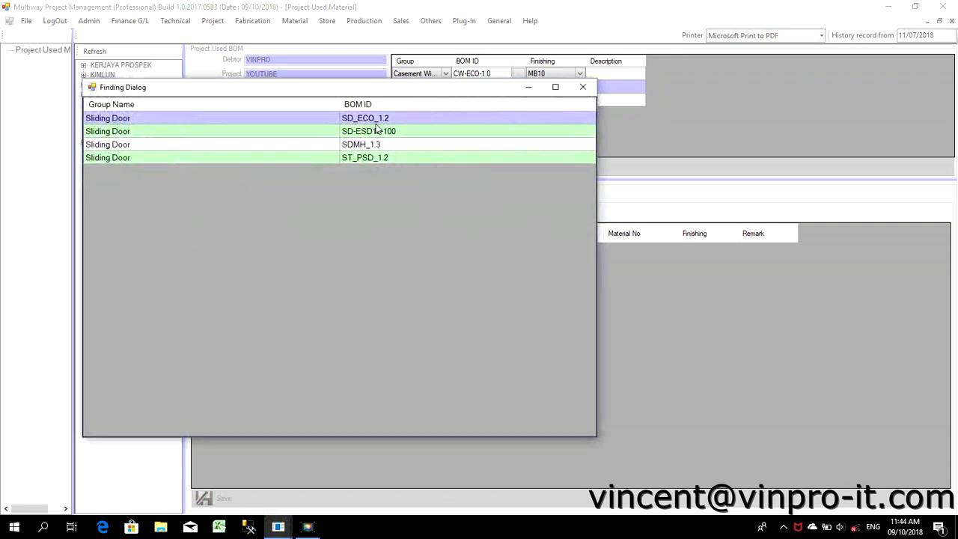
double_click(381, 118)
click(580, 88)
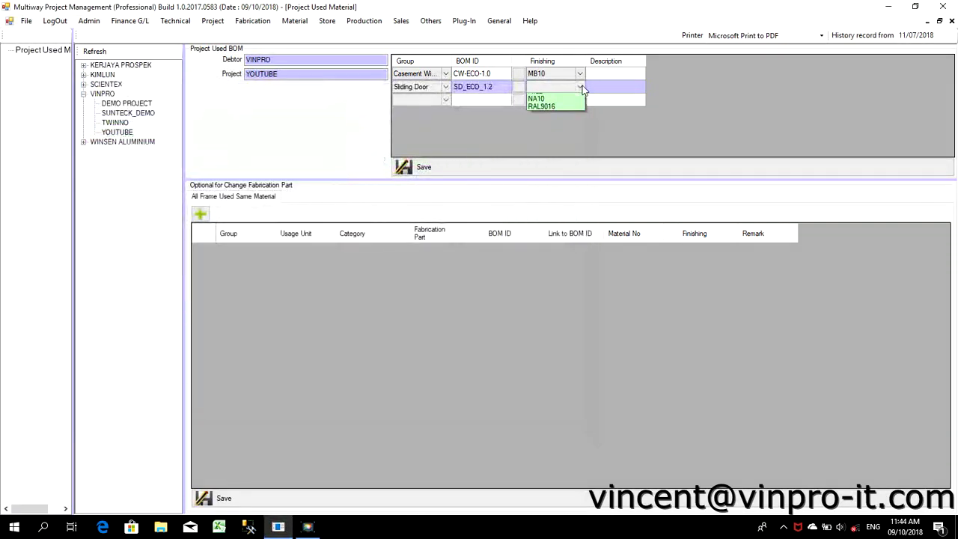
click(544, 97)
Save the YOUTUBE project's BOM list and confirm the save
click(555, 165)
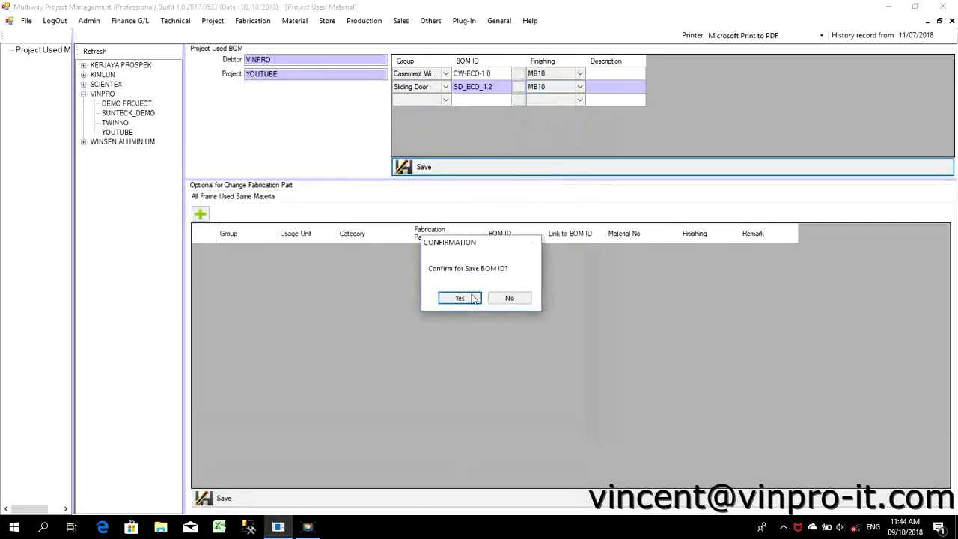
click(460, 302)
click(500, 303)
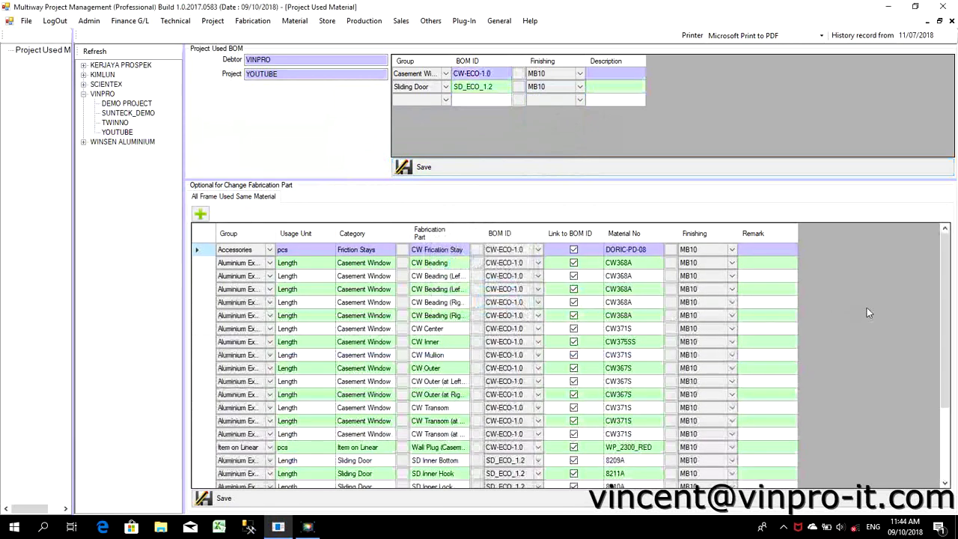
Add blank rows at the end of the fabrication part table
scroll(848, 305, down, 3)
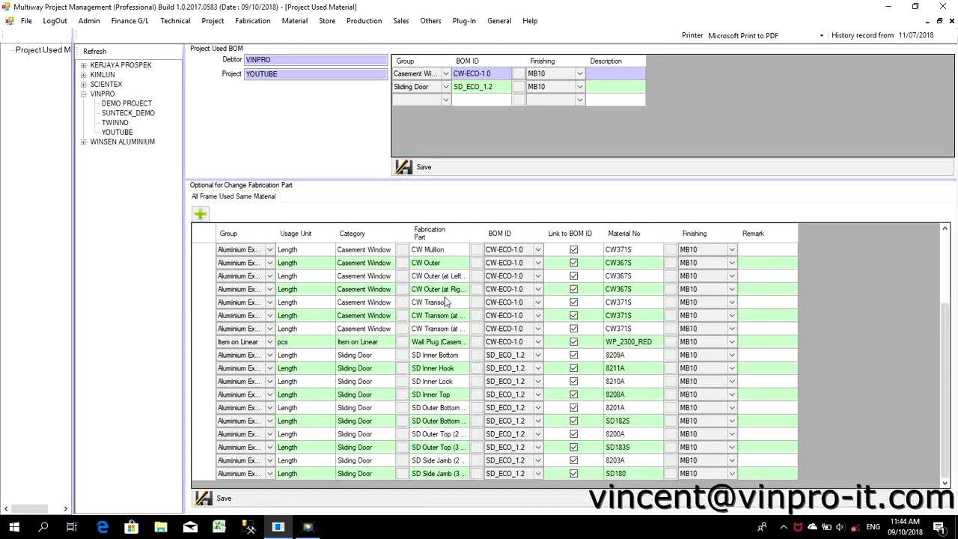
click(200, 215)
click(327, 370)
scroll(326, 370, down, 1)
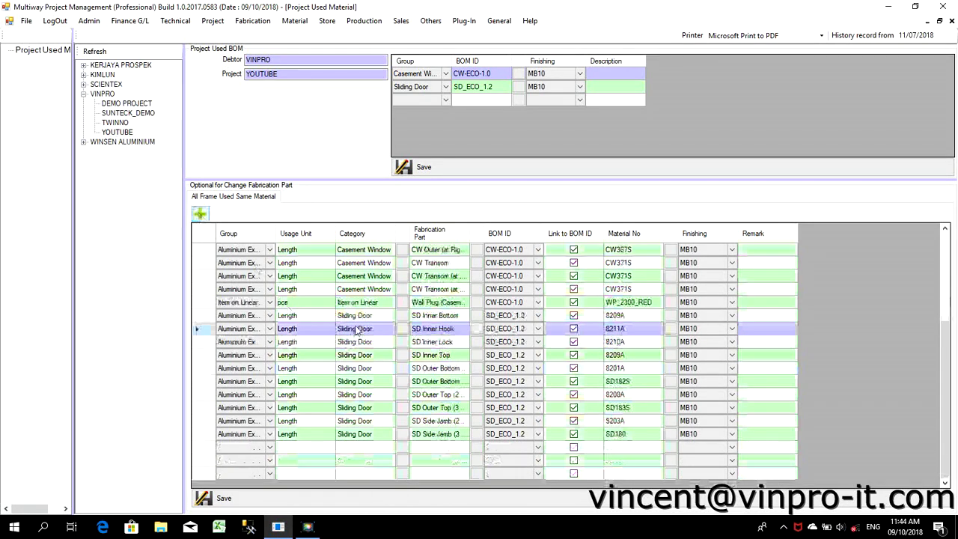
Fill the first blank fabrication part row with group Glass, fabrication part CW Glass and material number CG6
click(270, 447)
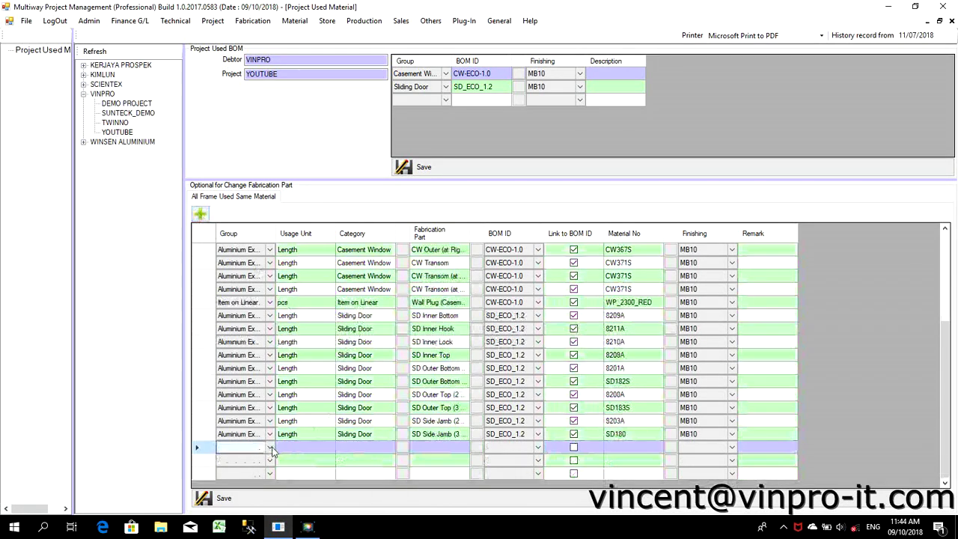
click(270, 447)
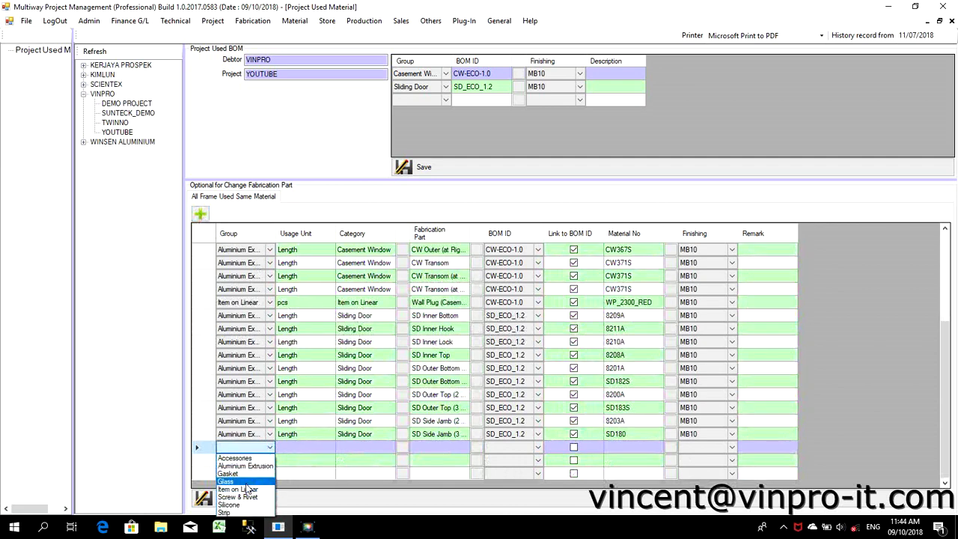
click(247, 483)
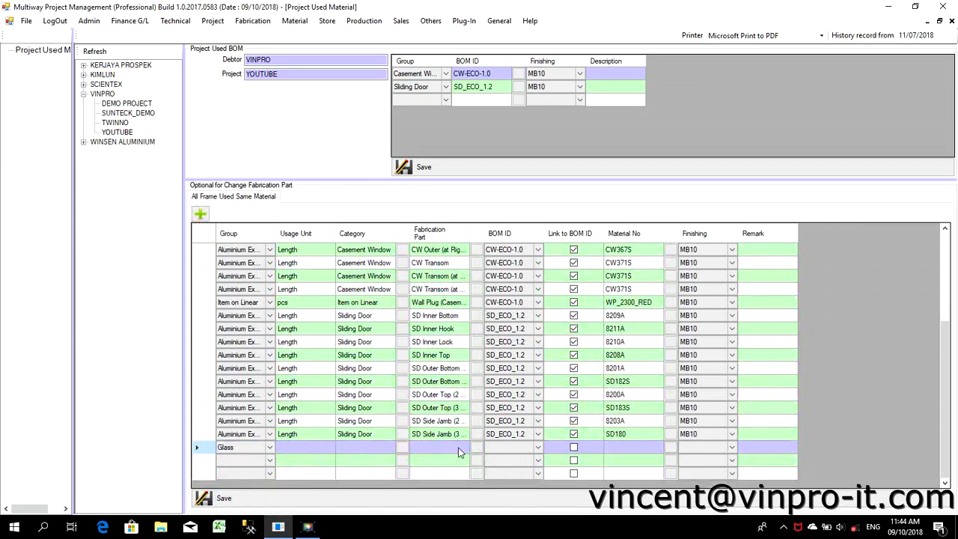
click(477, 447)
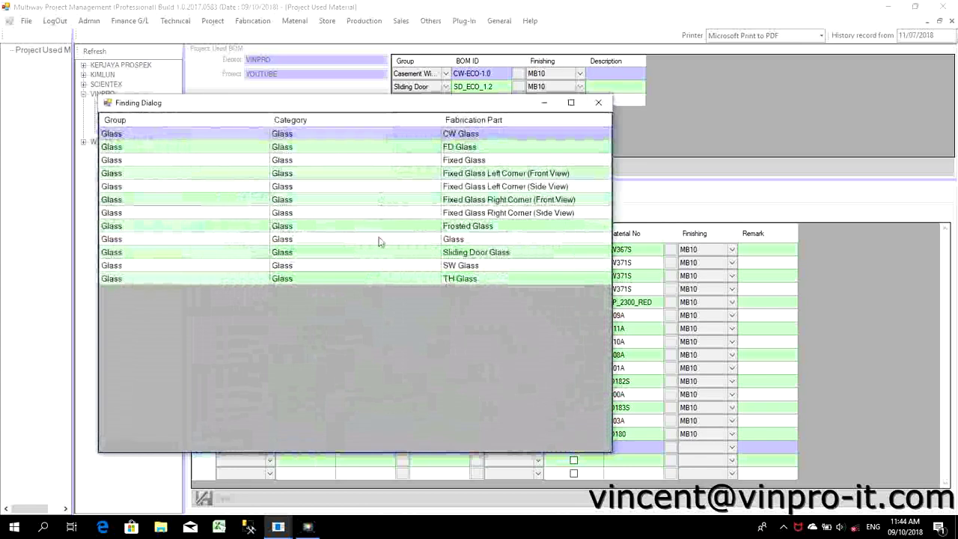
double_click(411, 135)
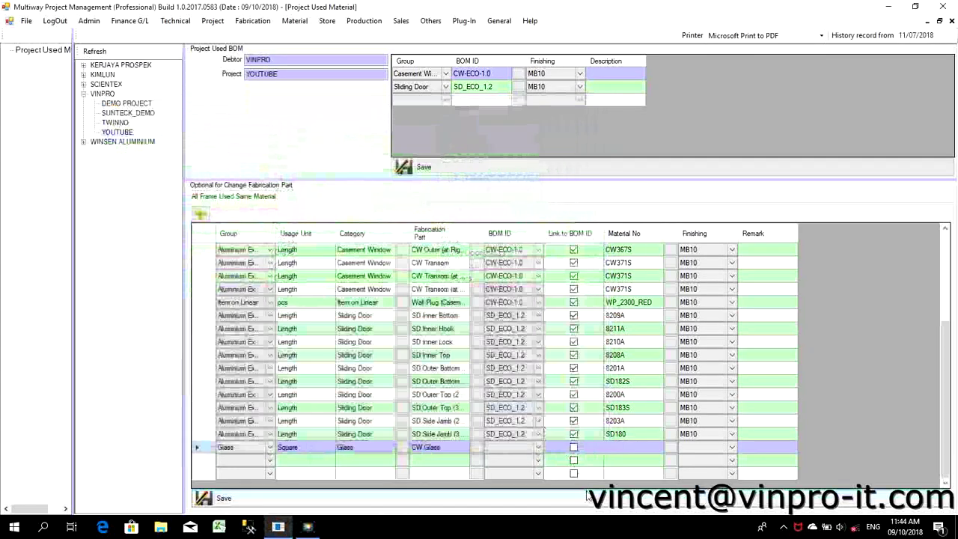
click(670, 448)
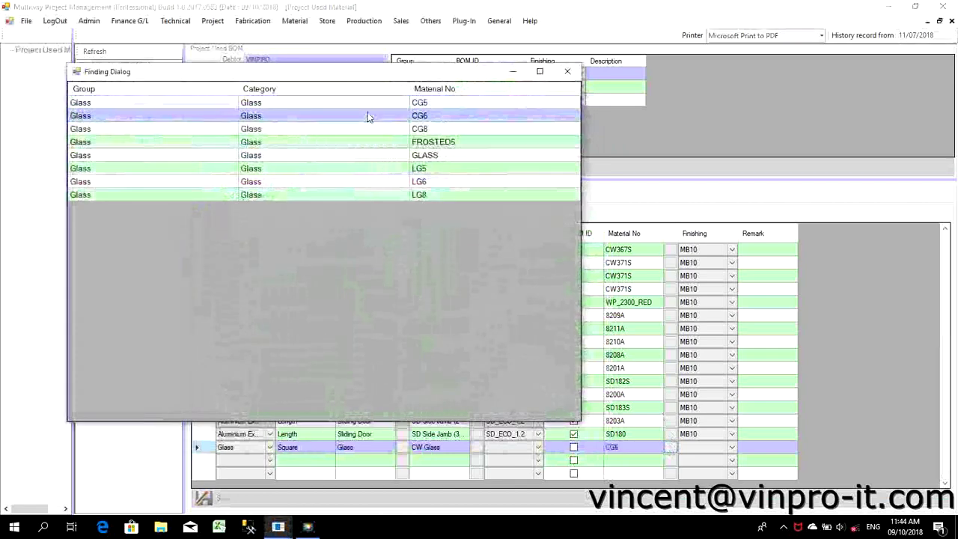
double_click(367, 116)
Fill the next blank fabrication part row with group Glass, fabrication part TH Glass and material number CG6
click(269, 460)
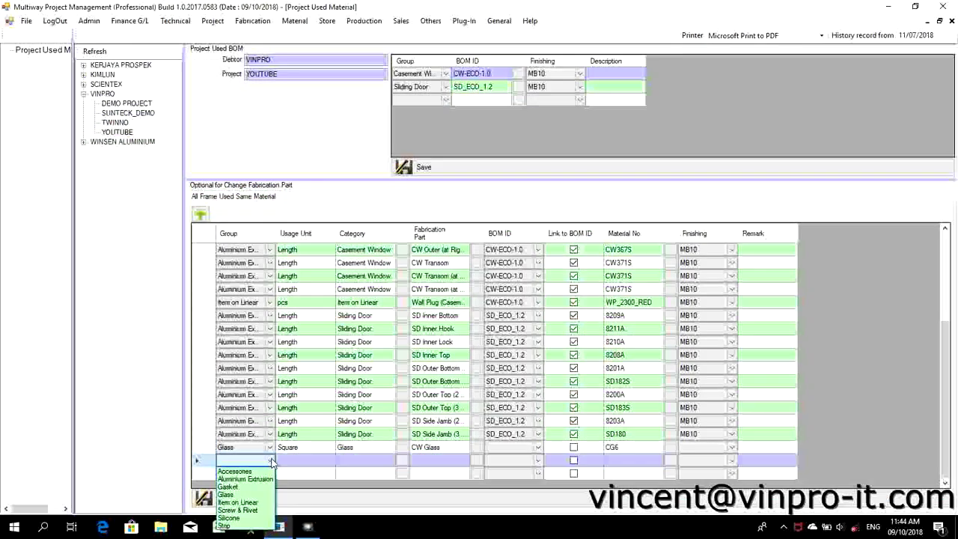
click(256, 496)
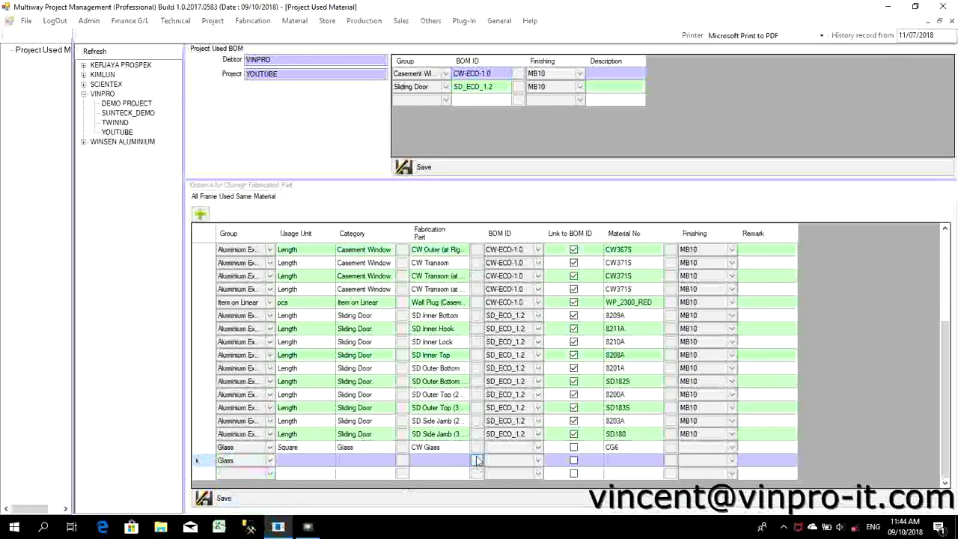
click(476, 460)
double_click(337, 199)
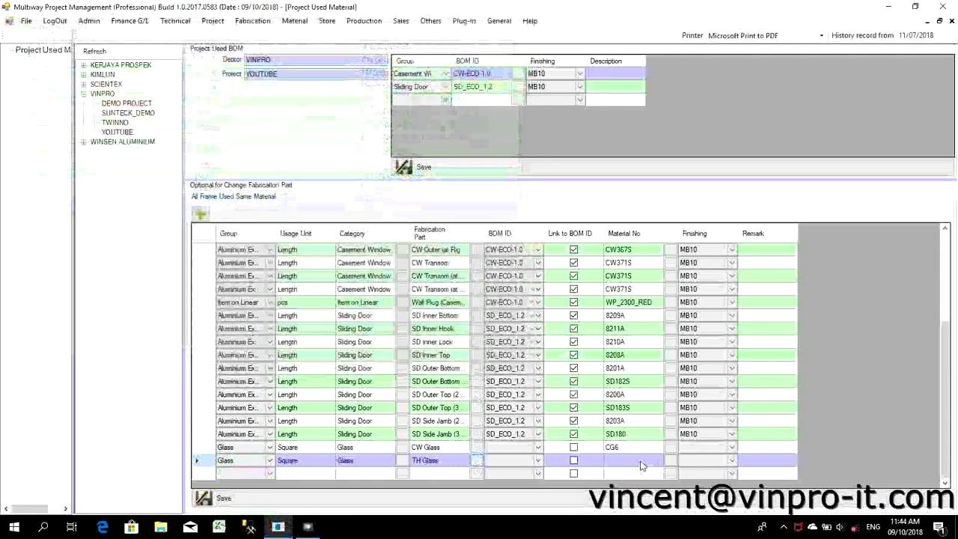
click(670, 460)
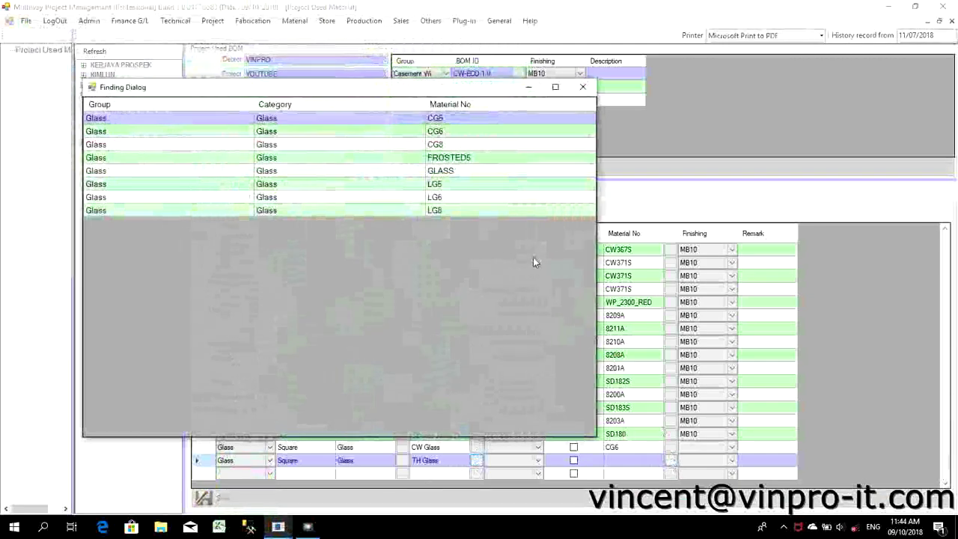
double_click(450, 131)
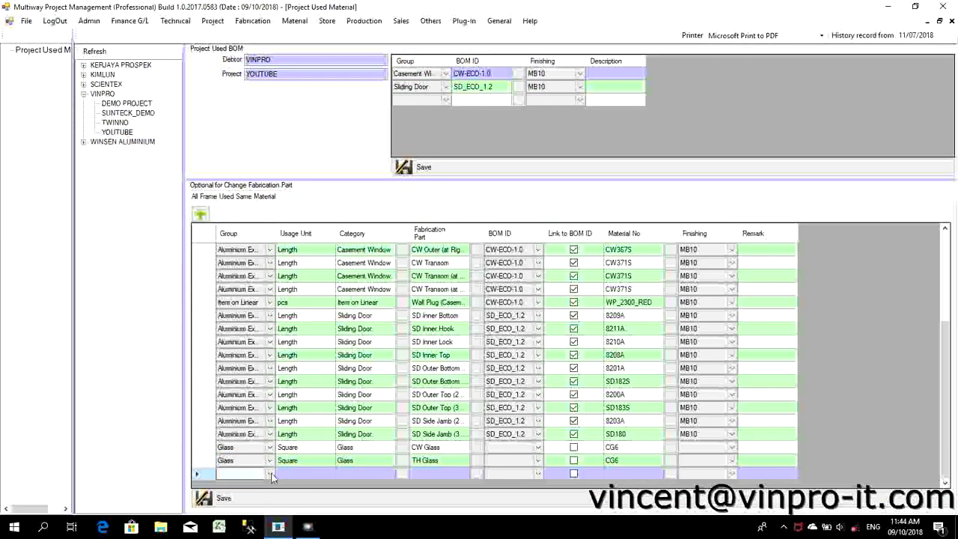
Fill the last blank fabrication part row with group Glass, fabrication part Fixed Glass and material number CG6
click(270, 473)
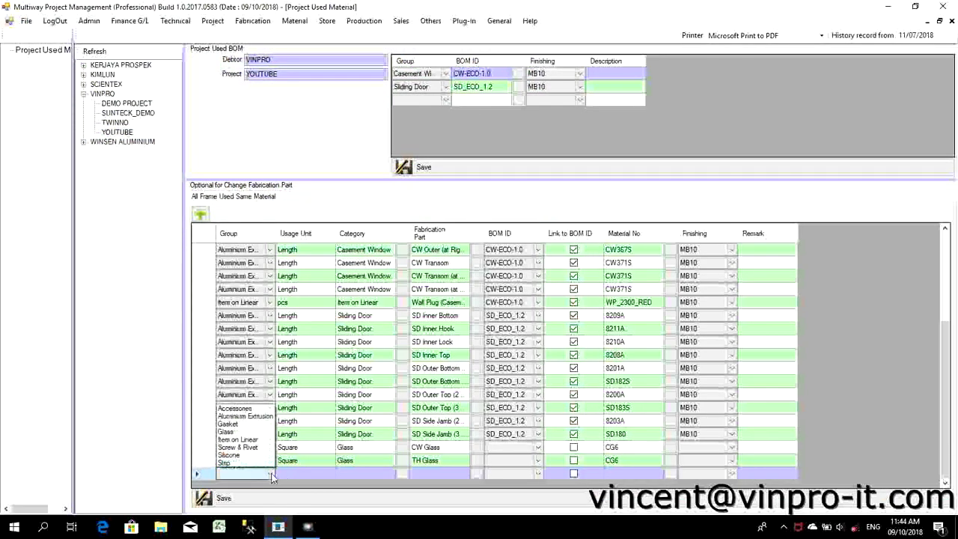
click(239, 436)
click(458, 474)
click(476, 475)
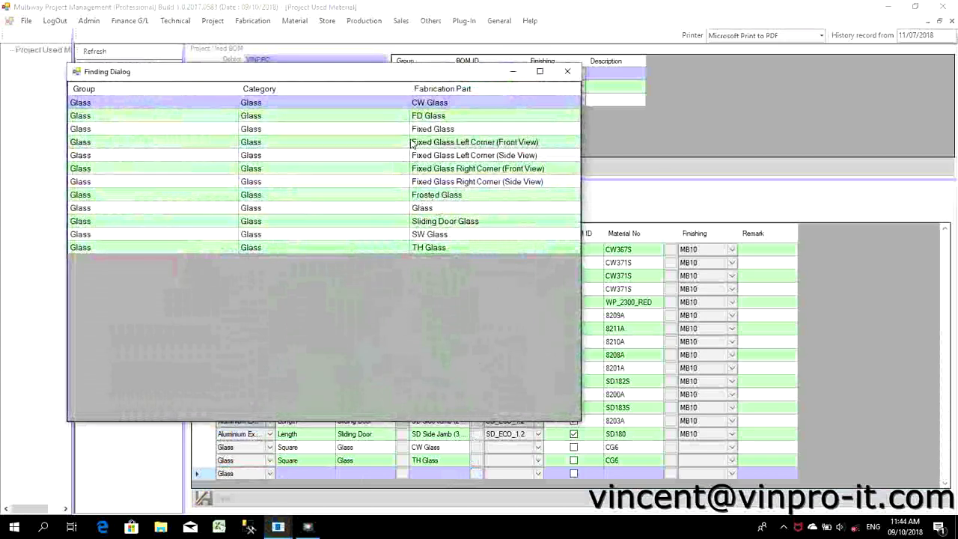
double_click(398, 129)
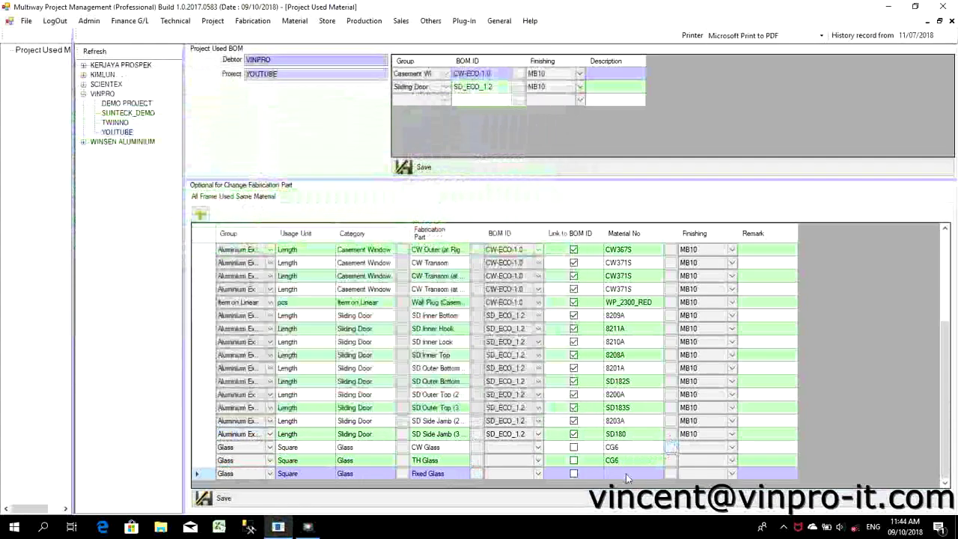
click(672, 474)
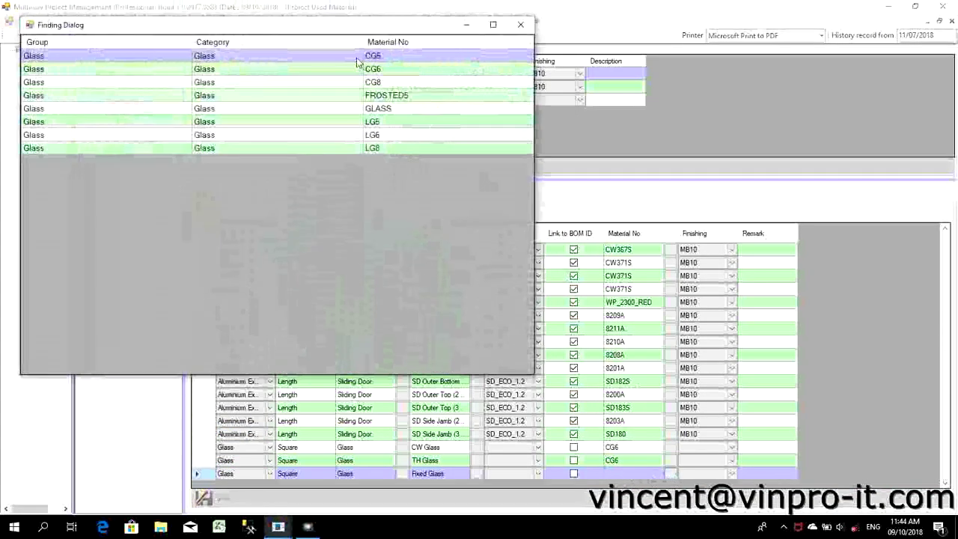
click(365, 70)
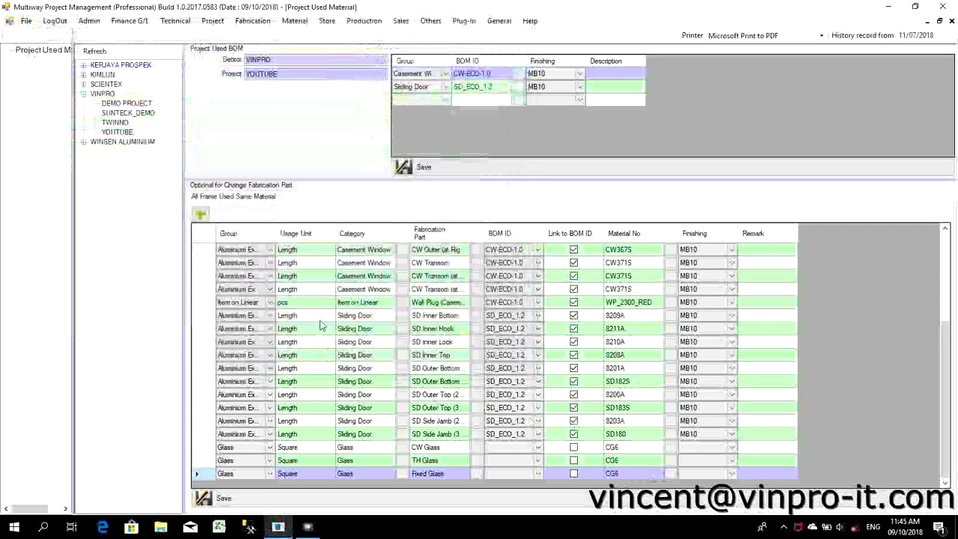
Add another Glass row to the fabrication part table with fabrication part Sliding Door Glass and material number CG8
click(301, 412)
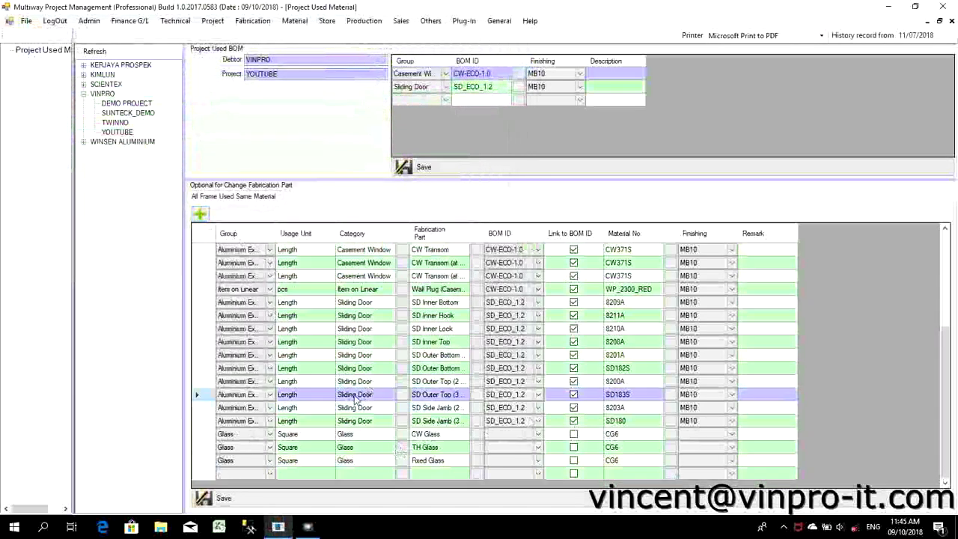
click(267, 473)
click(268, 473)
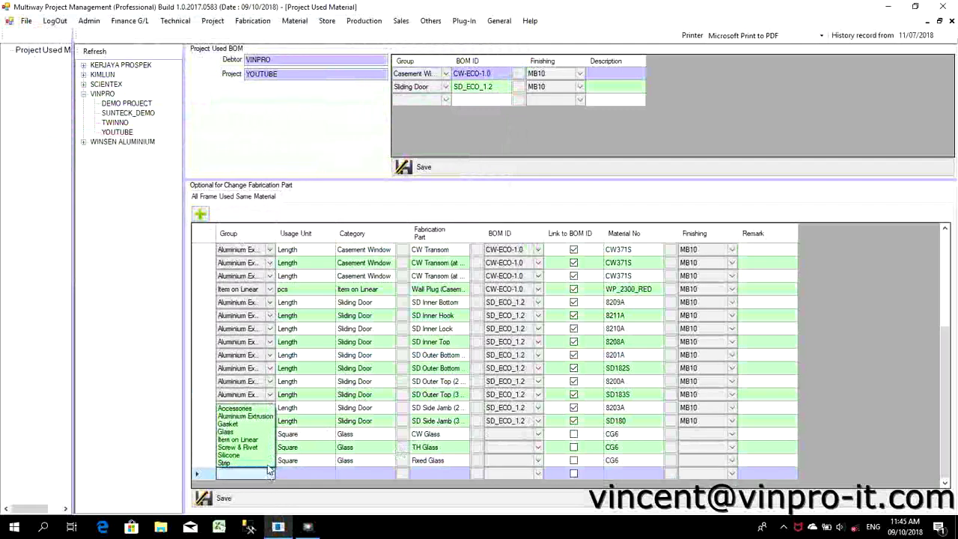
click(239, 428)
click(476, 473)
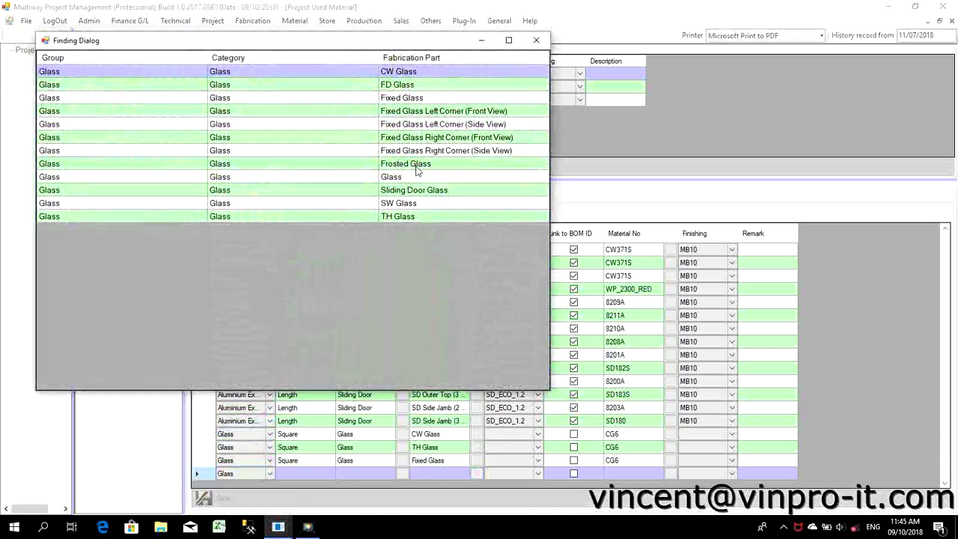
double_click(416, 192)
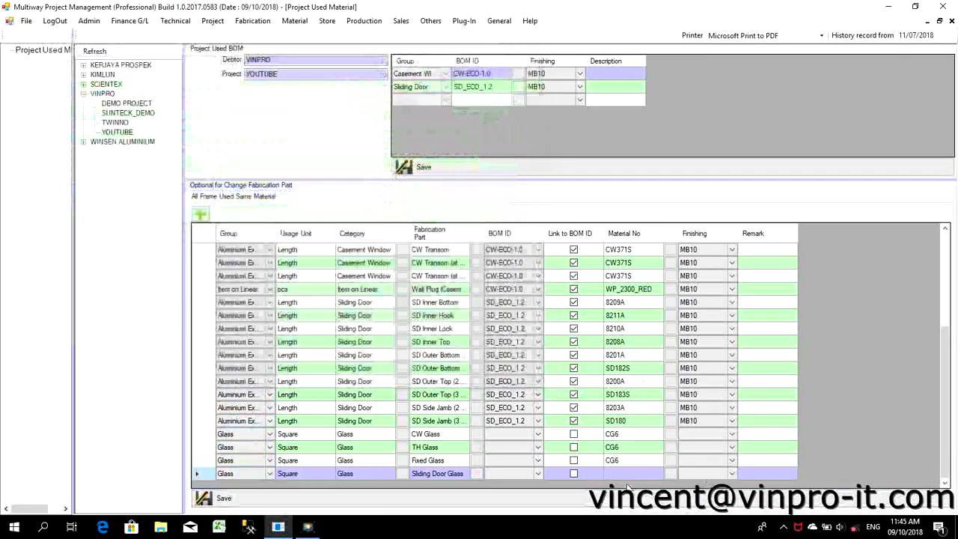
click(671, 473)
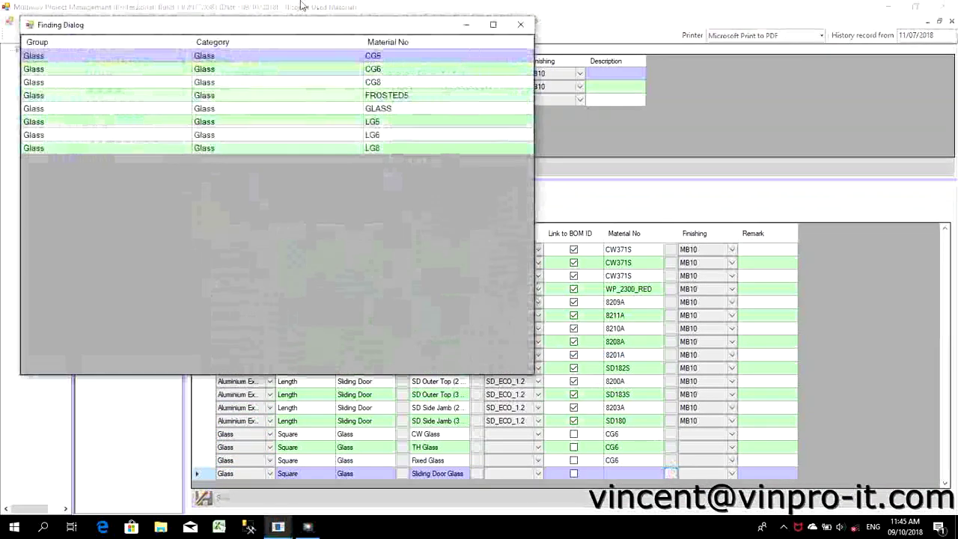
double_click(334, 82)
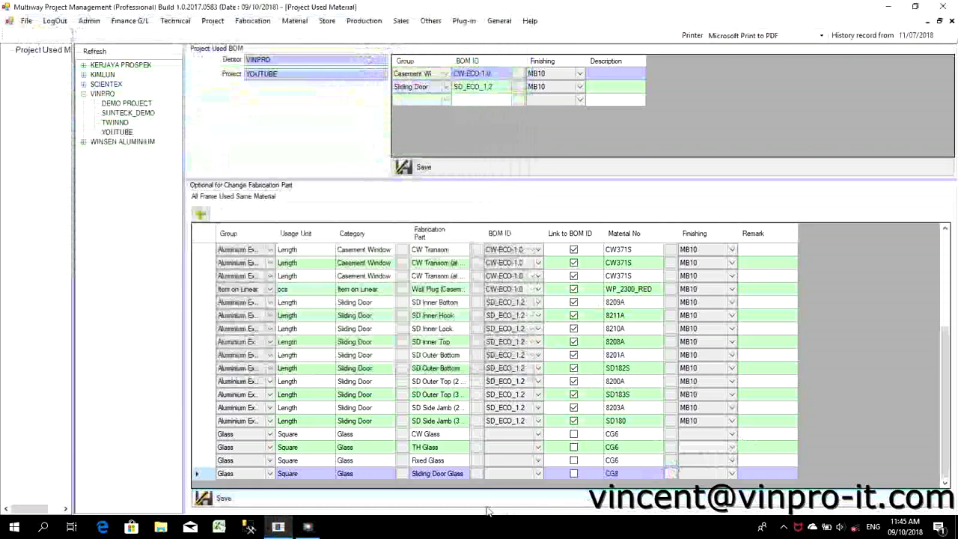
Save the project's fabrication part materials and confirm the save
click(481, 497)
click(460, 298)
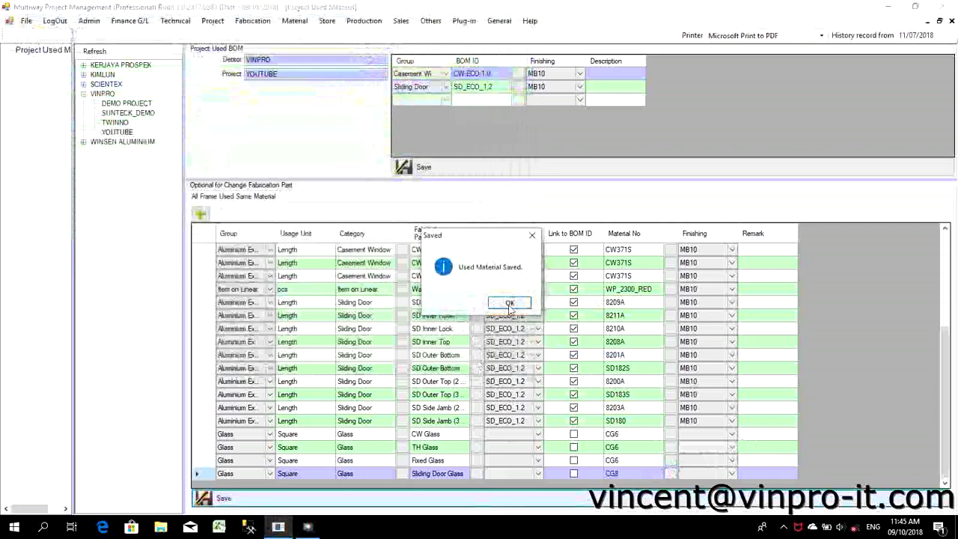
click(512, 303)
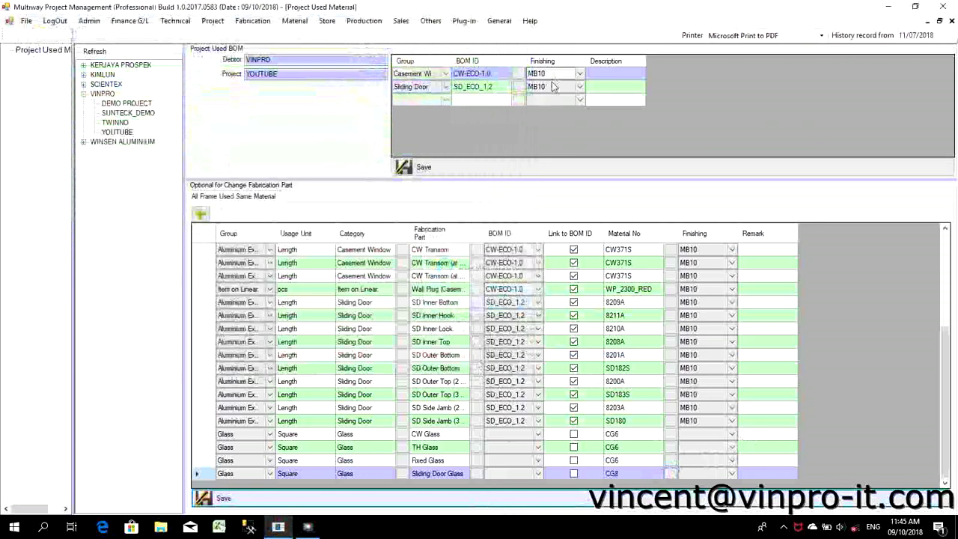
Close the used material form and open Project Drawing for VINPRO's YOUTUBE project
click(951, 20)
click(201, 20)
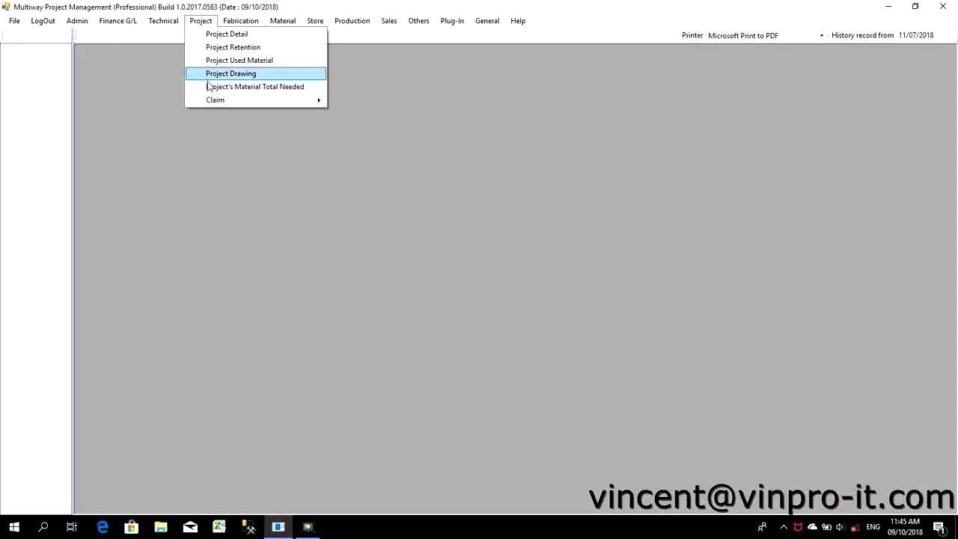
click(222, 74)
double_click(608, 56)
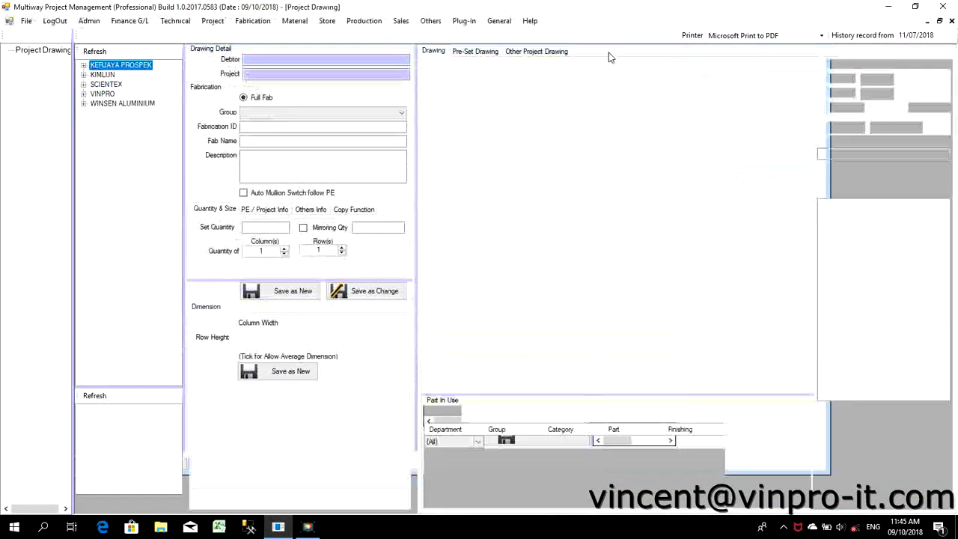
click(83, 94)
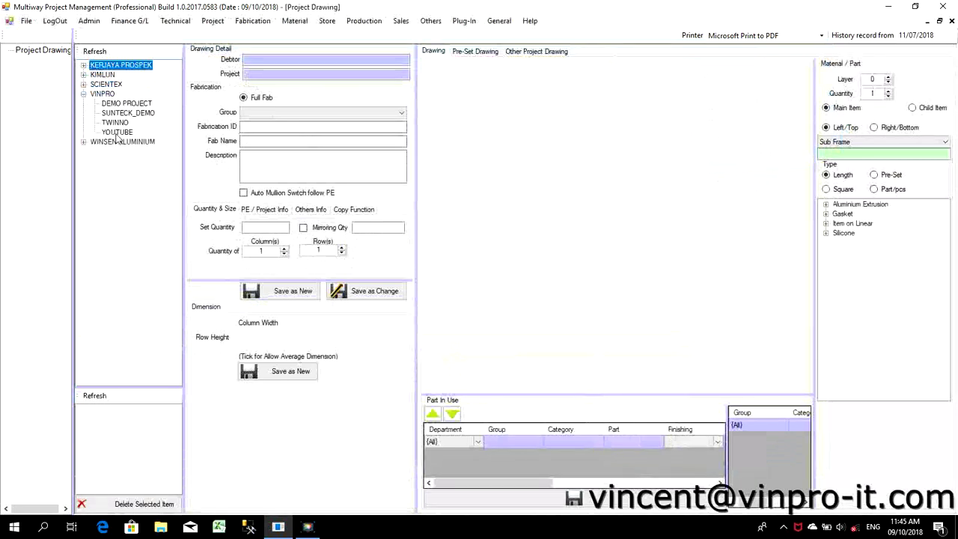
click(117, 132)
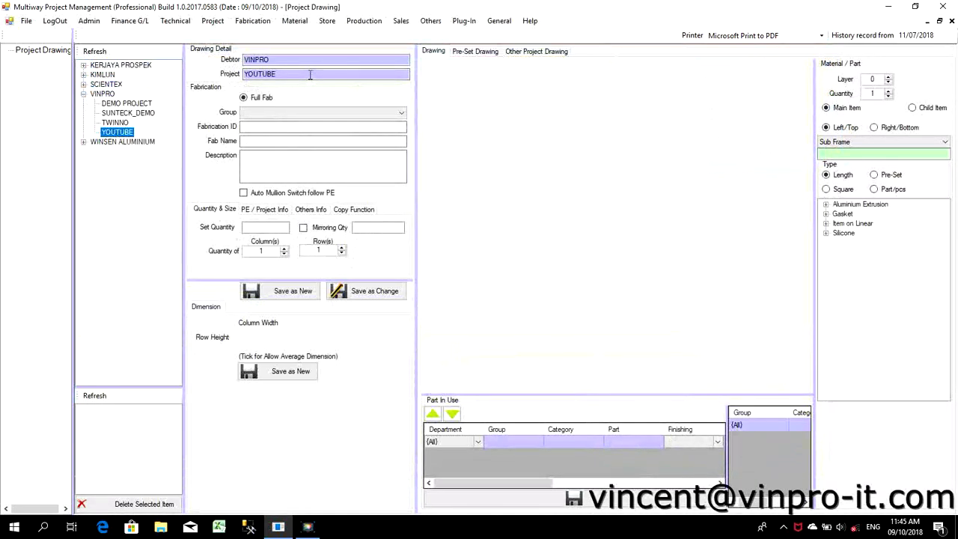
Define a Casement Window fabrication with fabrication ID CW1, fab name CW1 and a set quantity of 50
click(309, 113)
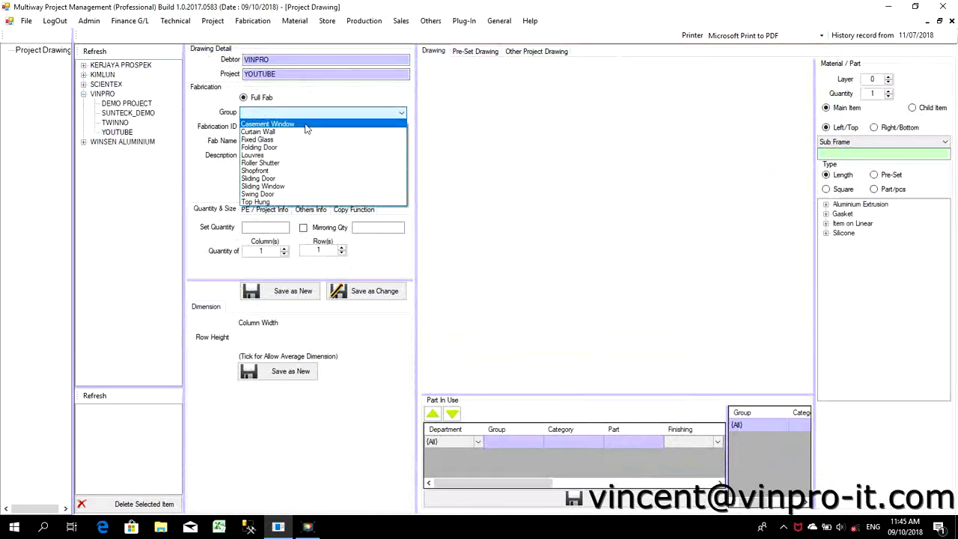
click(290, 127)
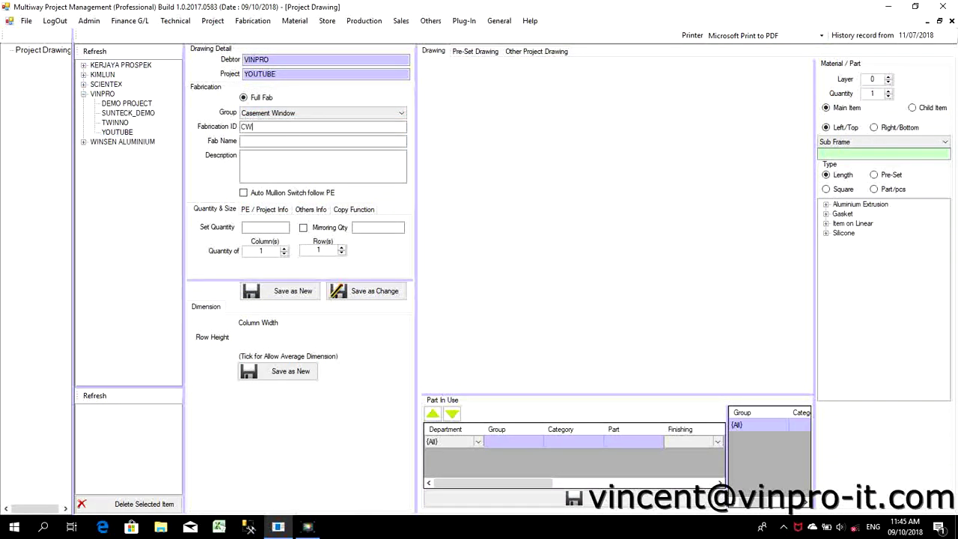
click(288, 142)
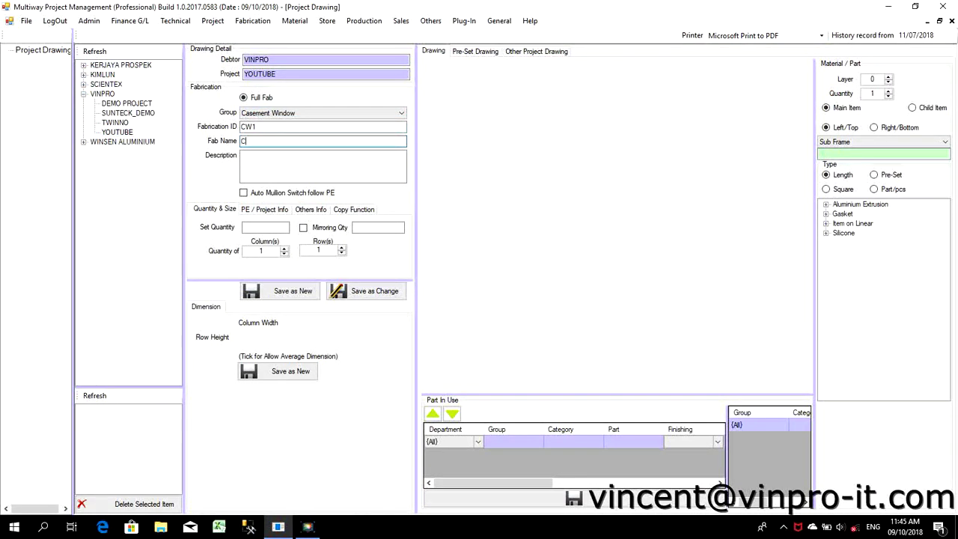
text(CW1)
click(256, 227)
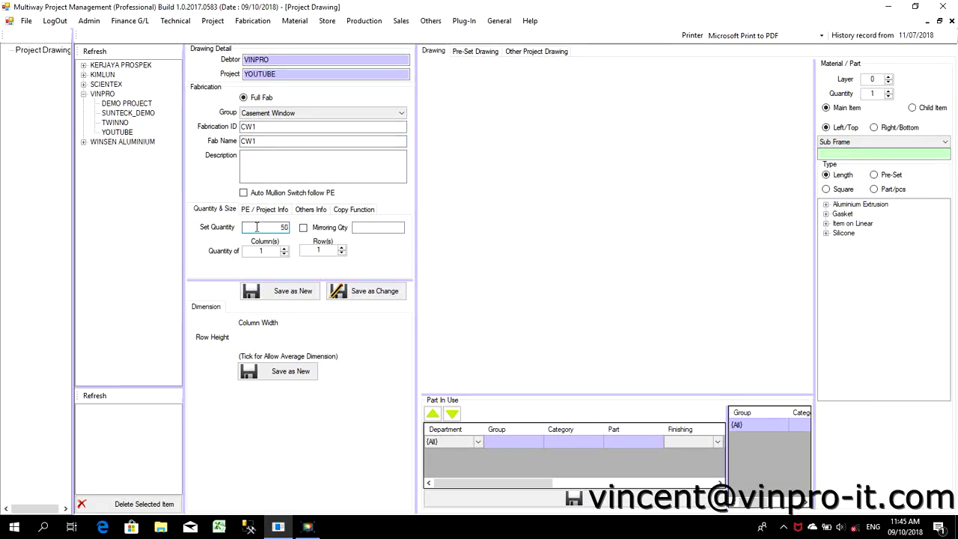
click(353, 229)
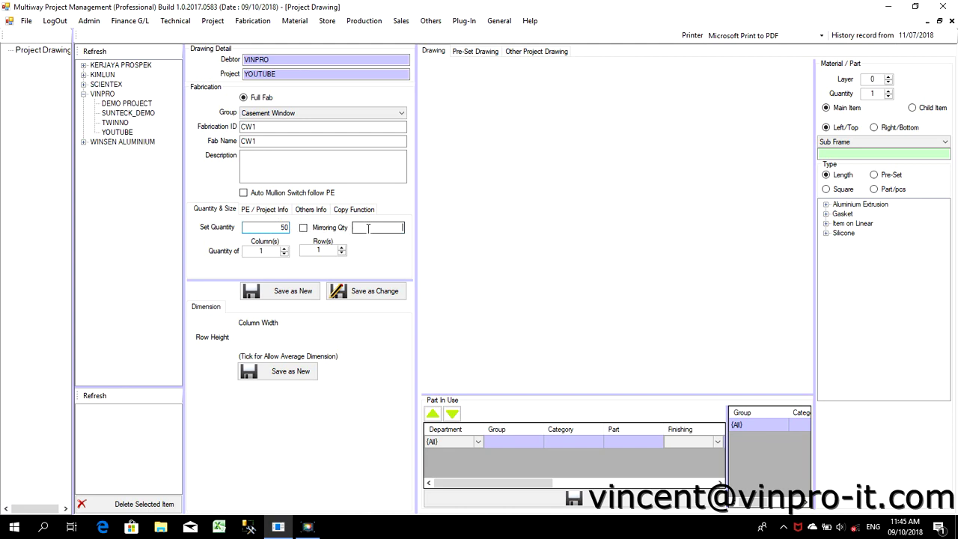
click(303, 229)
click(372, 229)
key(BackSpace)
click(303, 228)
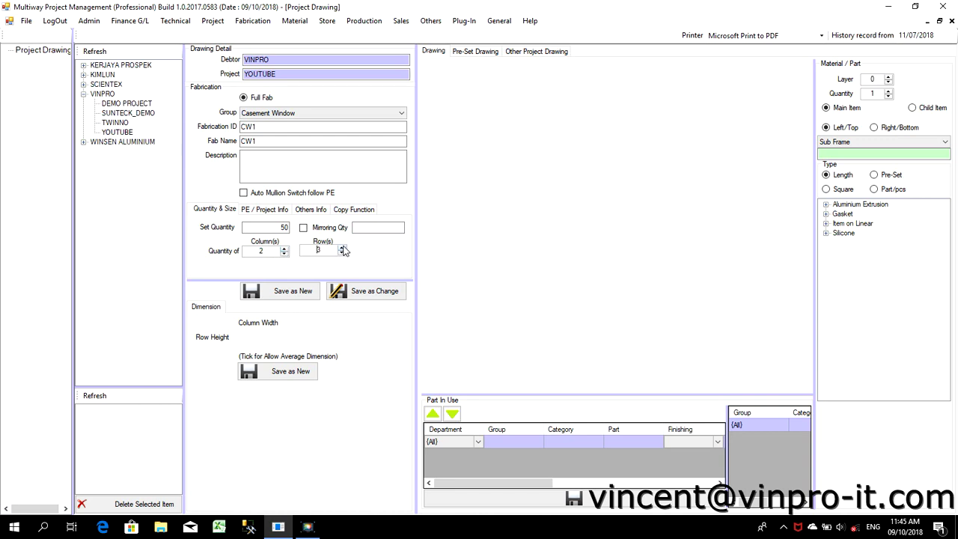
Set the fabrication to 2 columns and 3 rows and save it as a new fabrication ID
click(293, 290)
click(464, 297)
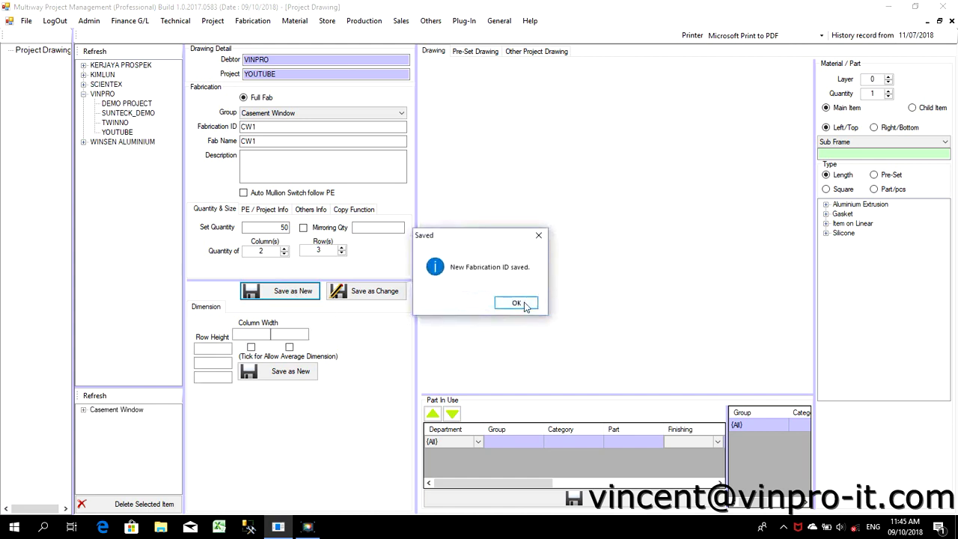
click(516, 303)
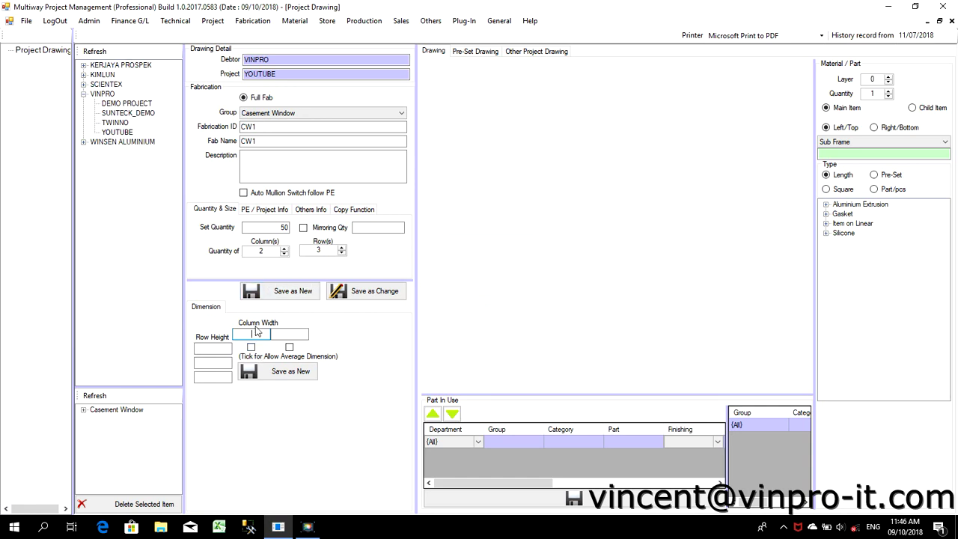
Set both column widths to 600 and the row heights to 450, 900 and 350
text(600)
key(Tab)
text(6)
click(225, 349)
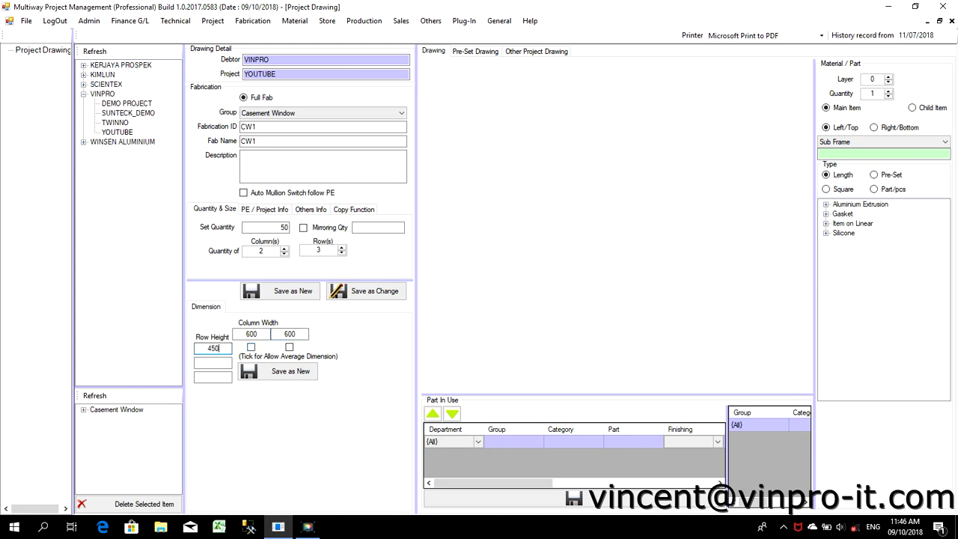
click(223, 363)
text(900)
key(Tab)
text(3)
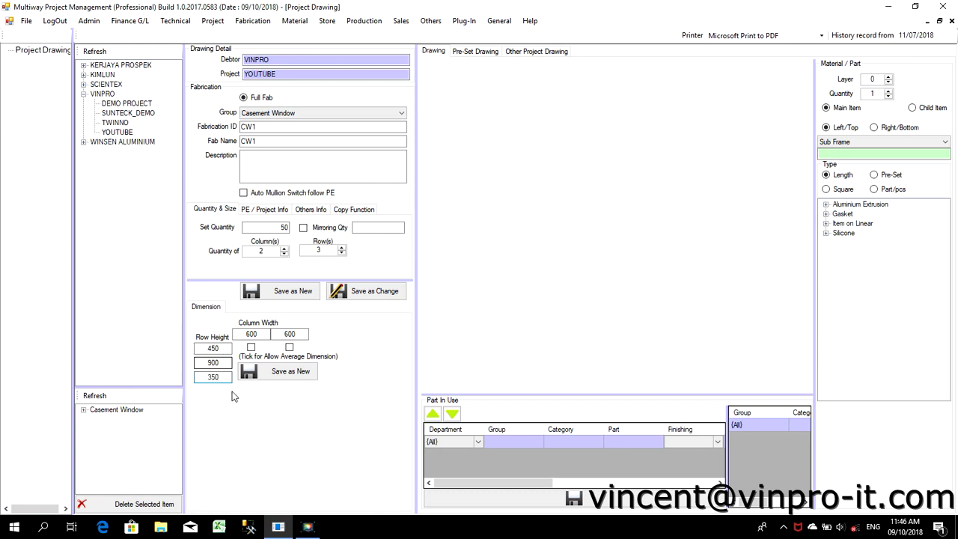
text(50)
Save the CW1 column and row dimensions as new and confirm the save
click(277, 371)
click(462, 298)
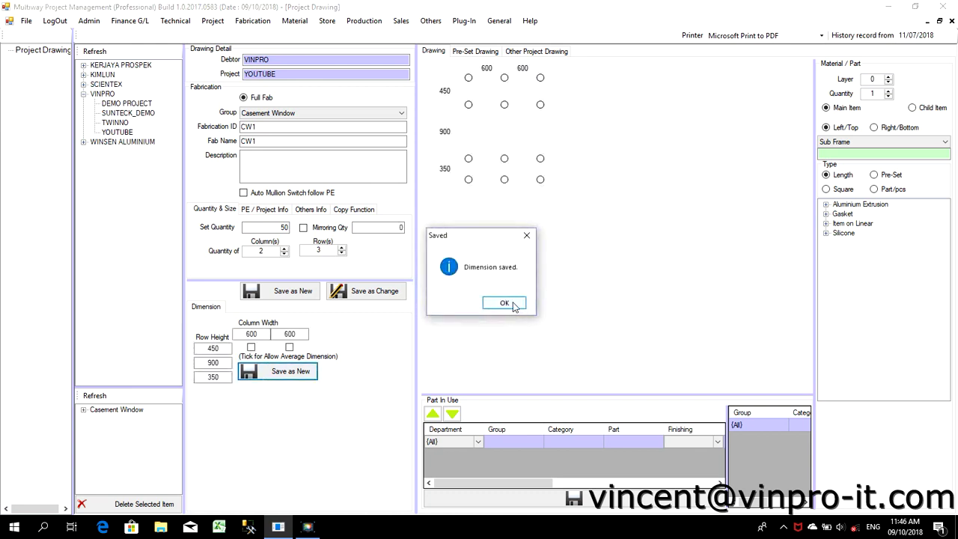
click(505, 303)
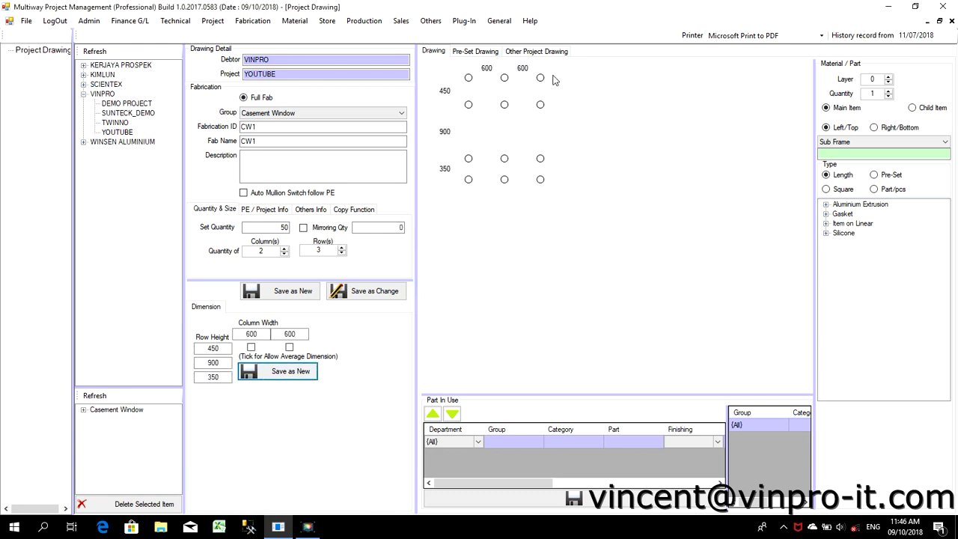
Draw the outer frame around all four sides of the grid with the CW Outer casement window extrusion, assigned to the Outer department
click(898, 142)
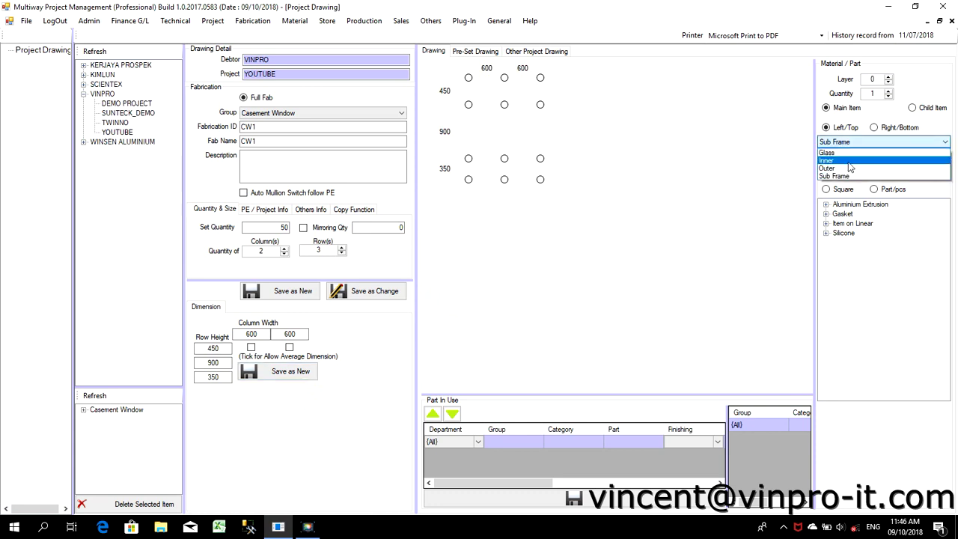
click(849, 169)
click(825, 205)
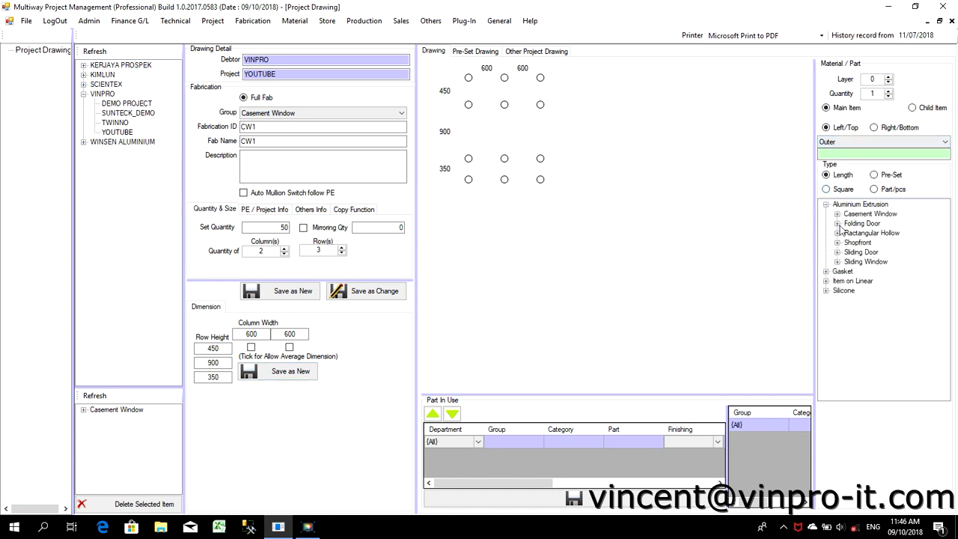
click(836, 214)
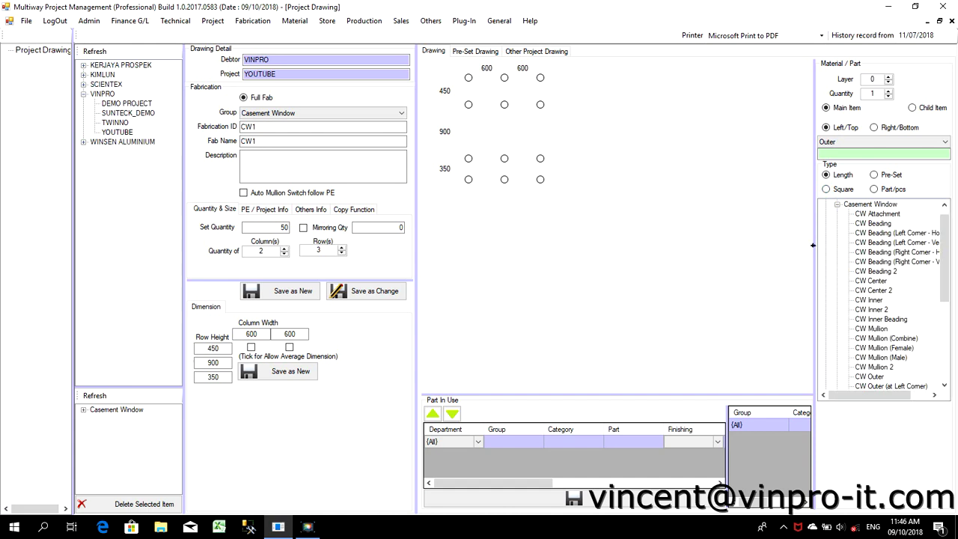
drag(813, 244, 764, 248)
scroll(850, 288, down, 5)
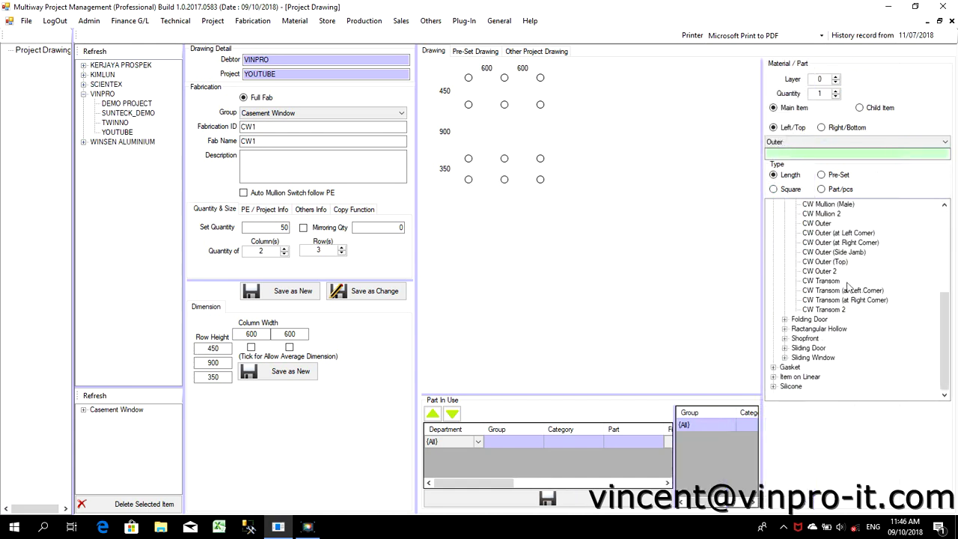
click(821, 224)
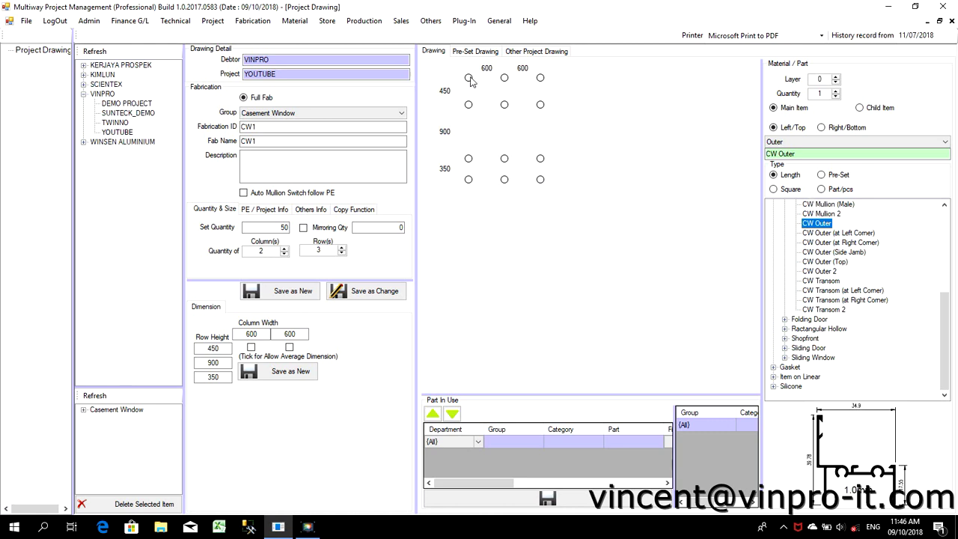
drag(469, 80, 541, 78)
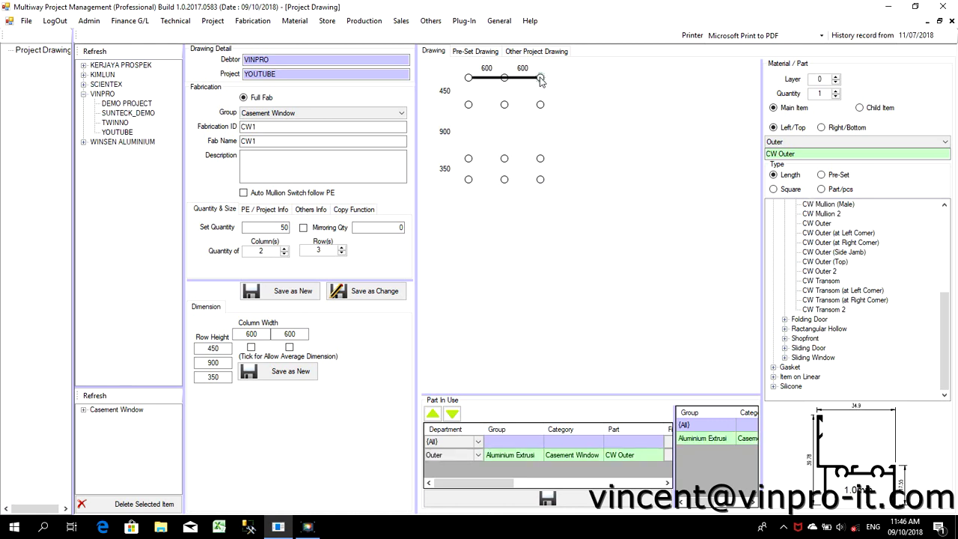
click(540, 181)
click(468, 180)
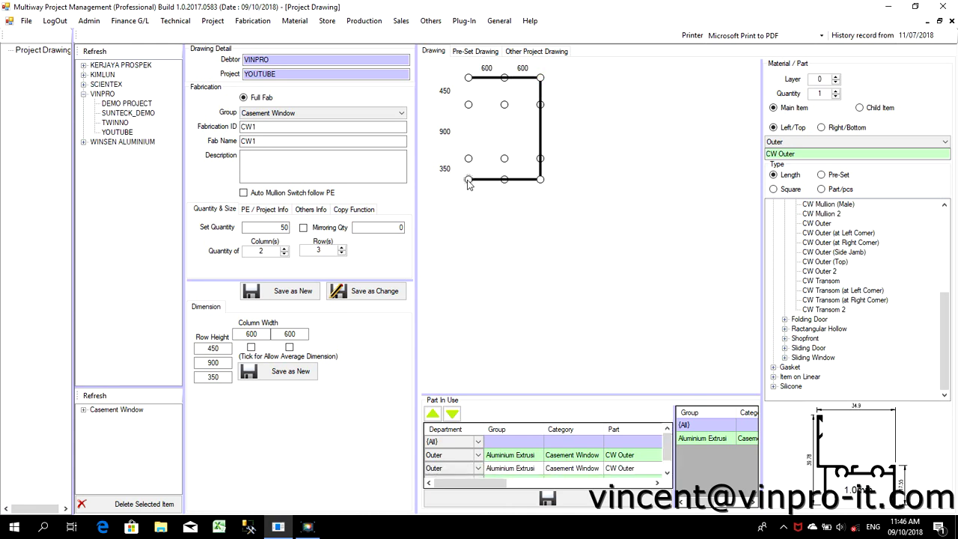
click(469, 78)
Add a CW Mullion along the full height of the frame between the two columns
scroll(867, 246, up, 3)
click(821, 262)
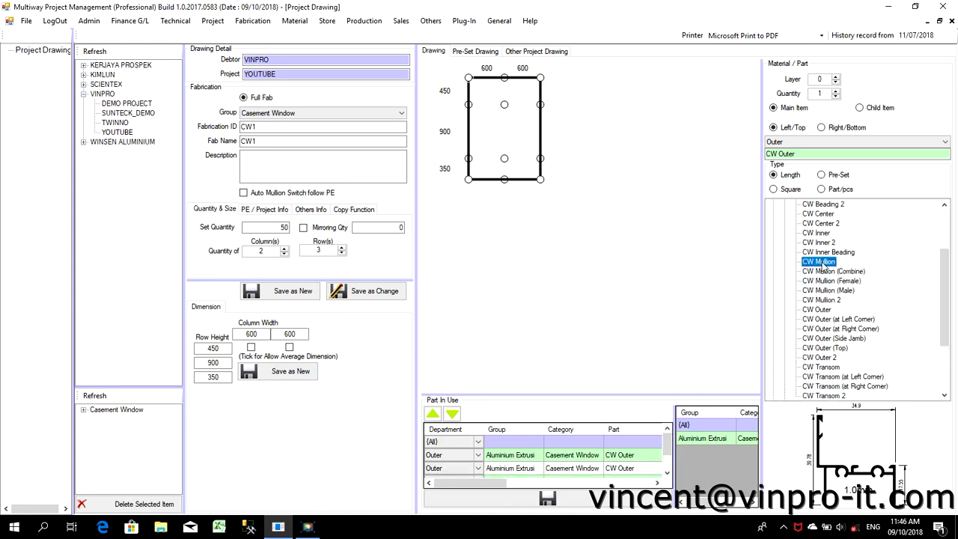
click(505, 78)
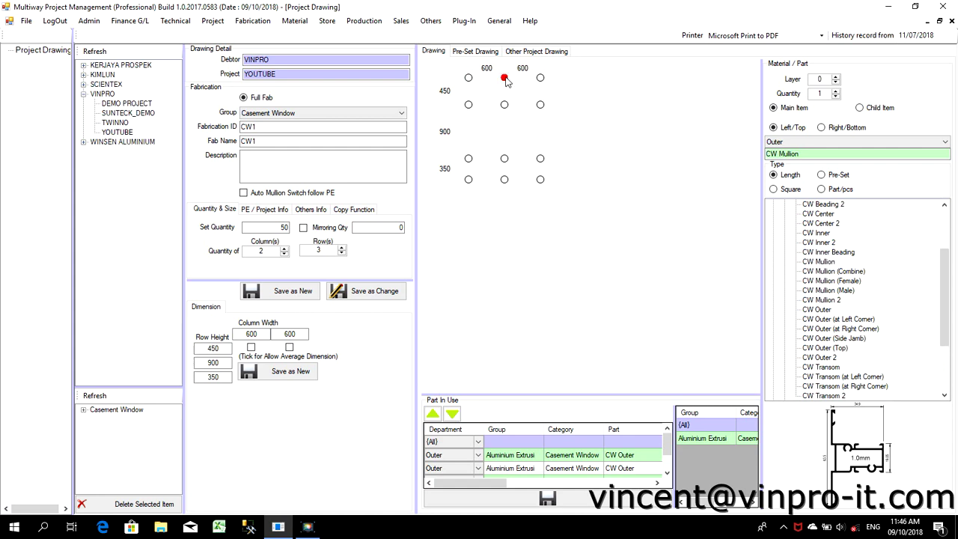
click(505, 180)
Add CW Transom sections across both columns at the two row divisions of the frame
click(821, 367)
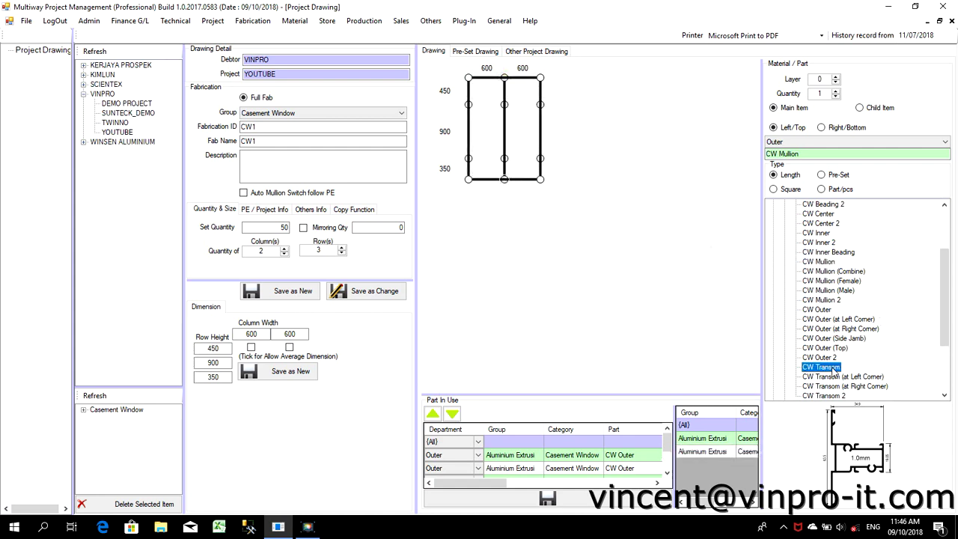
click(468, 105)
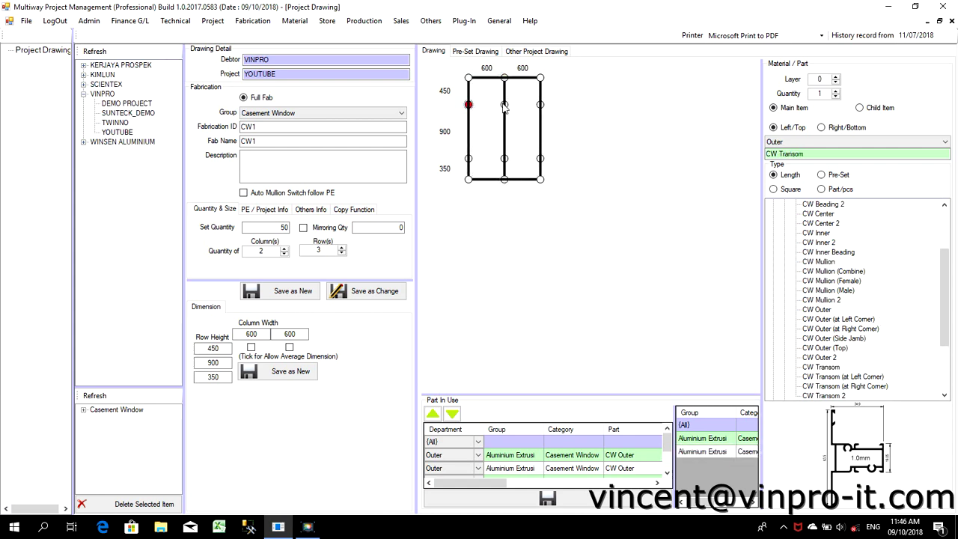
click(504, 104)
click(540, 105)
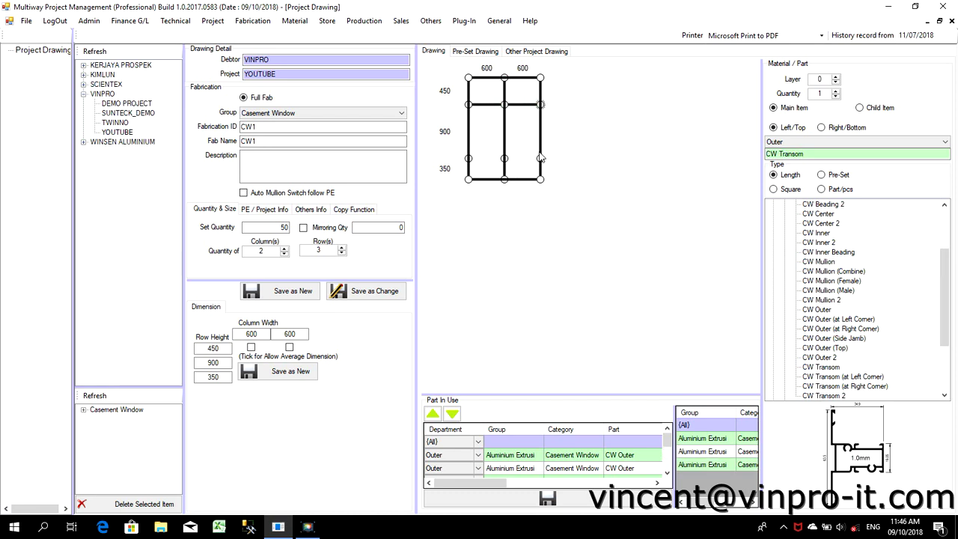
click(540, 158)
click(504, 159)
click(504, 159)
click(468, 159)
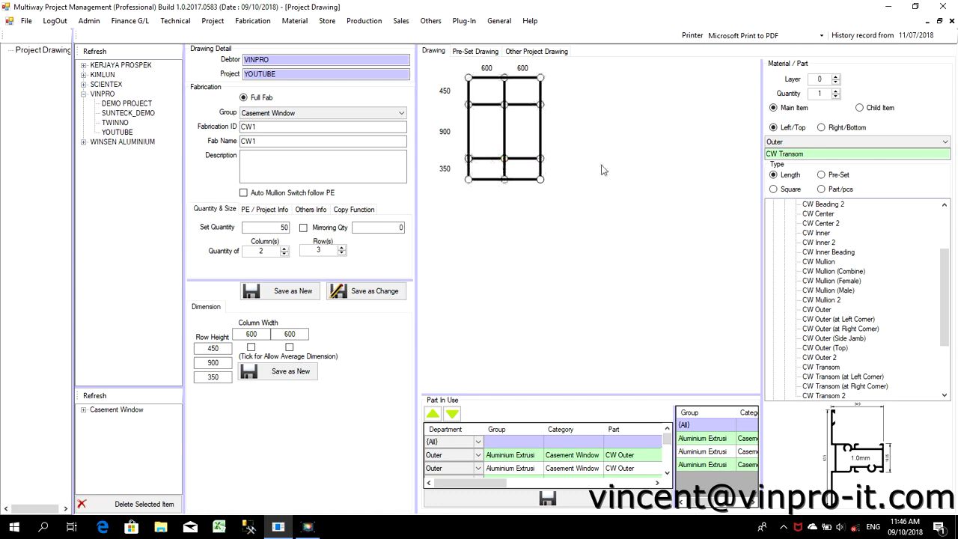
Place the pre-set CW Inner Top Hung on layer 1 as Inner in both 450-high cells of the window
click(835, 76)
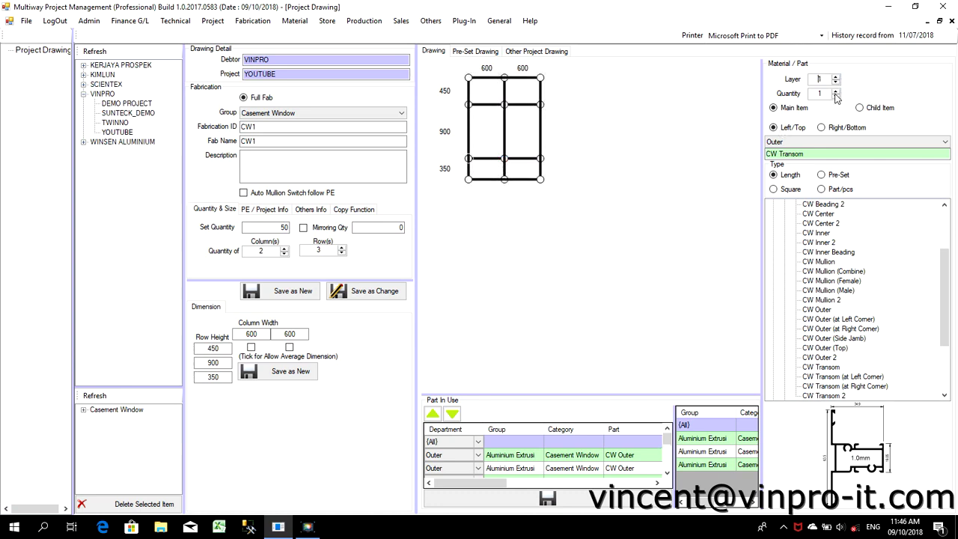
click(834, 142)
click(806, 161)
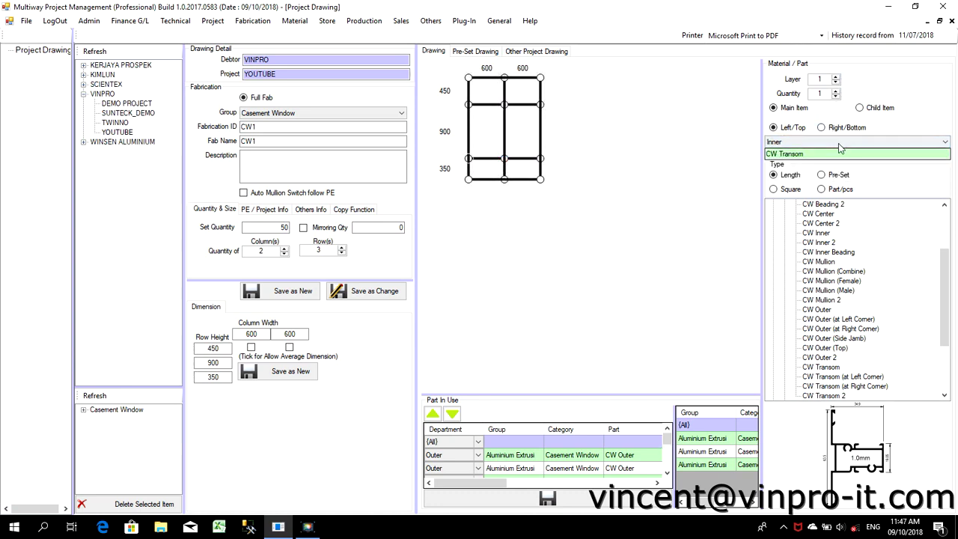
click(822, 176)
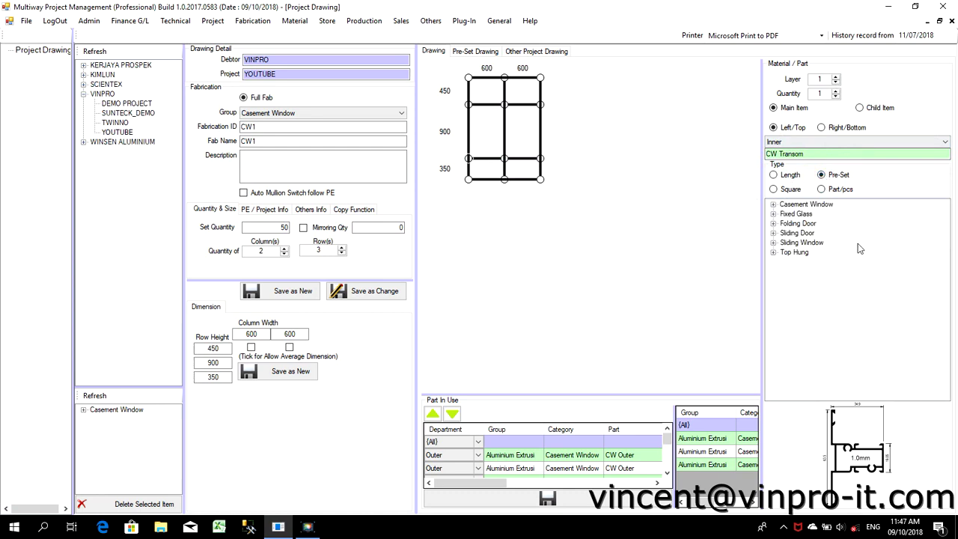
click(774, 205)
click(785, 223)
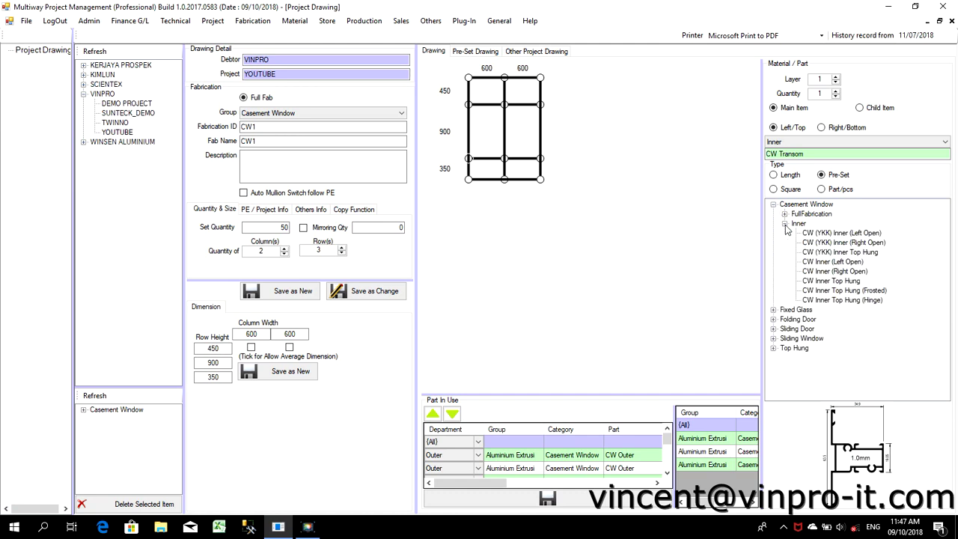
click(838, 281)
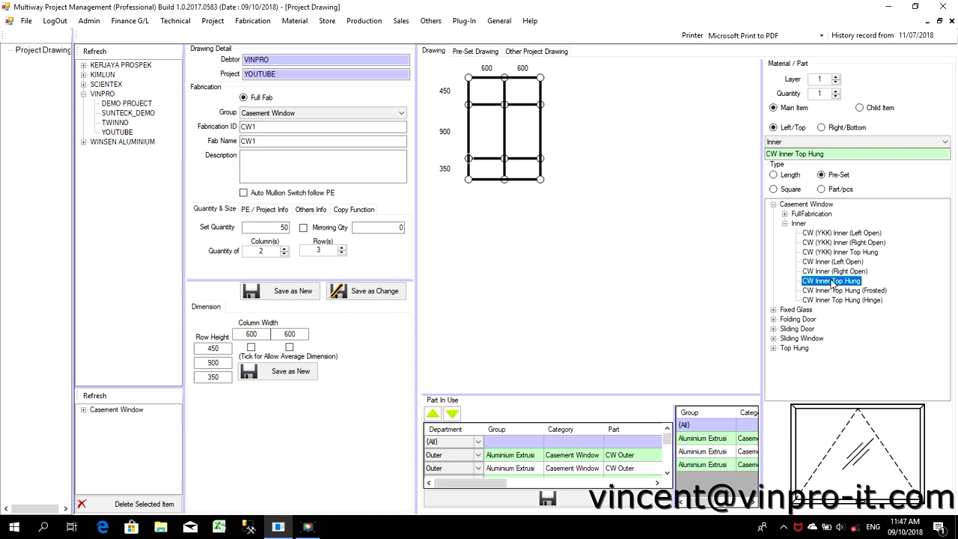
click(469, 78)
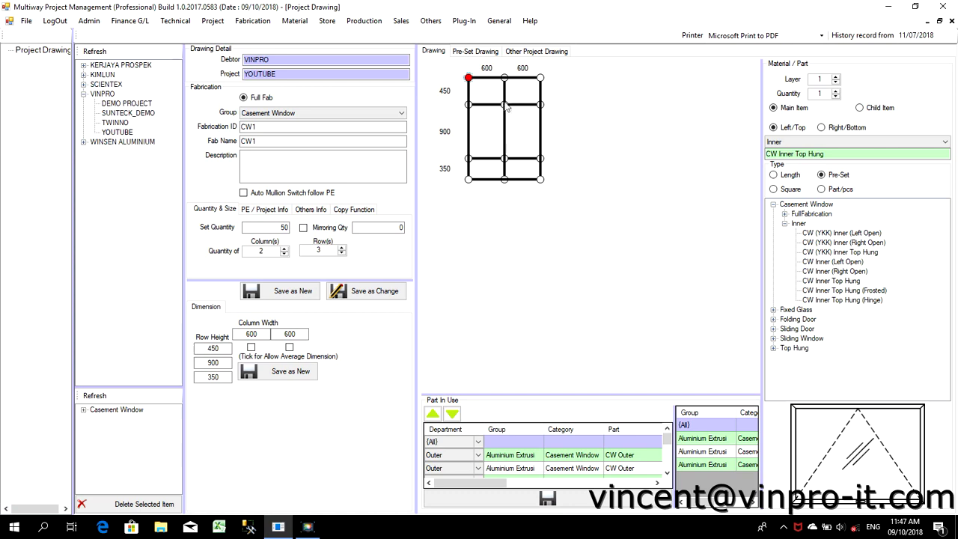
click(506, 79)
click(540, 105)
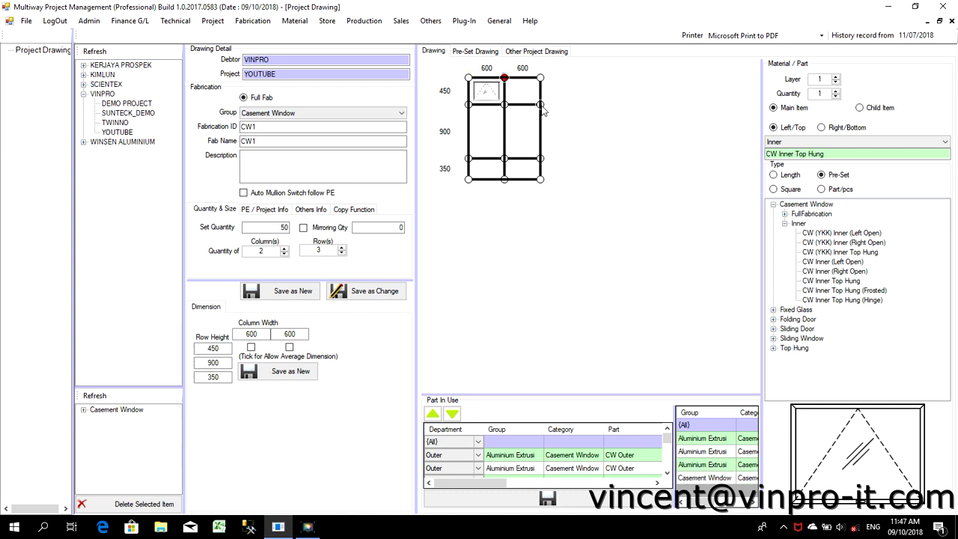
Place CW Inner (Right Open) in the left 900-high cell and CW Inner (Left Open) in the right 900-high cell
click(837, 271)
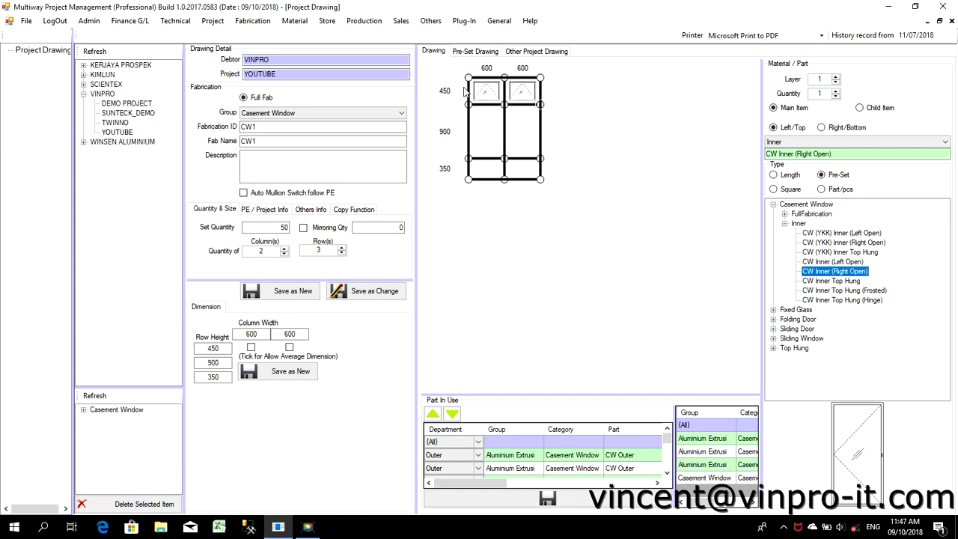
click(469, 104)
click(505, 159)
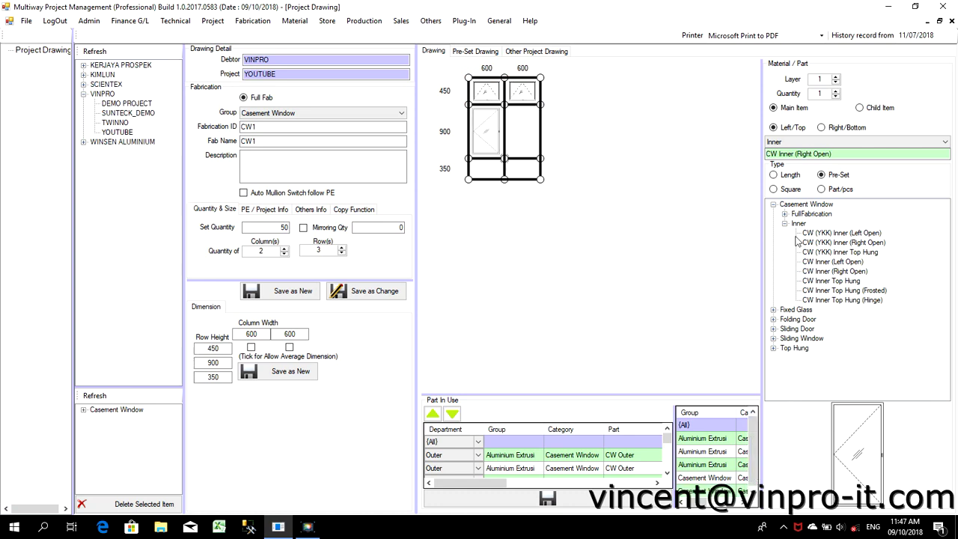
click(842, 262)
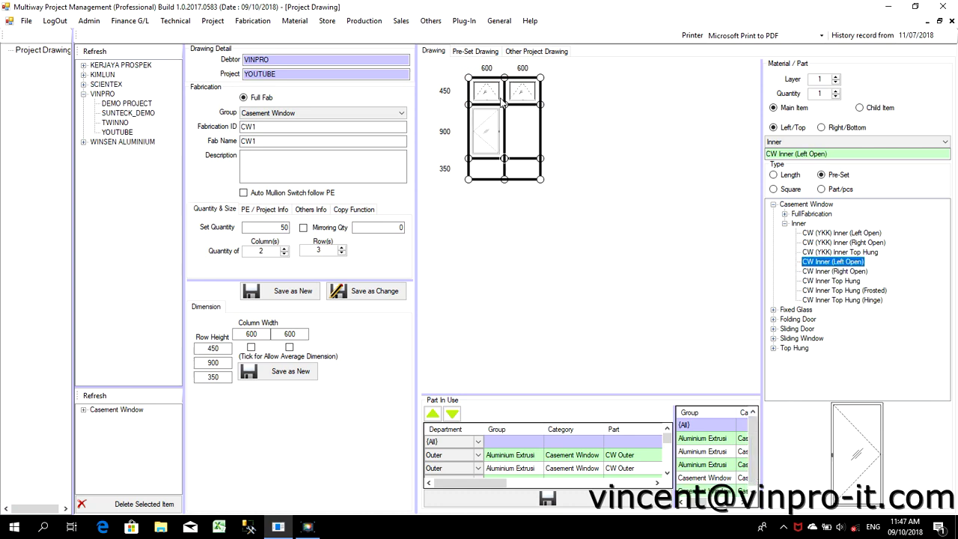
click(504, 105)
click(540, 158)
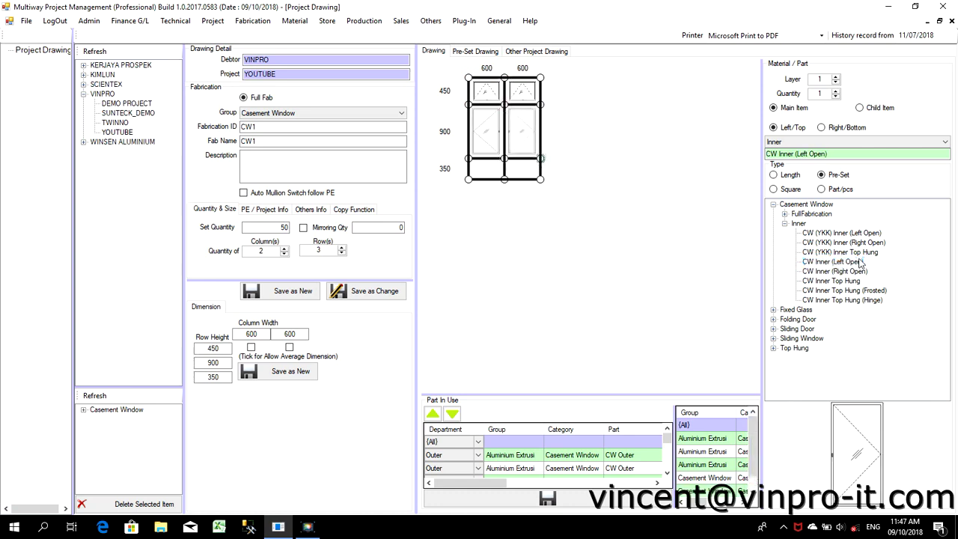
click(860, 261)
Place the pre-set Fixed Glass (Beading+Glass) in both 350-high cells of the window
click(773, 309)
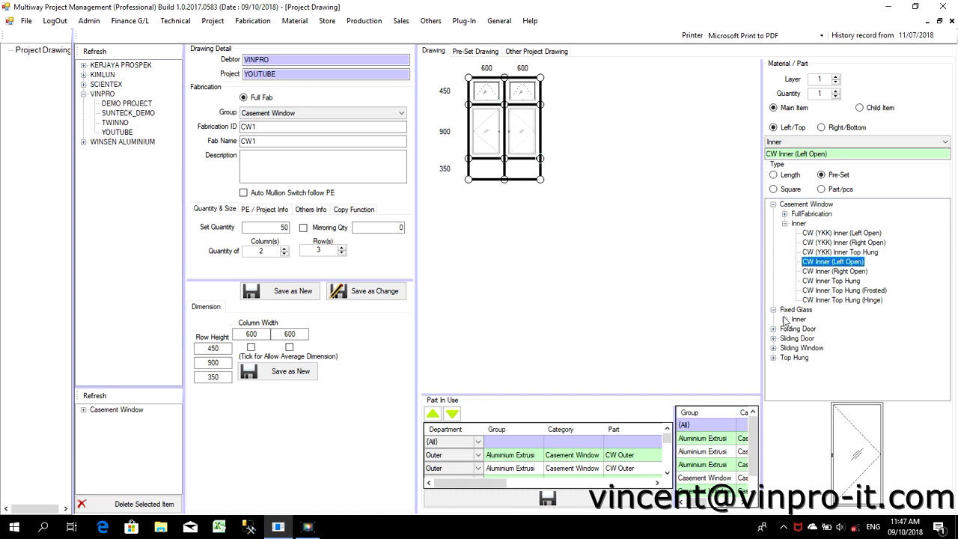
click(784, 319)
click(843, 366)
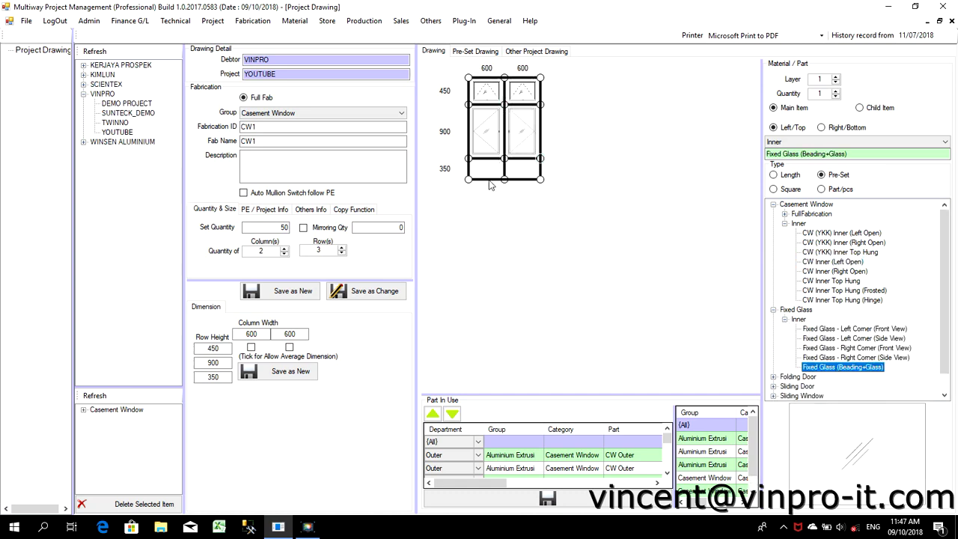
click(468, 158)
click(504, 179)
click(504, 158)
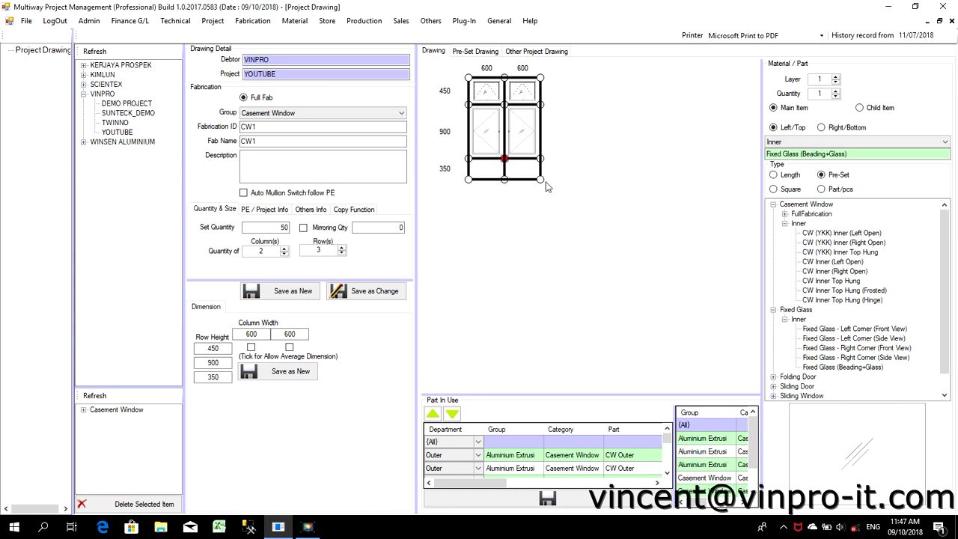
Save the CW1 fabrication drawing parts and confirm the save
click(546, 497)
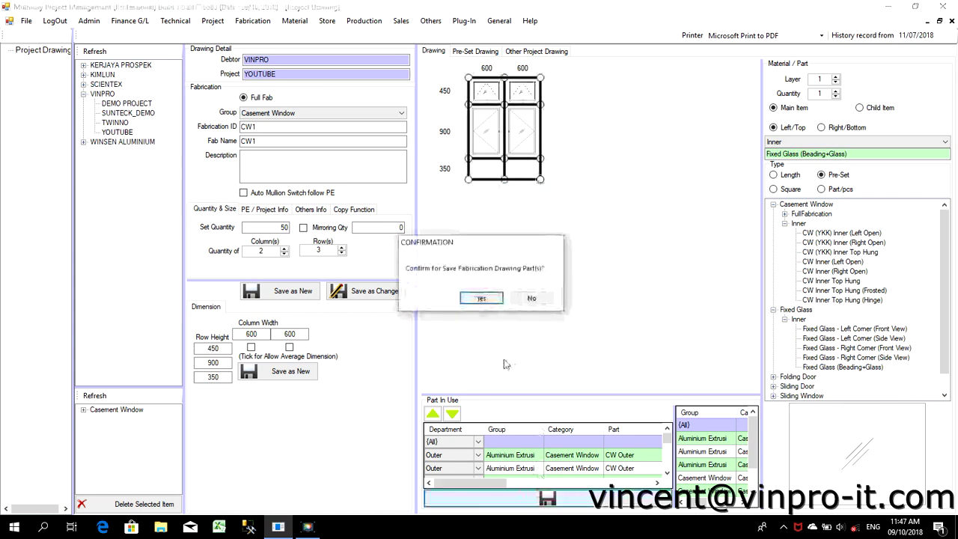
click(481, 298)
click(528, 300)
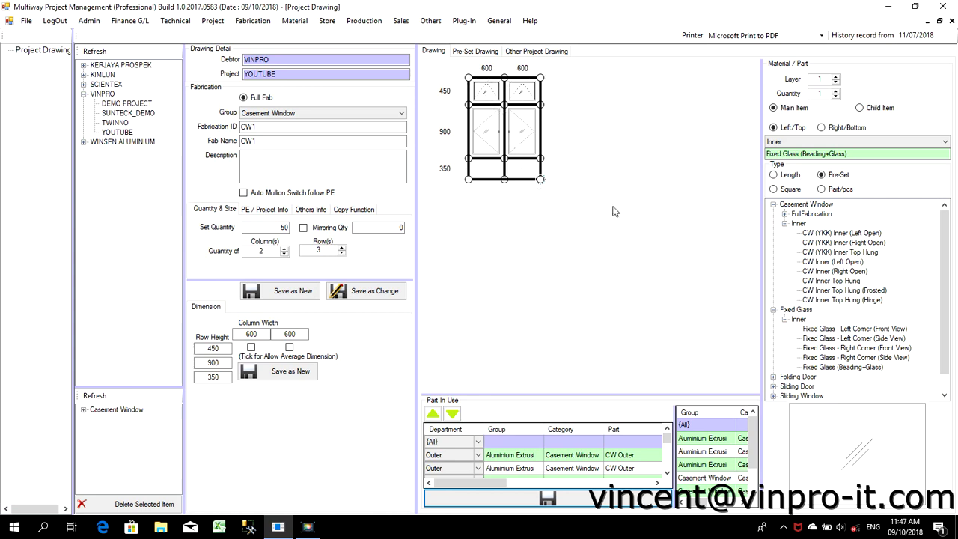
Load the drawings of KERJAYA PROSPEK's project KP0288 as the other project to copy from
click(530, 52)
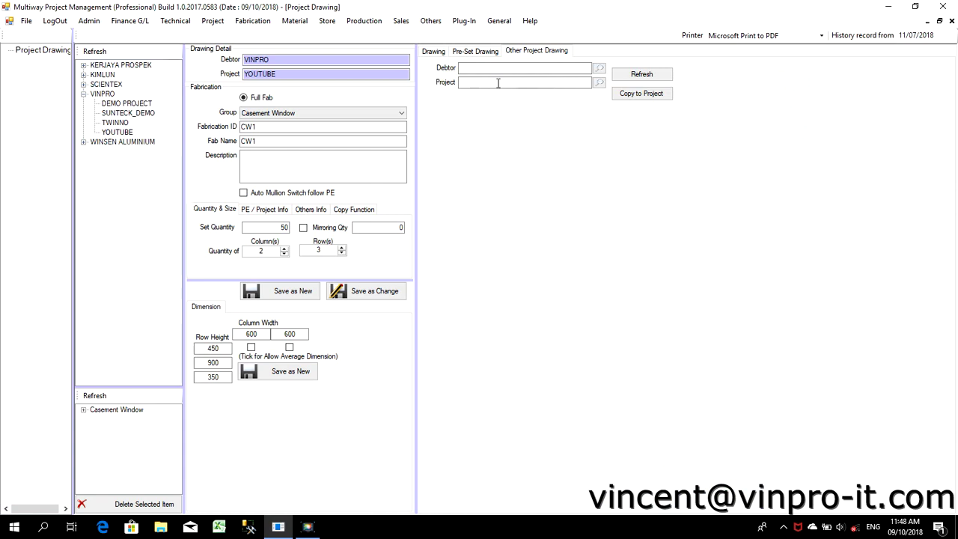
click(599, 82)
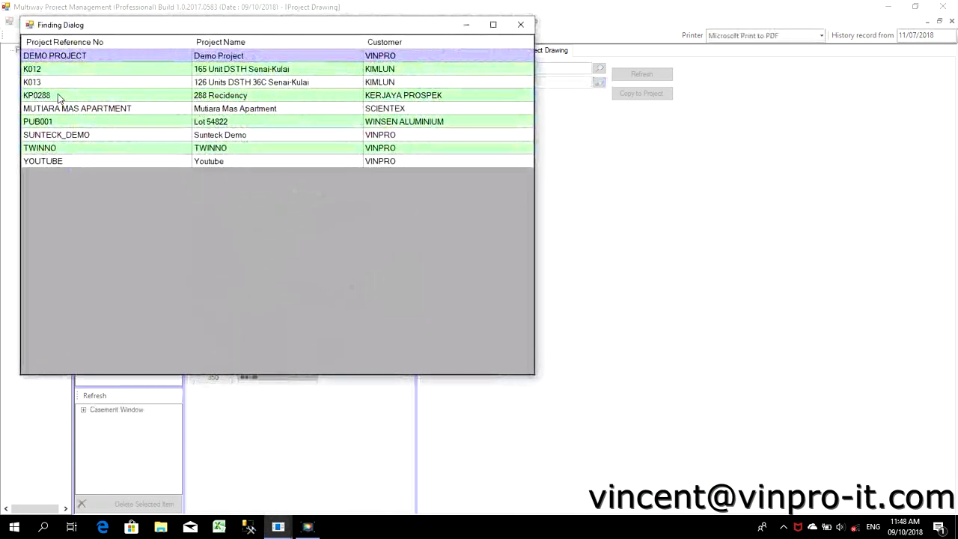
double_click(61, 94)
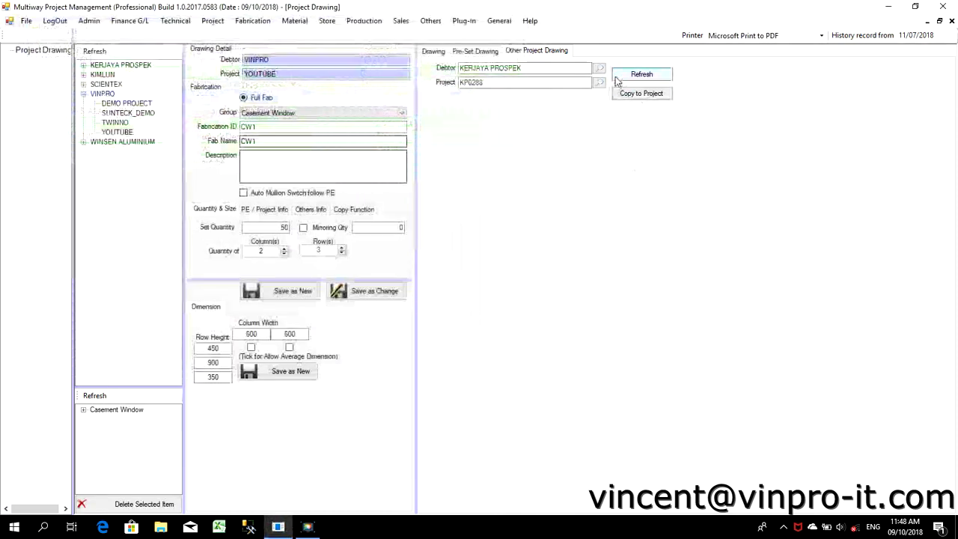
click(639, 75)
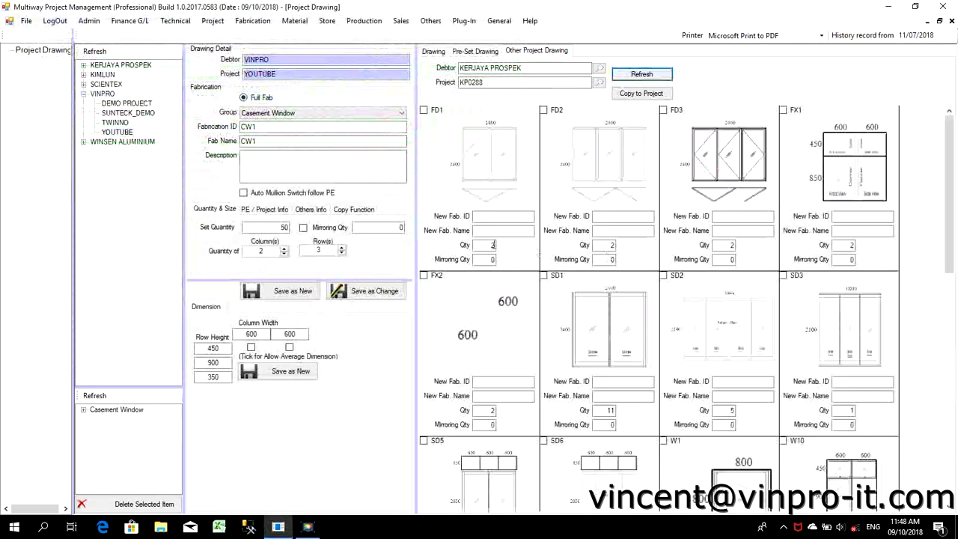
Select drawing SD1 for copying and set its quantity to 15
scroll(572, 277, down, 3)
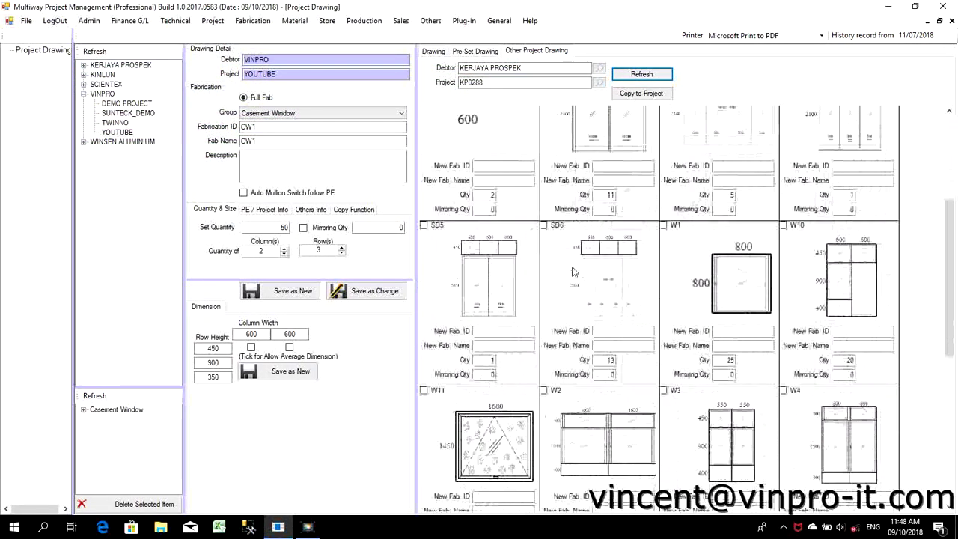
scroll(574, 272, up, 3)
click(545, 276)
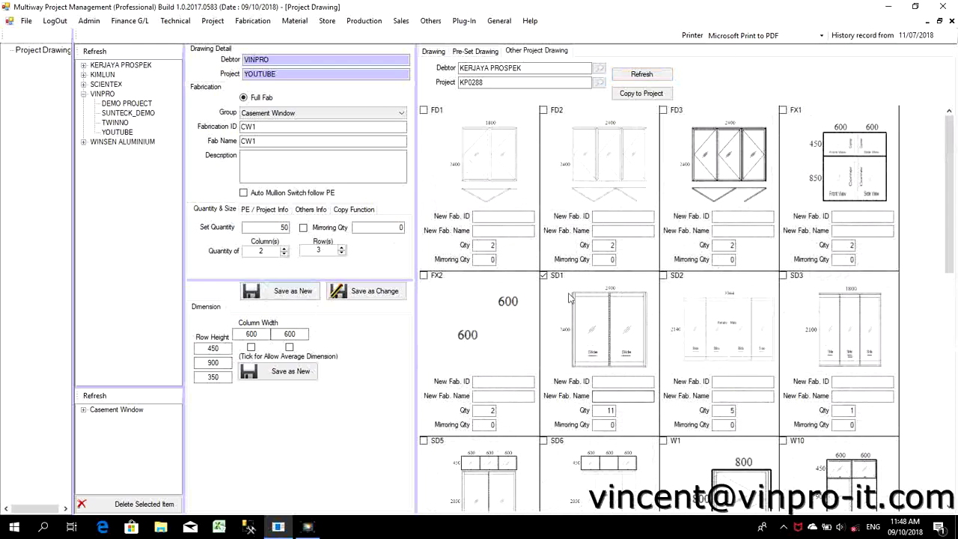
double_click(608, 410)
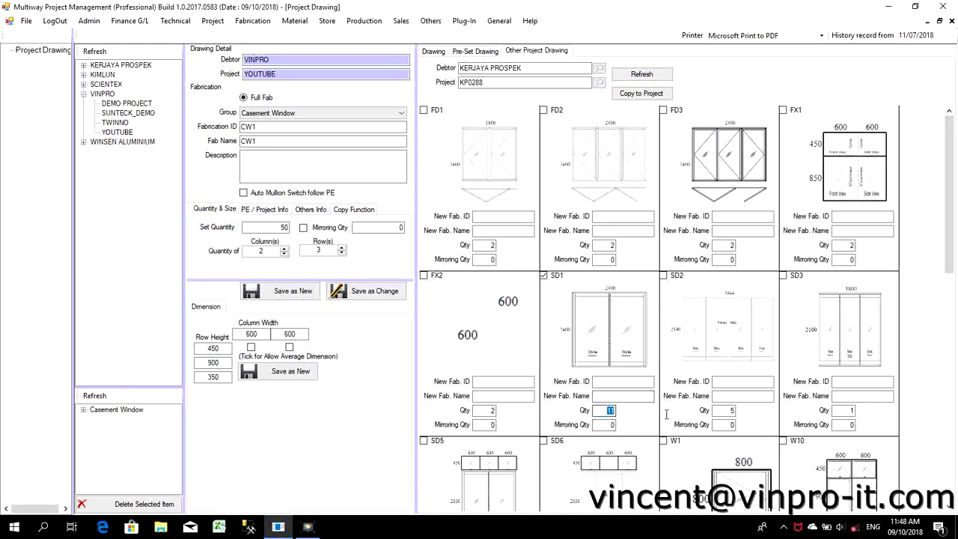
scroll(643, 421, down, 1)
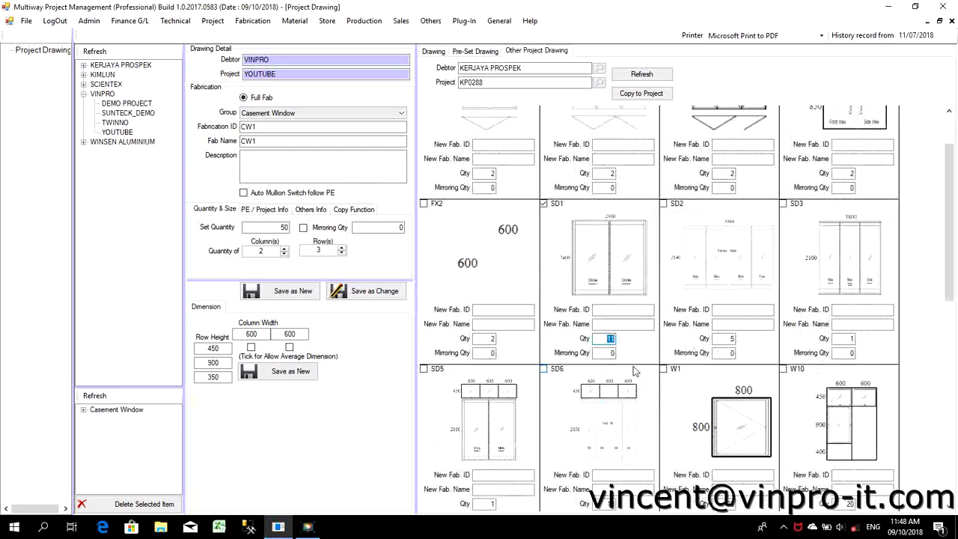
text(1)
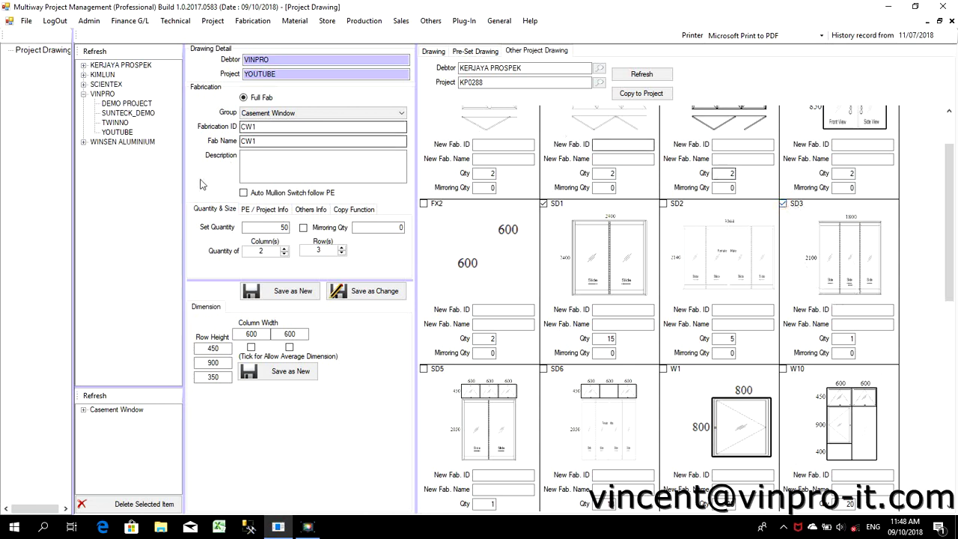
Select drawing SD3 for copying with new fabrication ID SD2, new name Sd2 and quantity 15
click(869, 309)
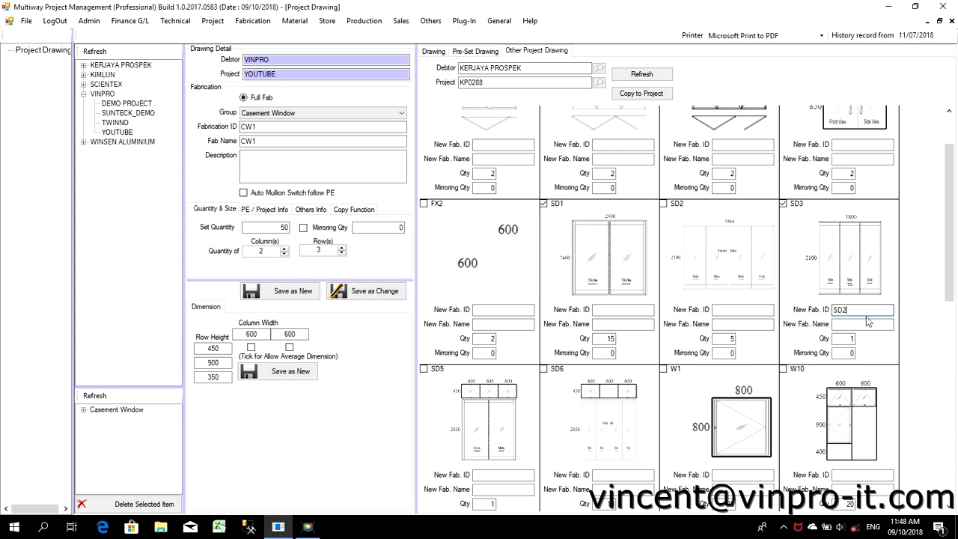
click(865, 323)
text(Sd2)
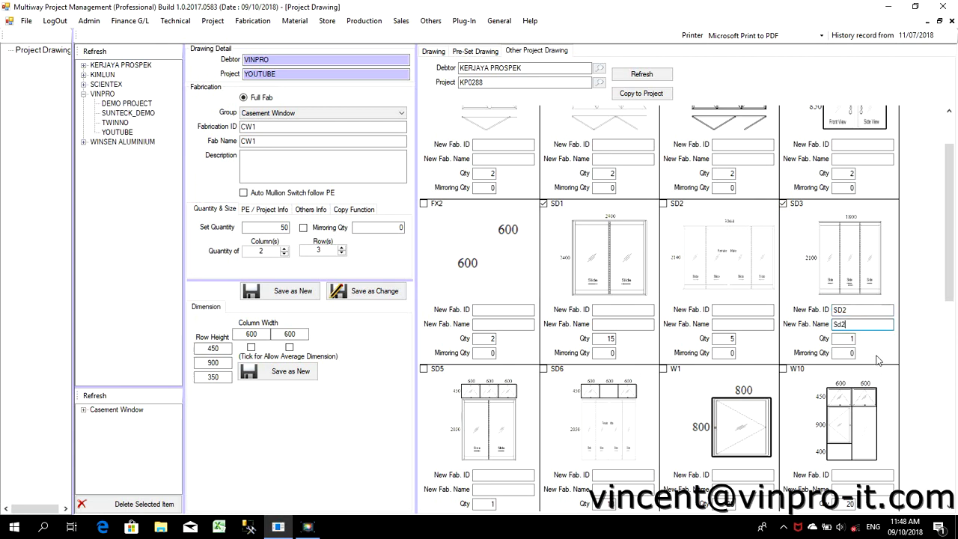
key(Tab)
Select drawing SD5 for copying with new fabrication ID and name SD3 and quantity 6
scroll(868, 314, down, 2)
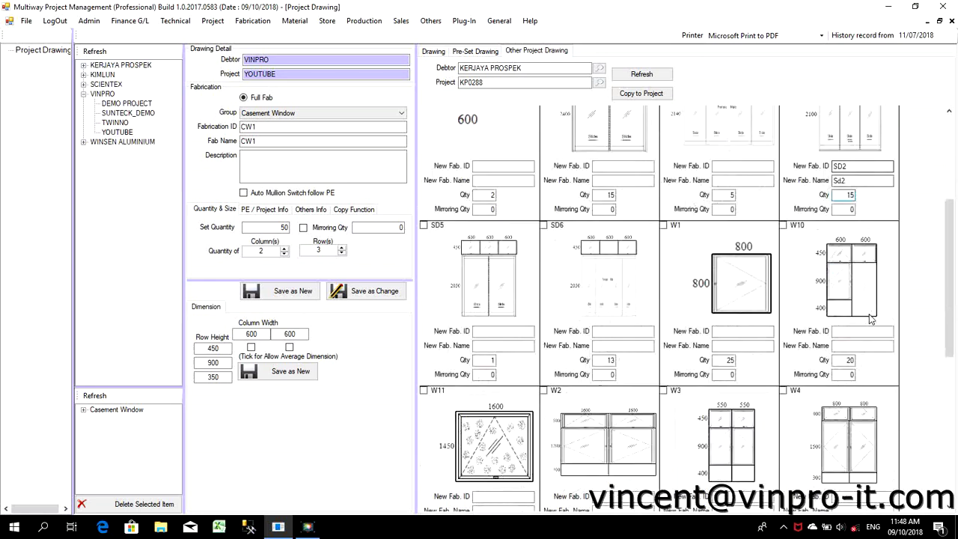
click(424, 225)
click(508, 331)
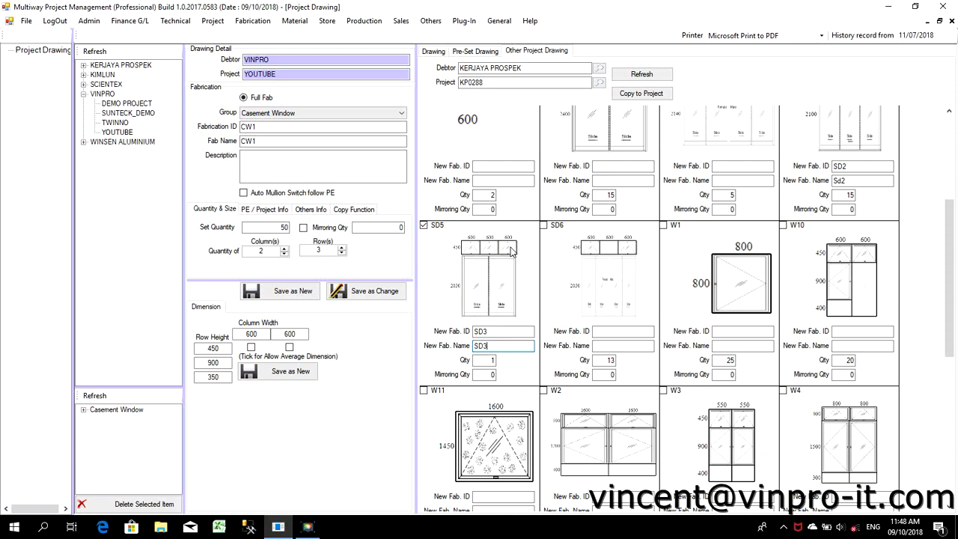
key(Tab)
text(6)
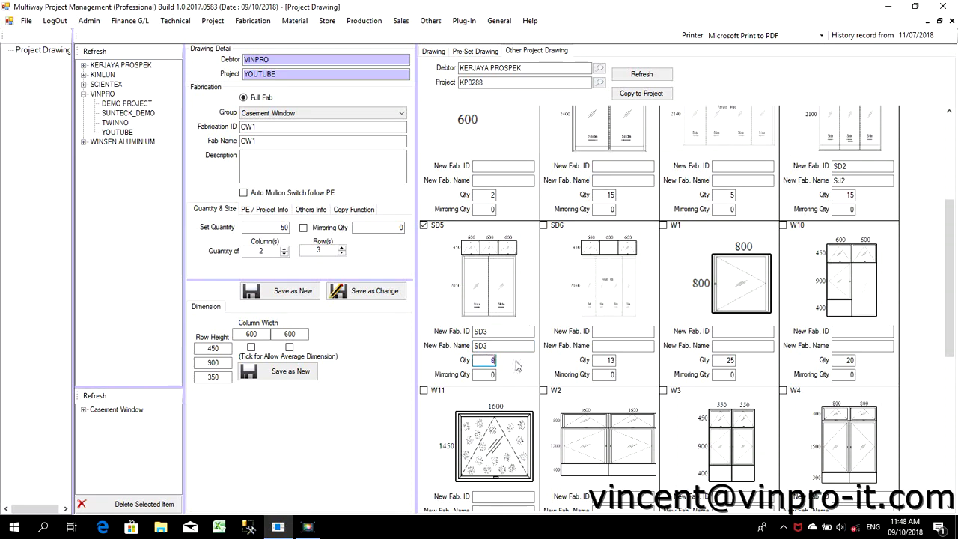
Select drawing W1 for copying with new fabrication ID and name CW2, quantity 56 and mirroring quantity 34
click(664, 225)
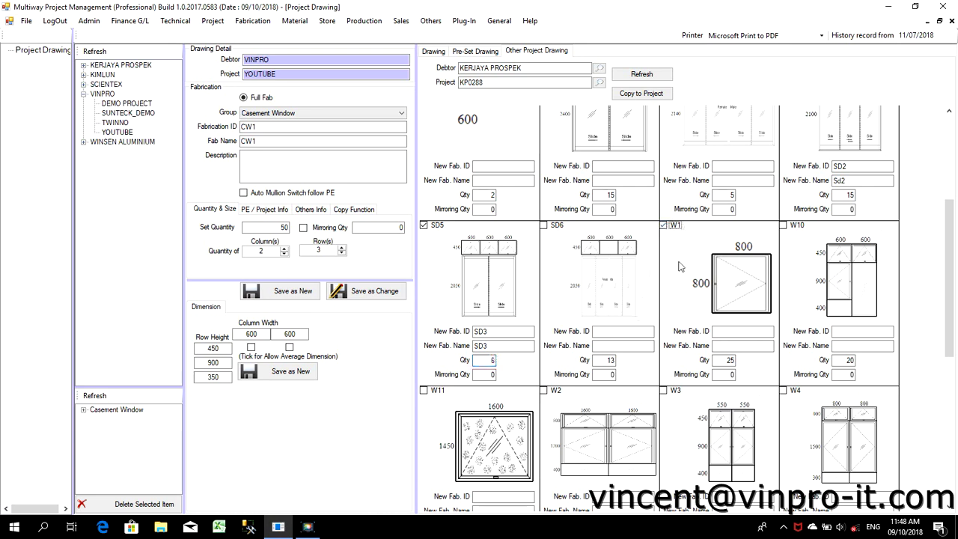
click(737, 330)
key(Tab)
text(CW)
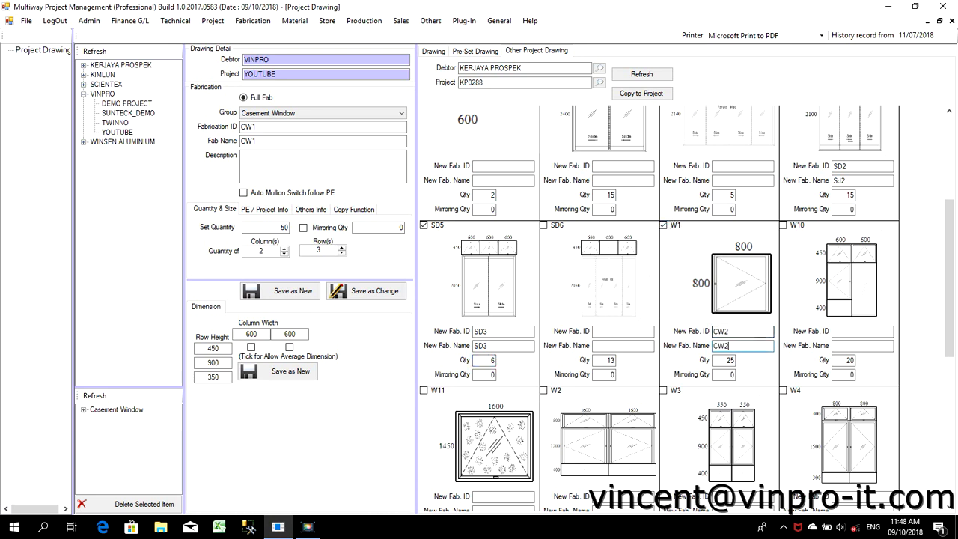
text(2)
key(Tab)
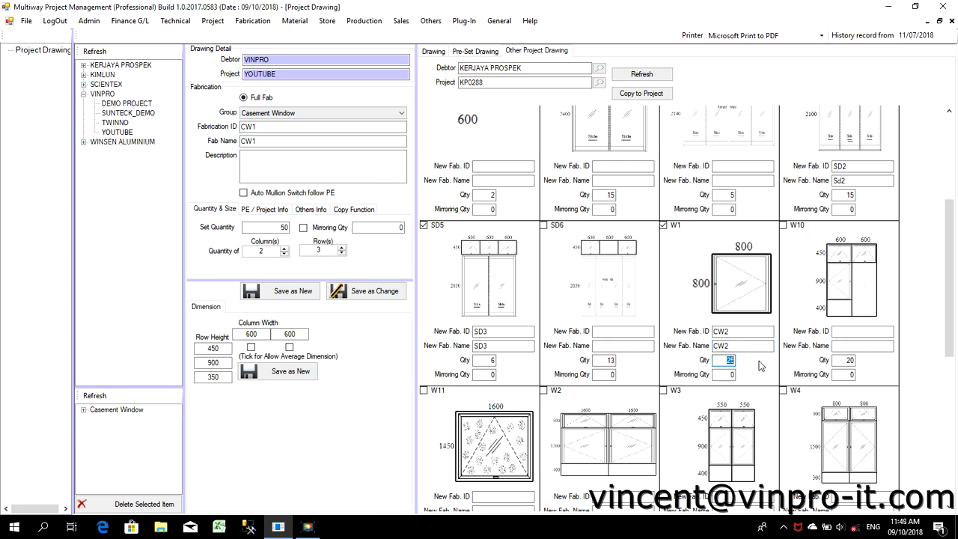
text(5)
key(Tab)
Select drawing W10 for copying with new fabrication ID and name CW3, quantity 44 and mirroring quantity 22
click(784, 225)
click(864, 330)
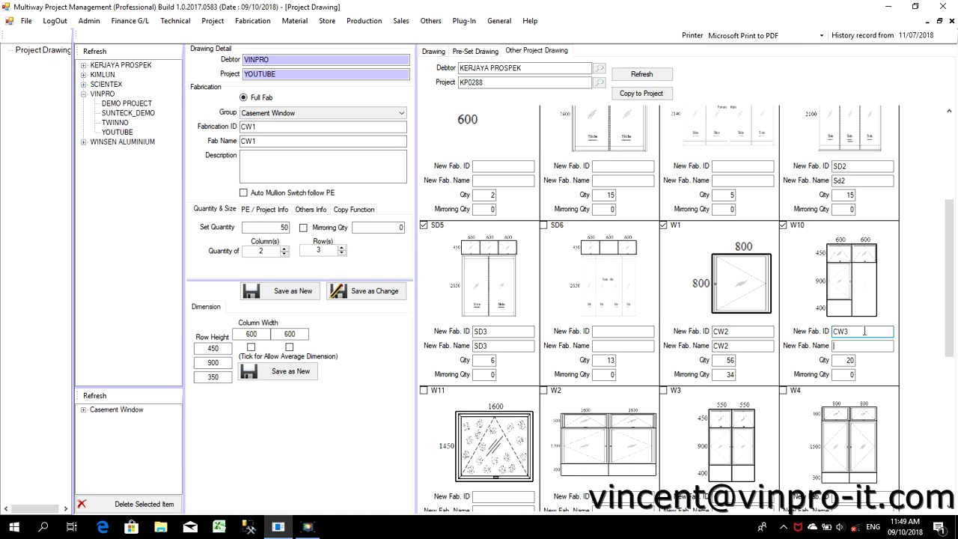
text(CW3)
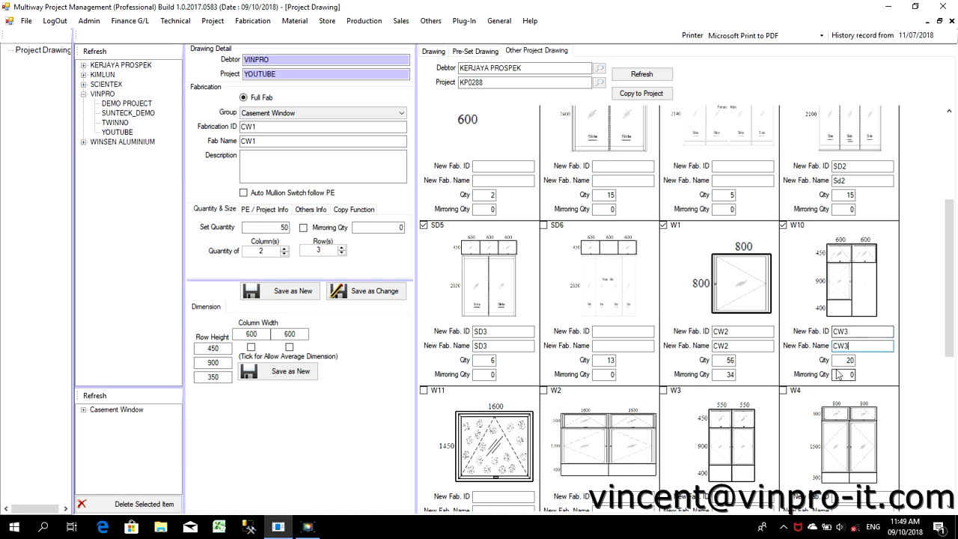
drag(839, 361, 882, 365)
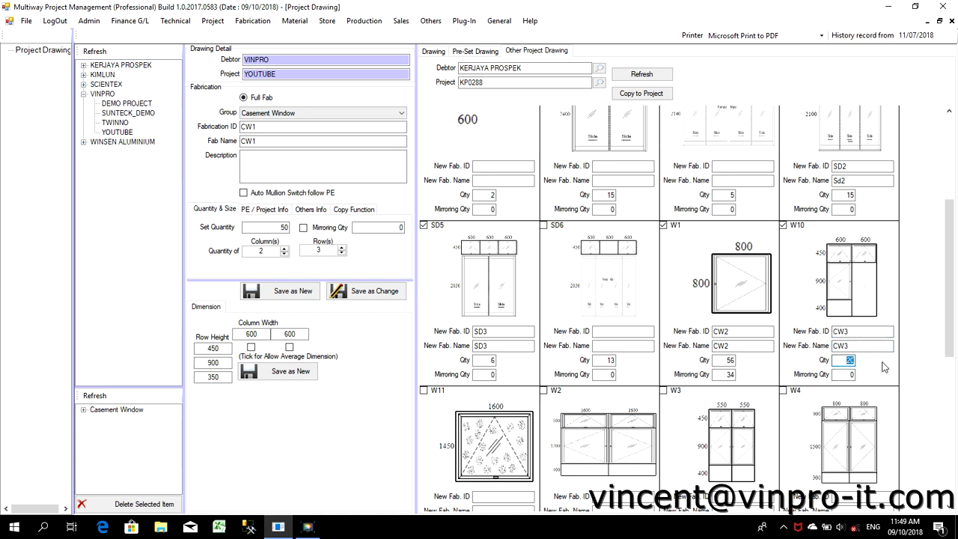
text(44)
click(852, 374)
text(22)
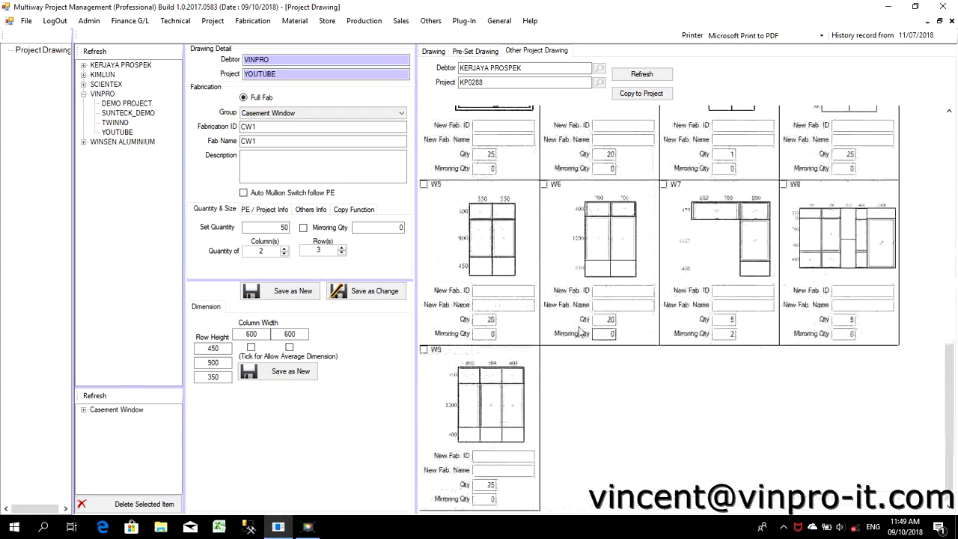
Copy the selected drawings to the YOUTUBE project, confirm, and view the copied sliding doors and casement windows
scroll(677, 330, up, 10)
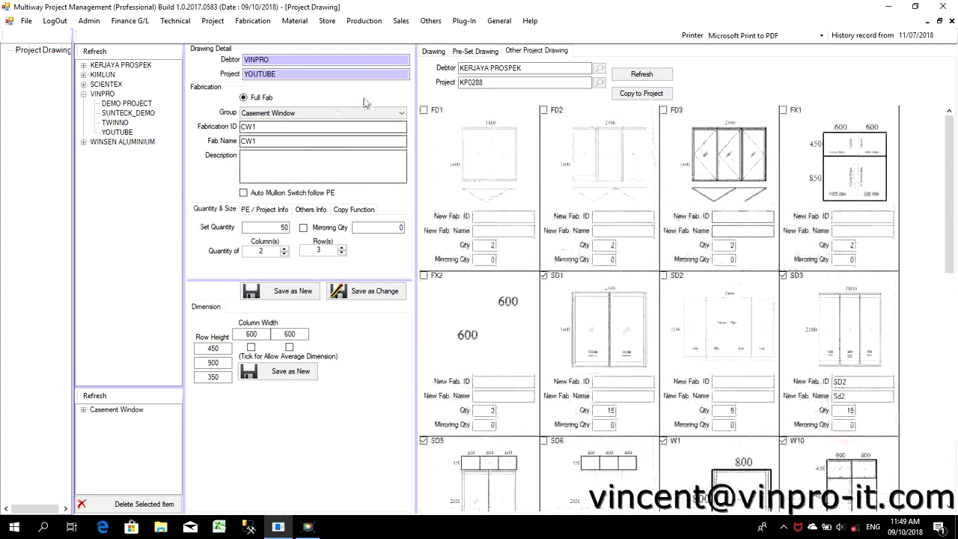
click(641, 94)
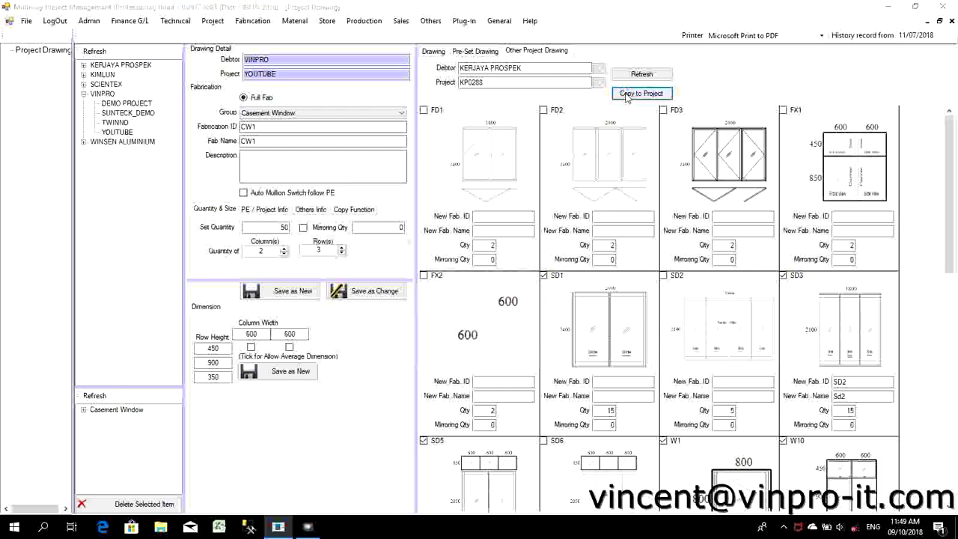
click(492, 299)
click(526, 305)
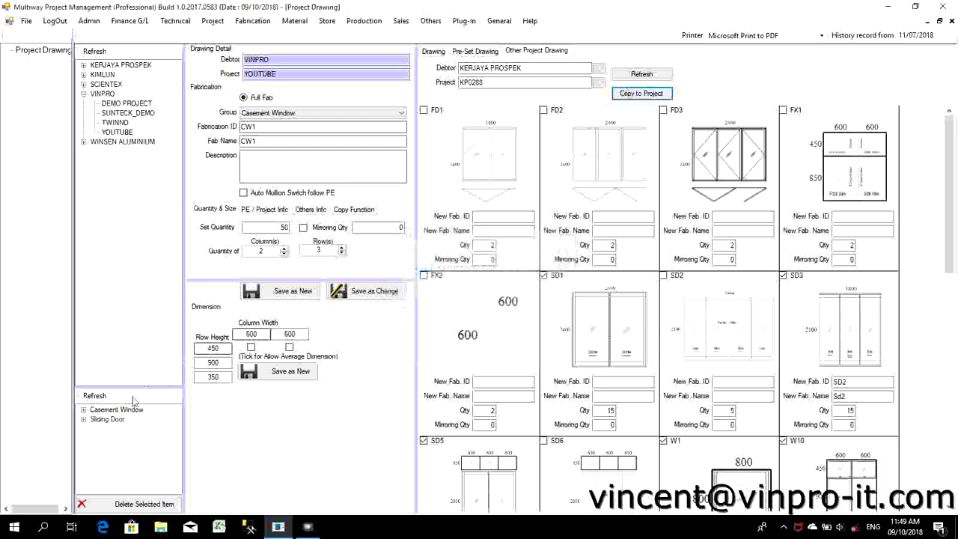
click(84, 419)
click(107, 446)
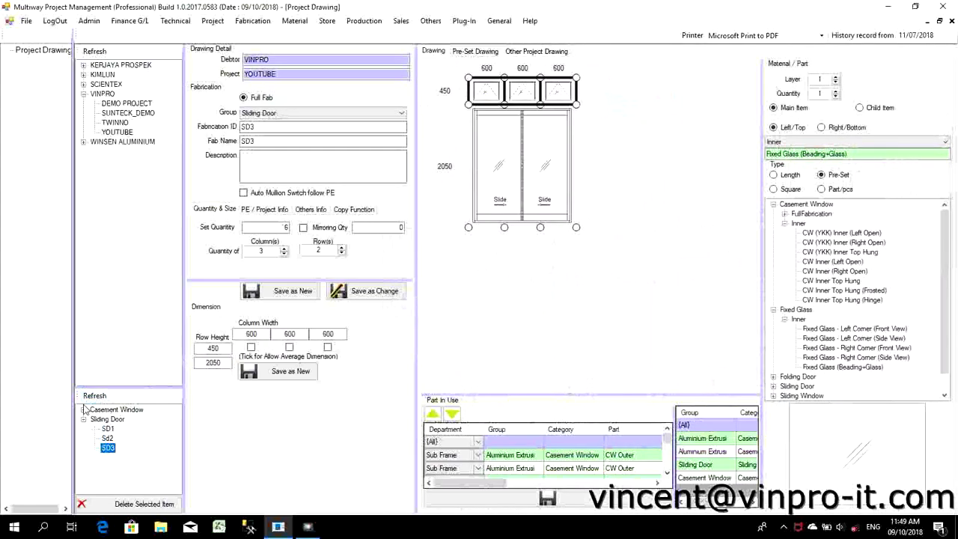
click(84, 410)
click(108, 428)
click(109, 438)
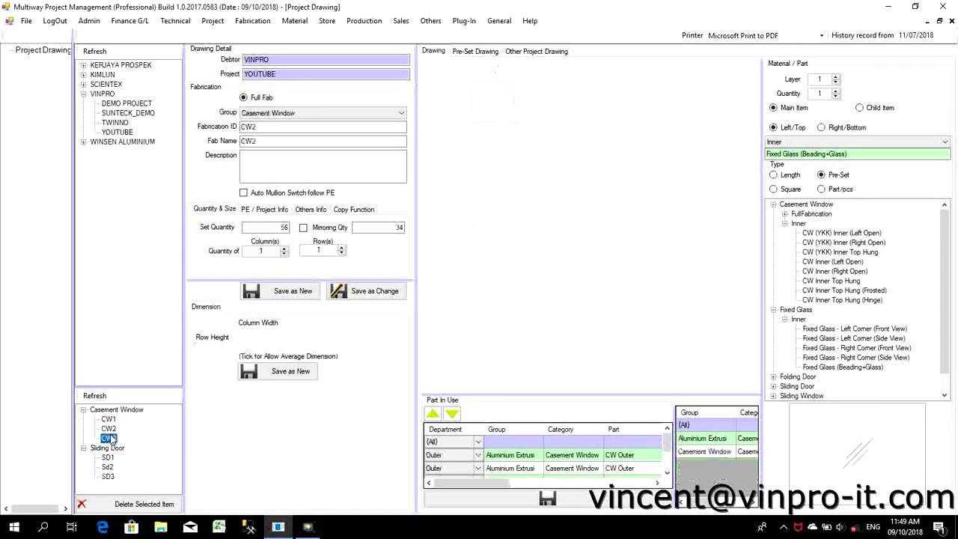
Set casement window CW2's column width to 700 and row height to 1000, and save the dimensions
click(109, 428)
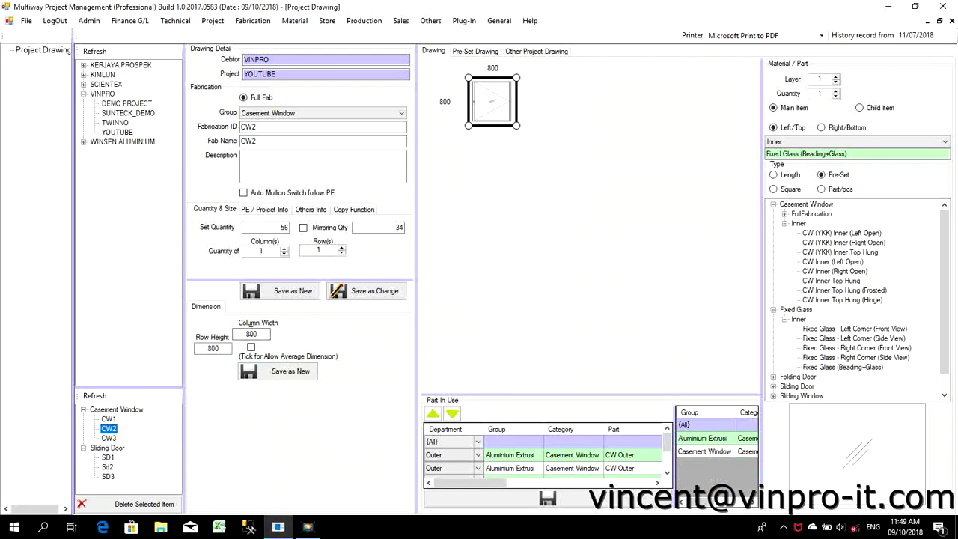
drag(251, 333, 236, 337)
text(7)
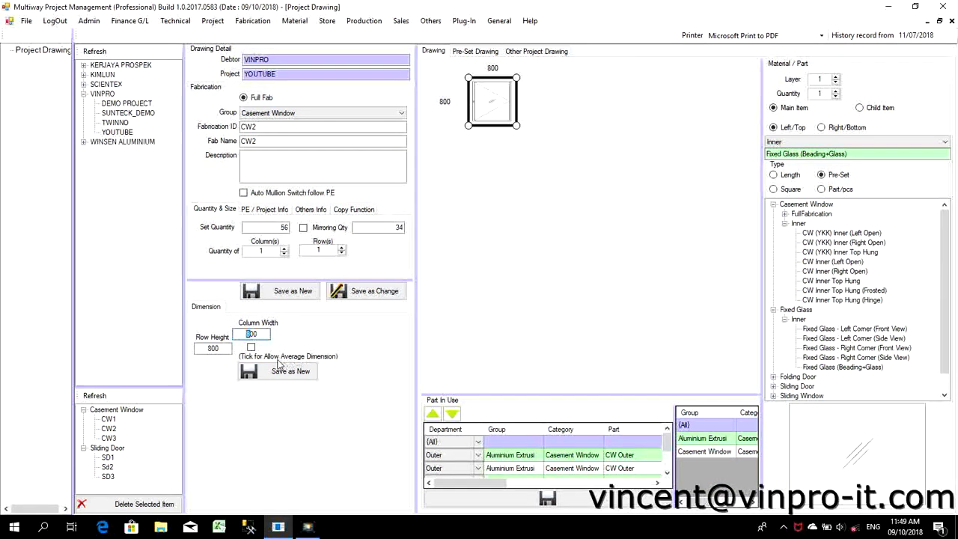
drag(214, 349, 200, 351)
text(1)
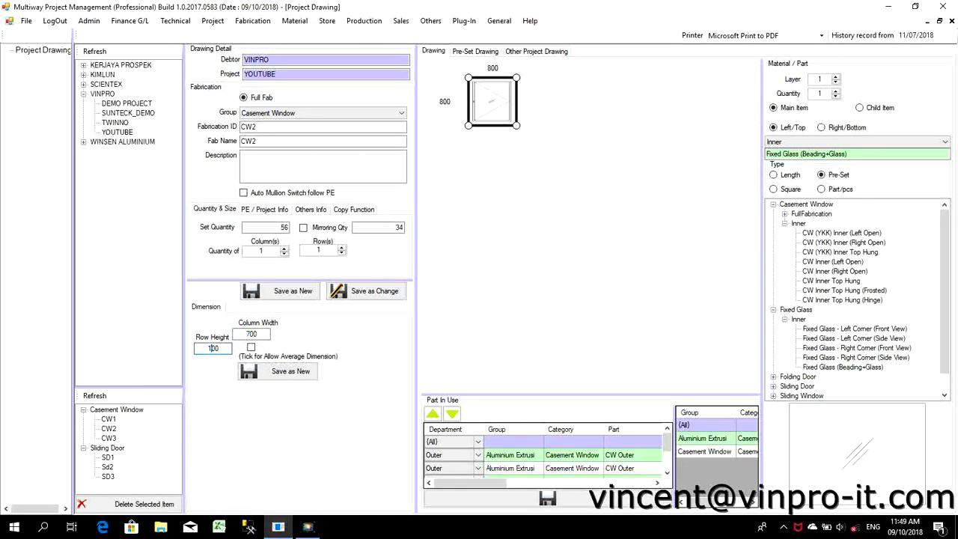
text(0)
click(288, 372)
click(457, 295)
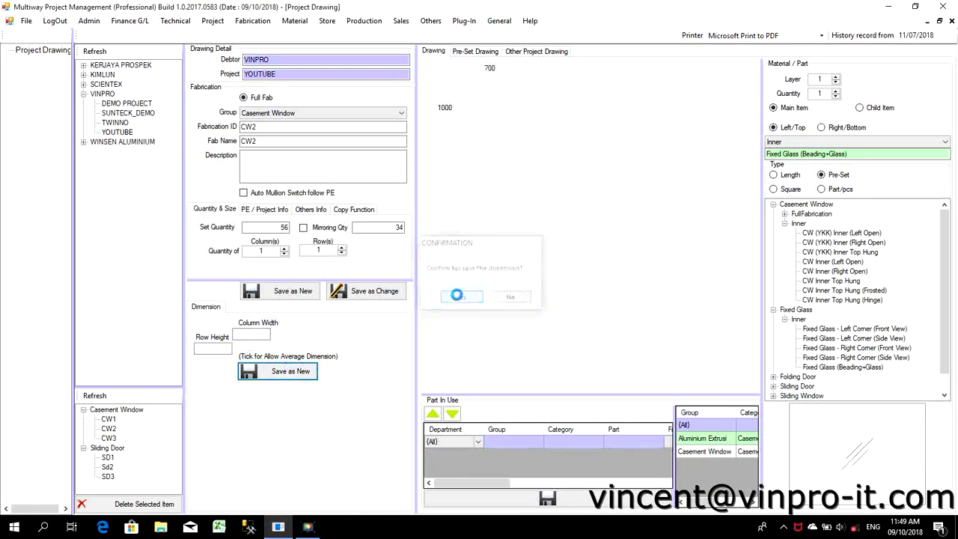
click(503, 301)
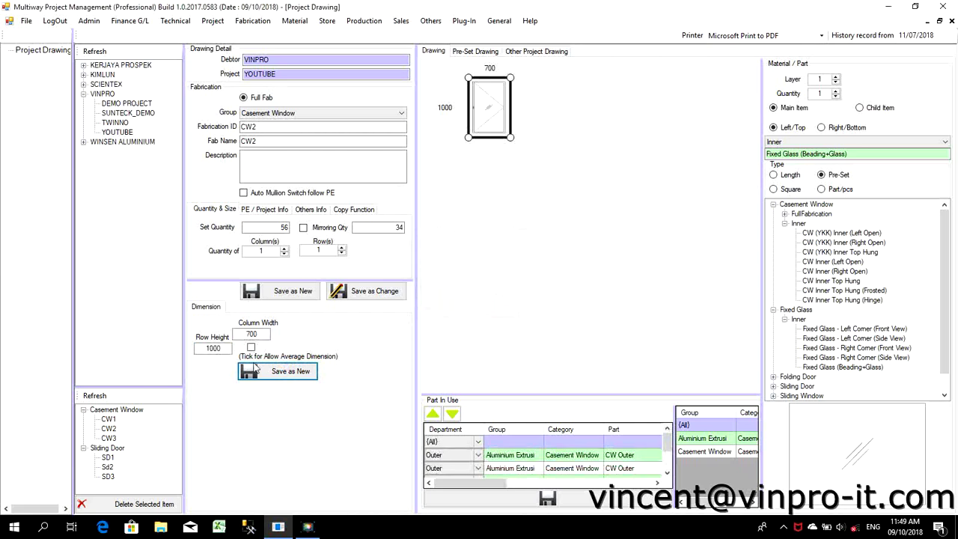
Set sliding door SD1's row height to 2100 and save the dimension
click(107, 457)
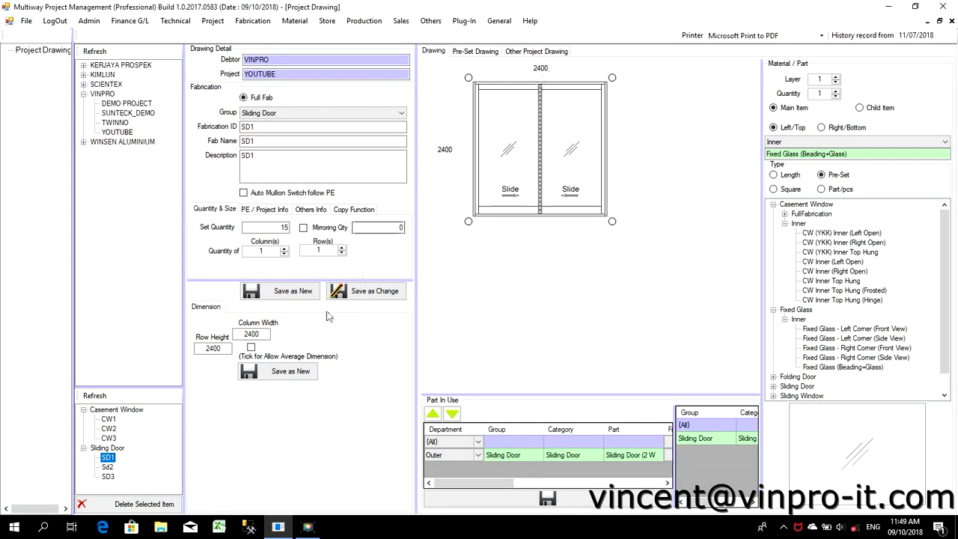
click(213, 348)
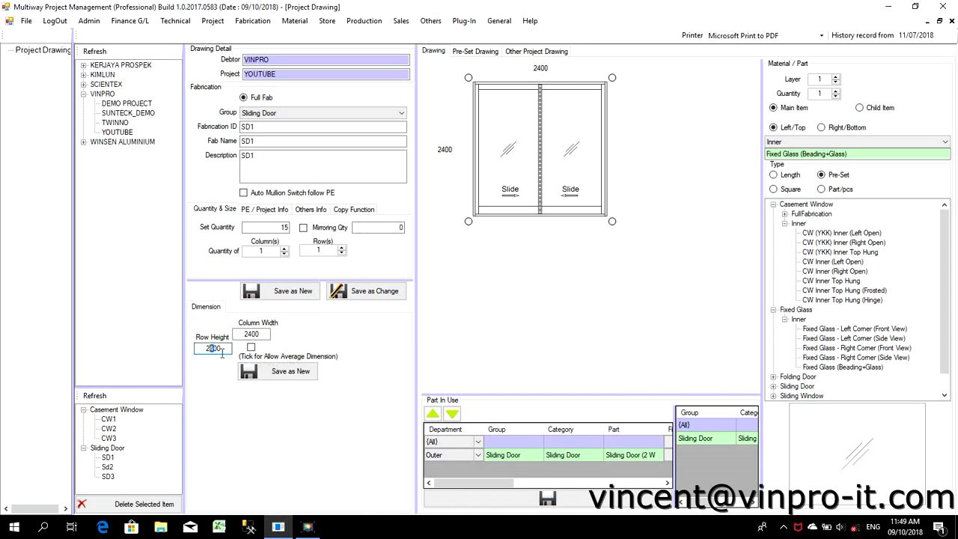
click(284, 371)
click(461, 299)
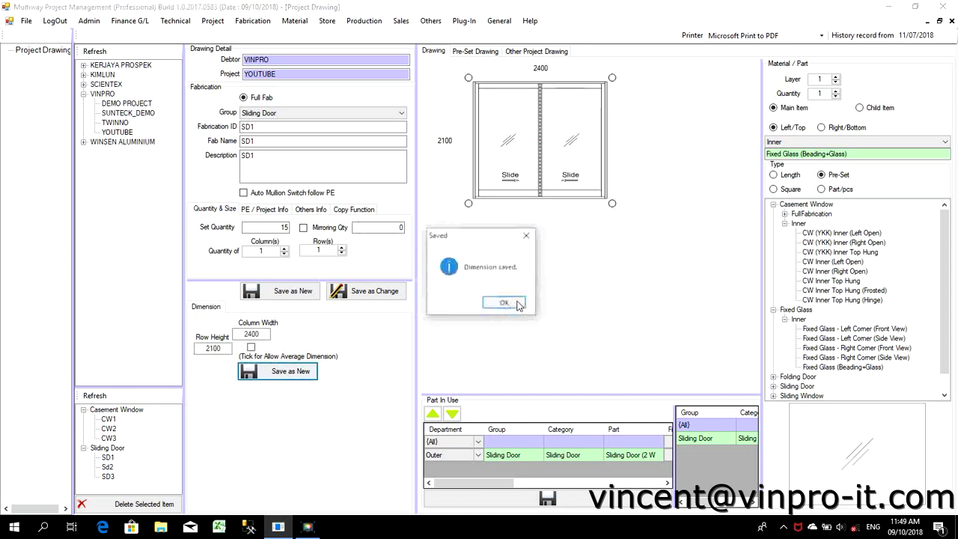
click(504, 302)
Set sliding door SD3's row heights to 400 and 2100, and save the dimensions
click(108, 467)
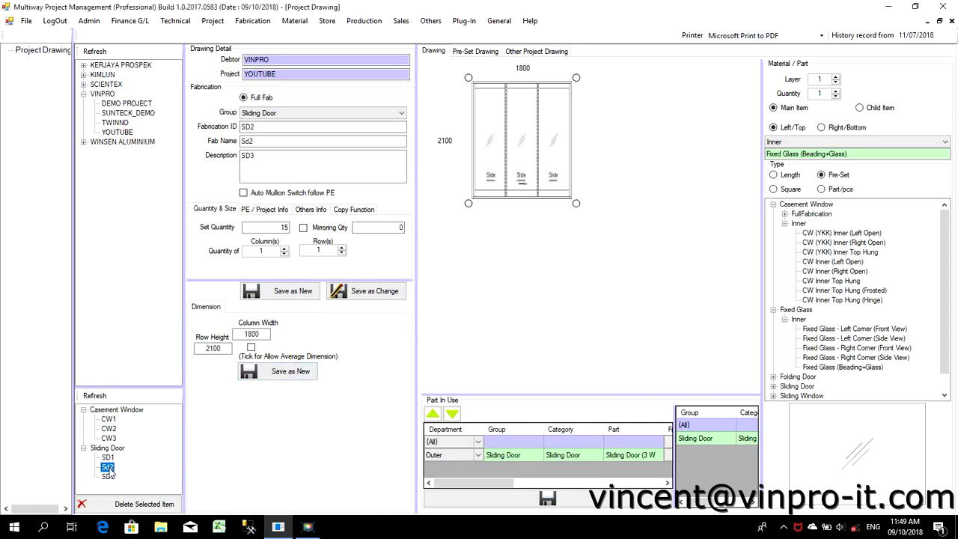
click(107, 477)
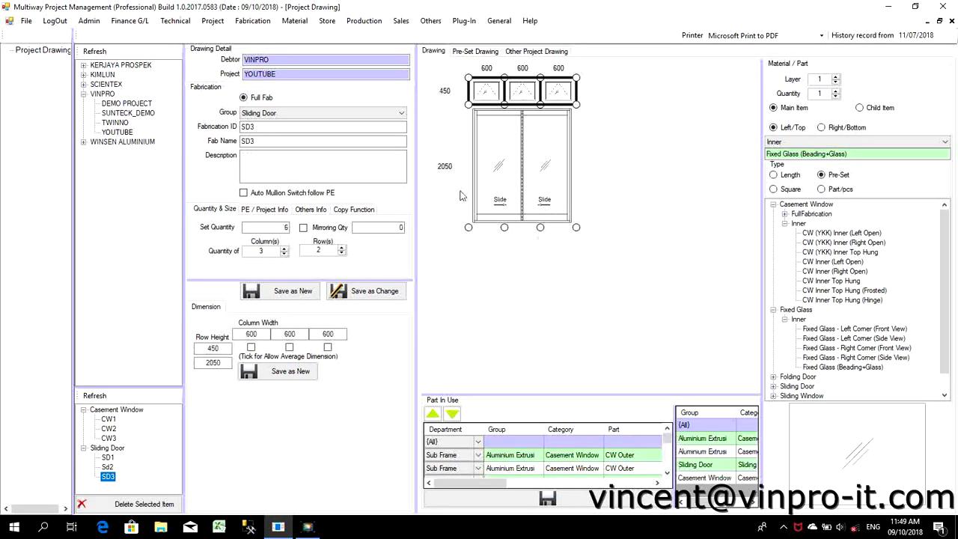
click(213, 349)
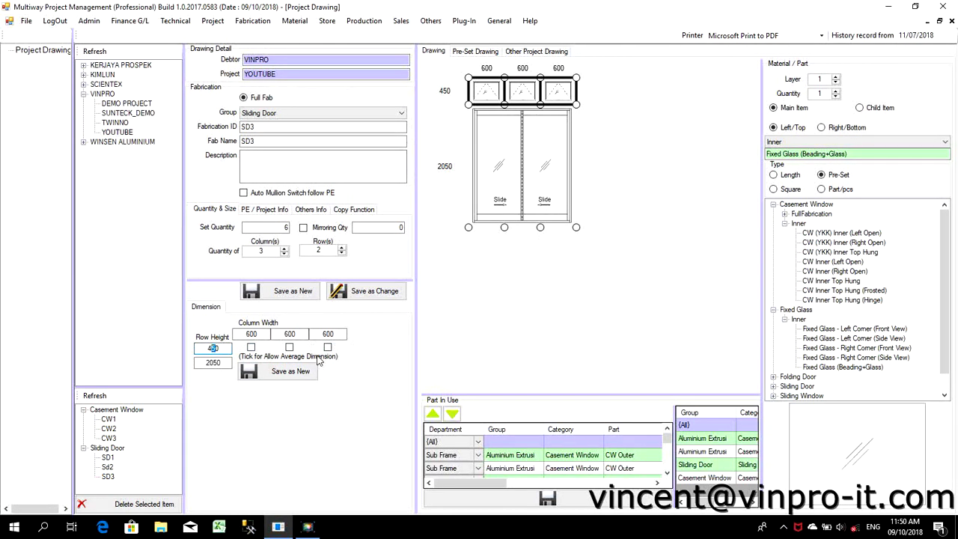
text(0)
click(212, 362)
click(250, 371)
click(461, 298)
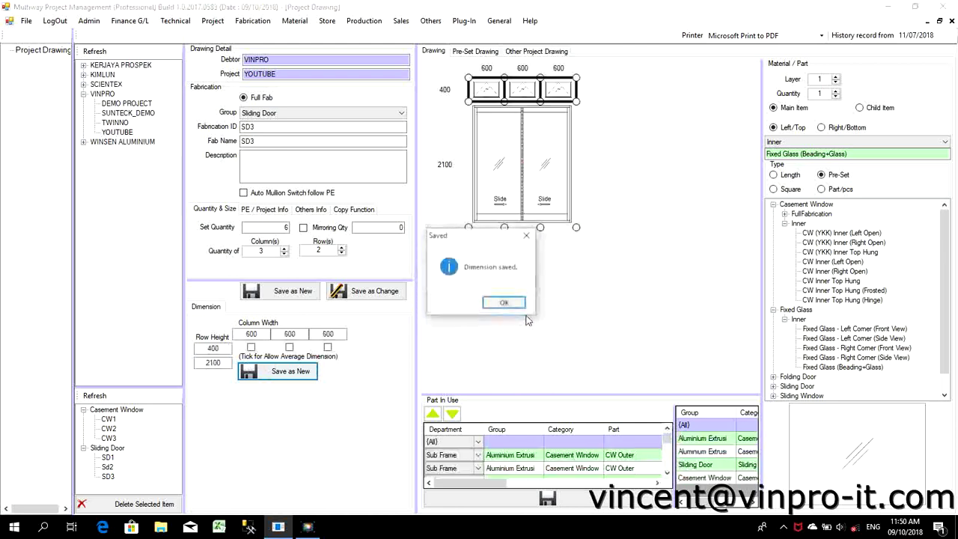
click(507, 302)
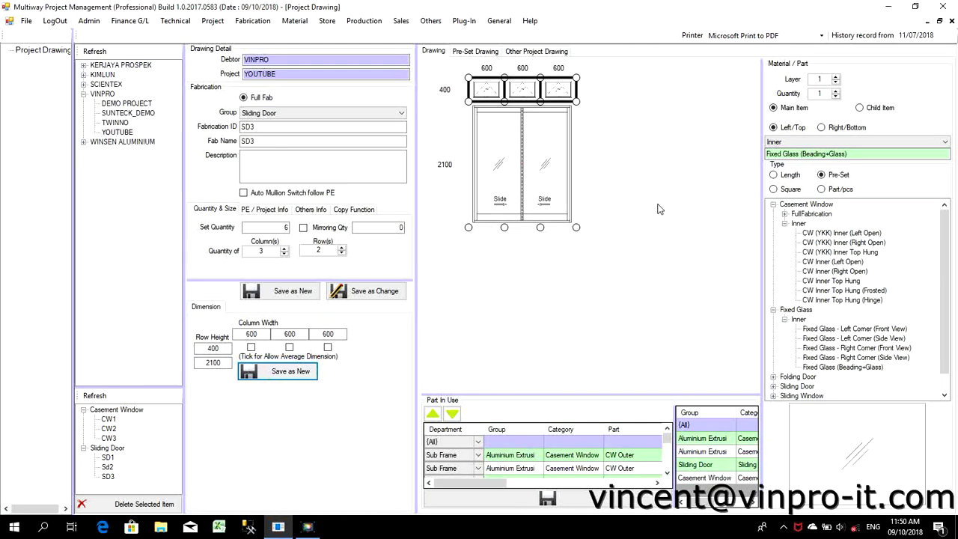
Close the project drawing, open Production Material Usage full size, and load VINPRO's YOUTUBE project
click(952, 21)
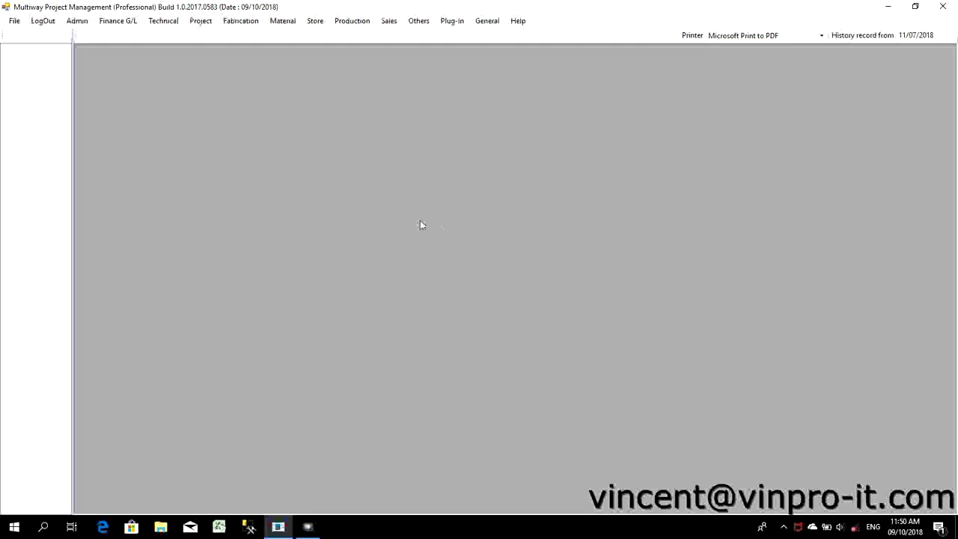
click(353, 23)
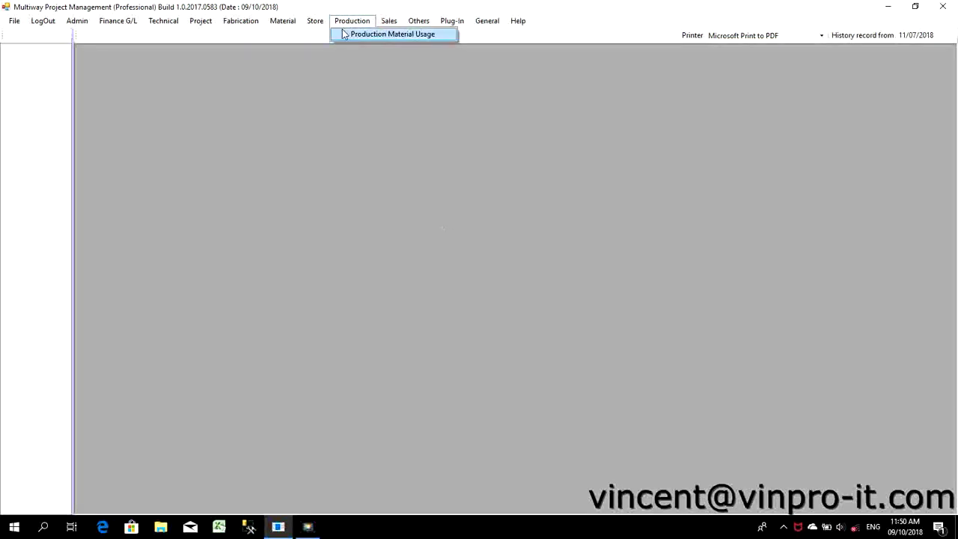
click(405, 35)
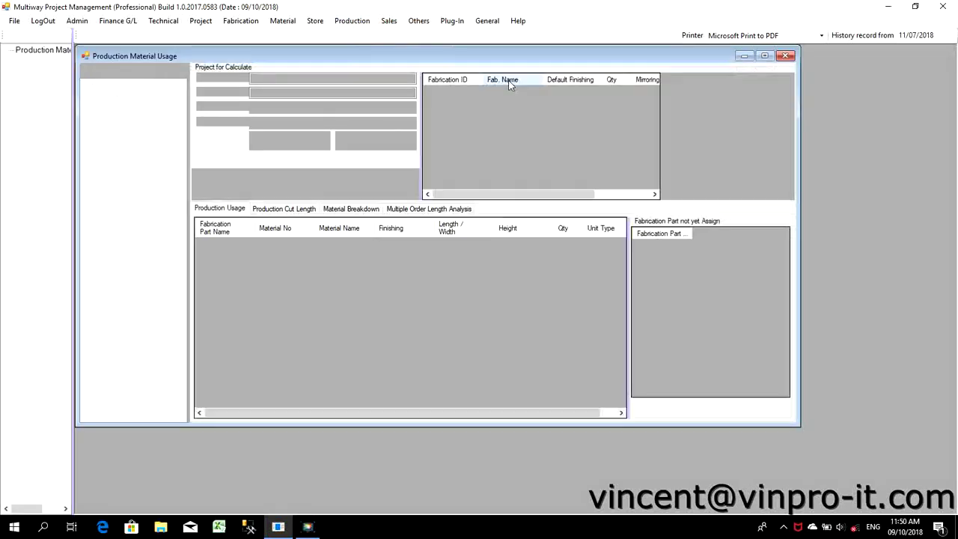
click(765, 58)
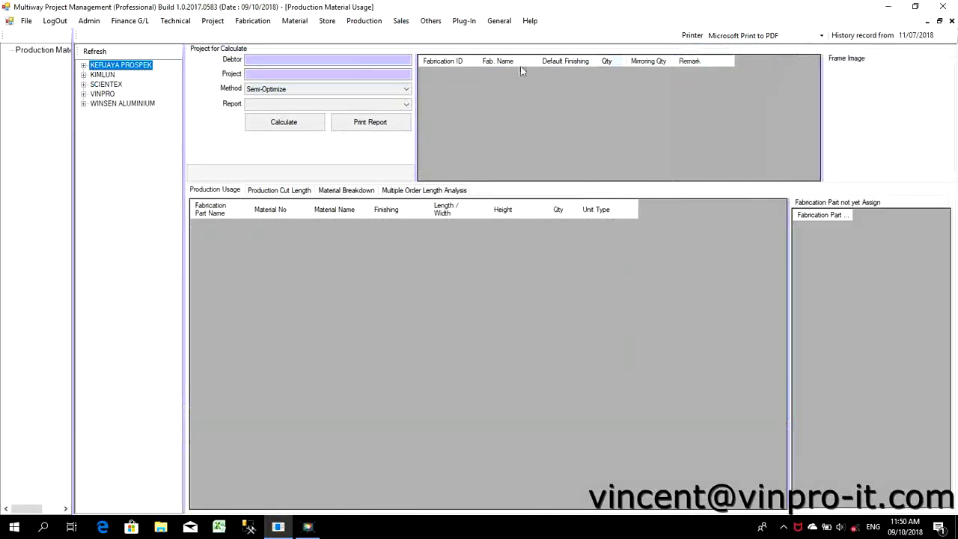
click(83, 94)
click(118, 133)
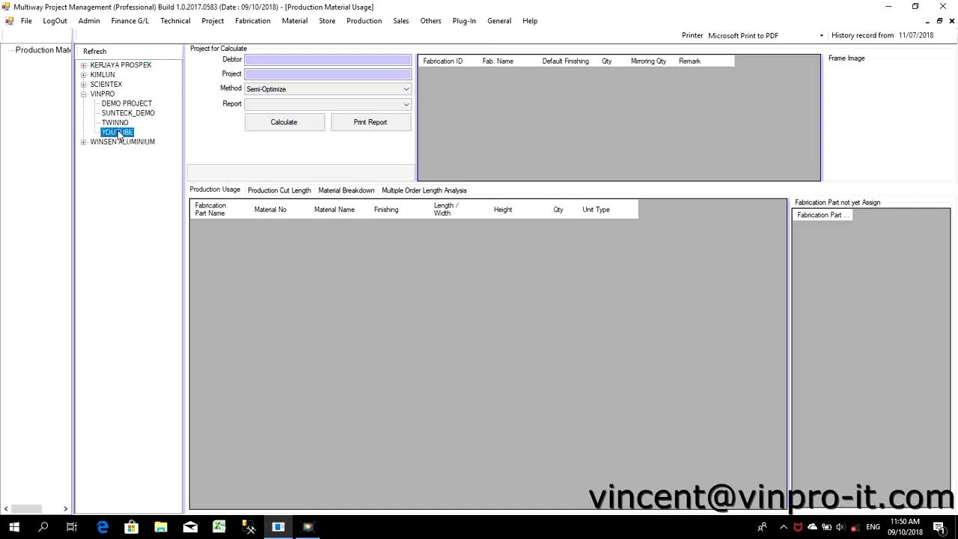
Examine the frame images, finishes and quantities of the casement windows and sliding doors listed in the project
click(522, 86)
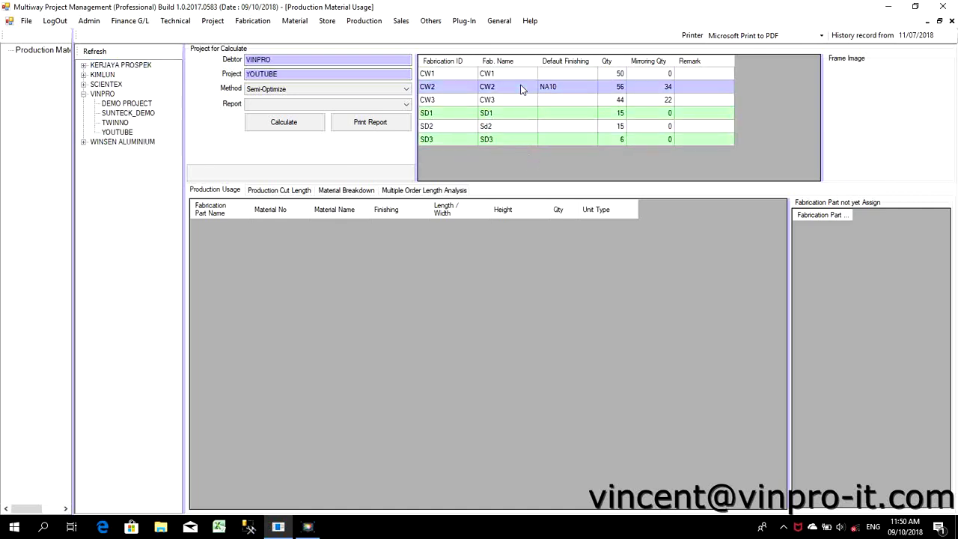
click(526, 100)
click(524, 113)
click(525, 136)
click(532, 123)
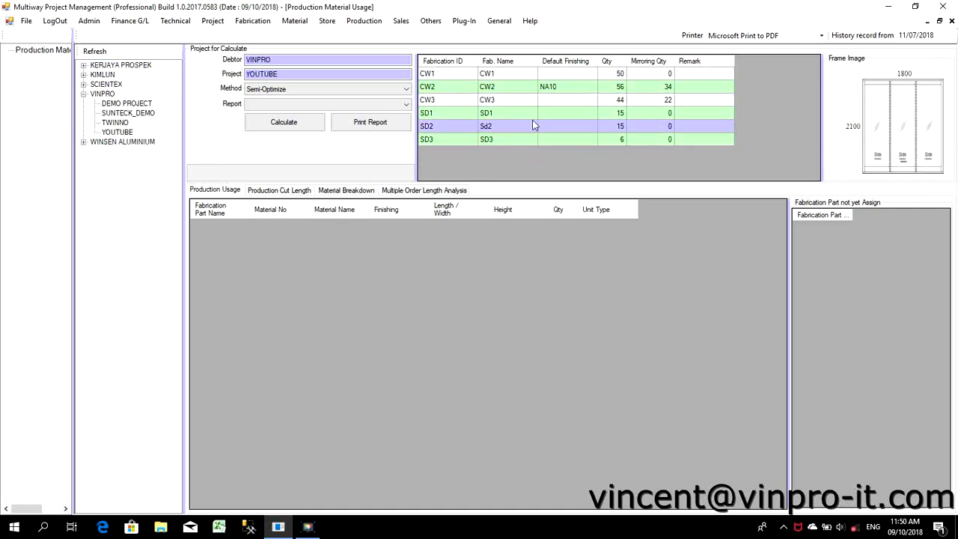
click(547, 99)
click(556, 90)
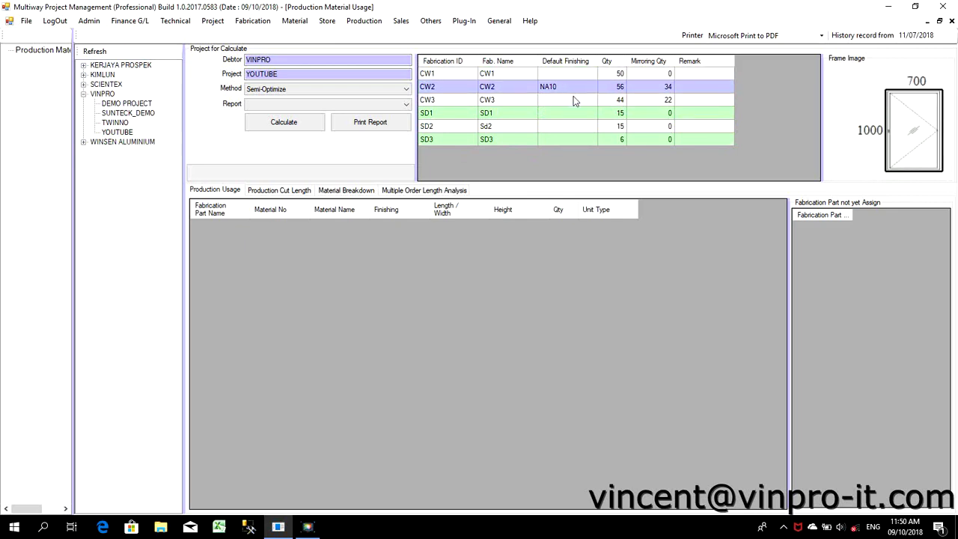
click(572, 99)
click(571, 113)
click(571, 126)
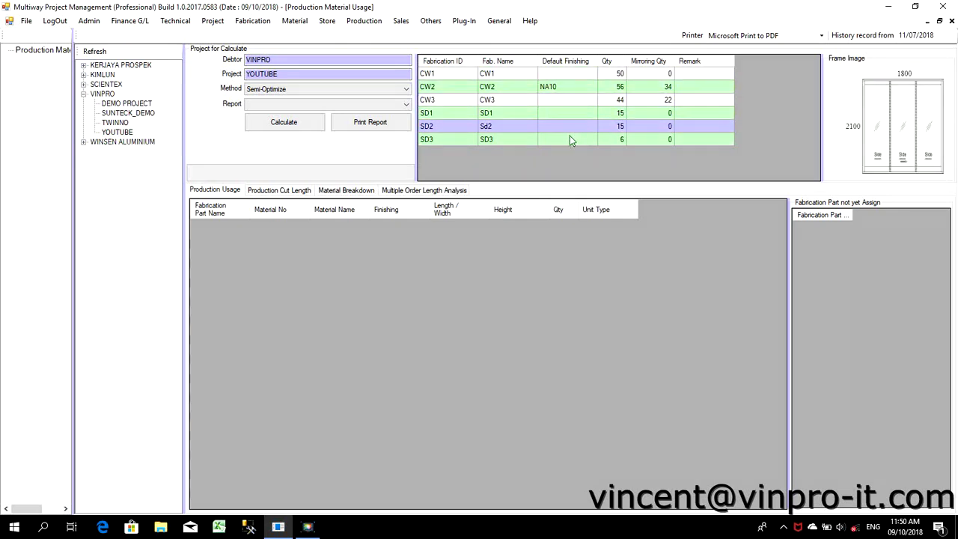
click(569, 138)
click(571, 113)
click(574, 100)
click(580, 87)
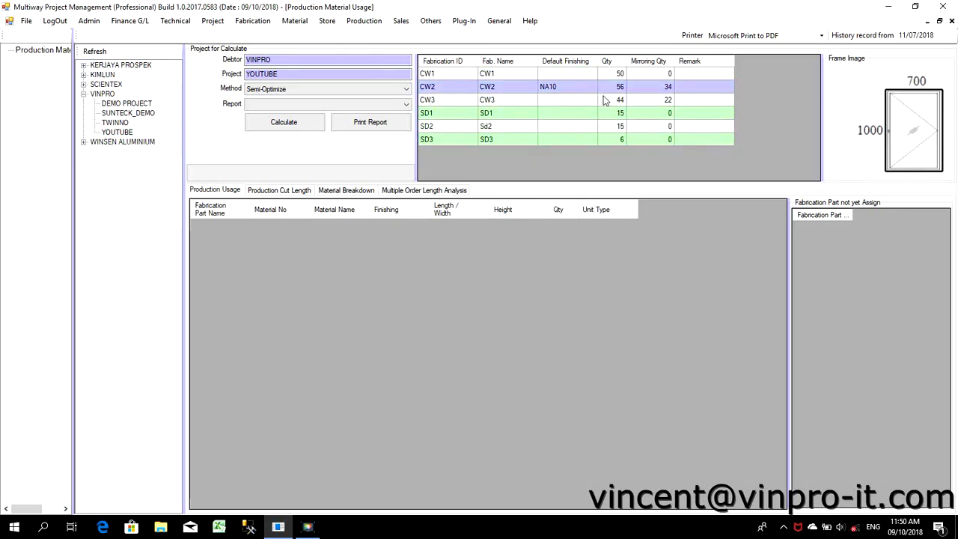
click(621, 74)
click(591, 99)
click(568, 113)
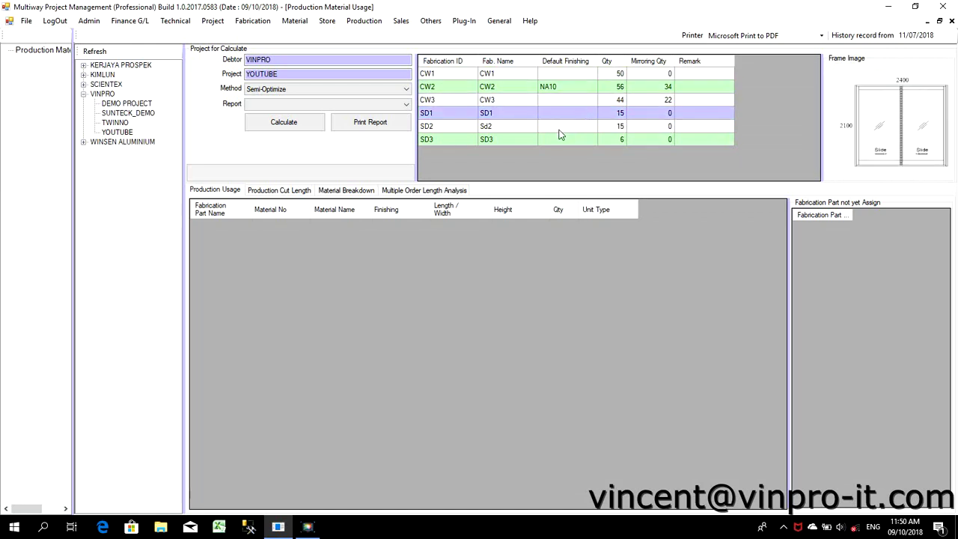
click(560, 125)
click(559, 139)
Calculate the project's material usage with the Semi-Optimize method and widen both fabrication part name columns to show full names
click(275, 129)
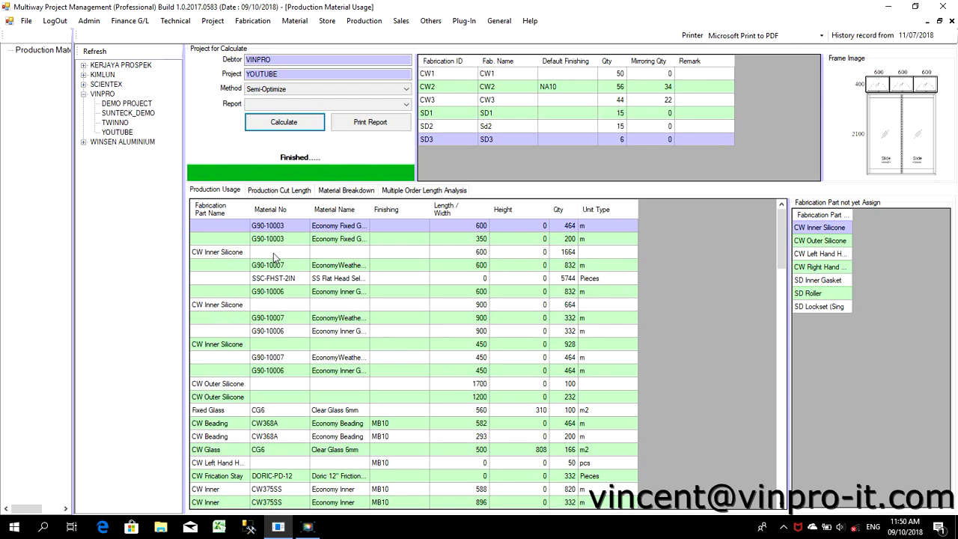
click(271, 452)
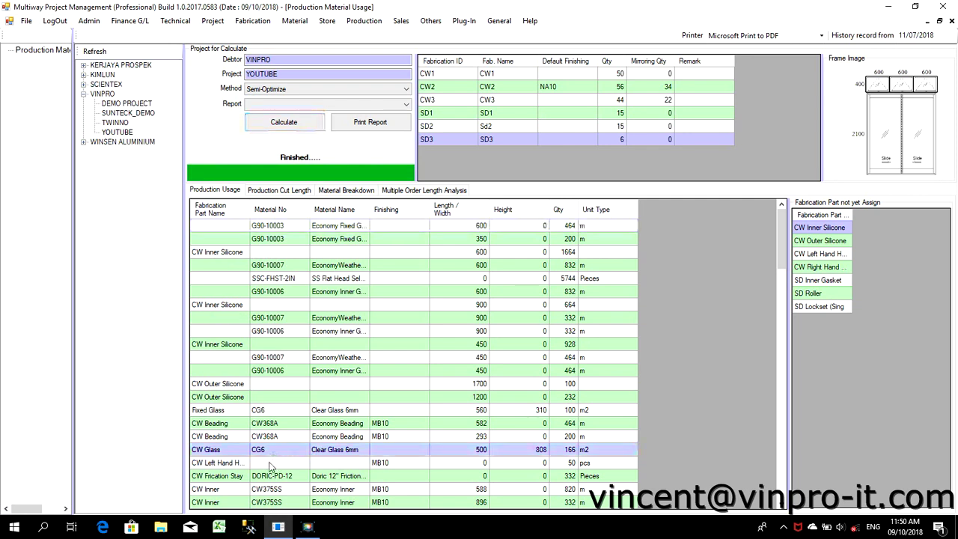
click(271, 466)
drag(250, 210, 297, 210)
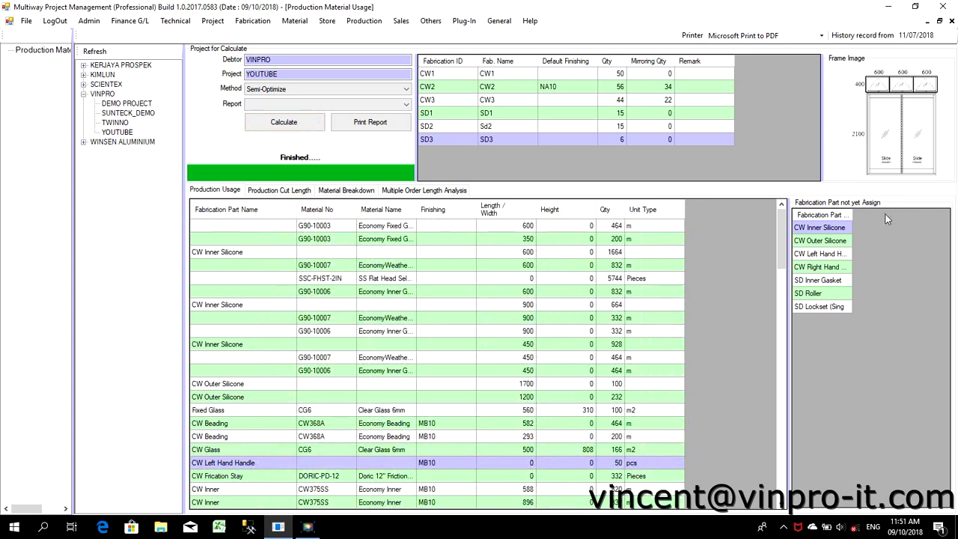
drag(853, 214, 924, 214)
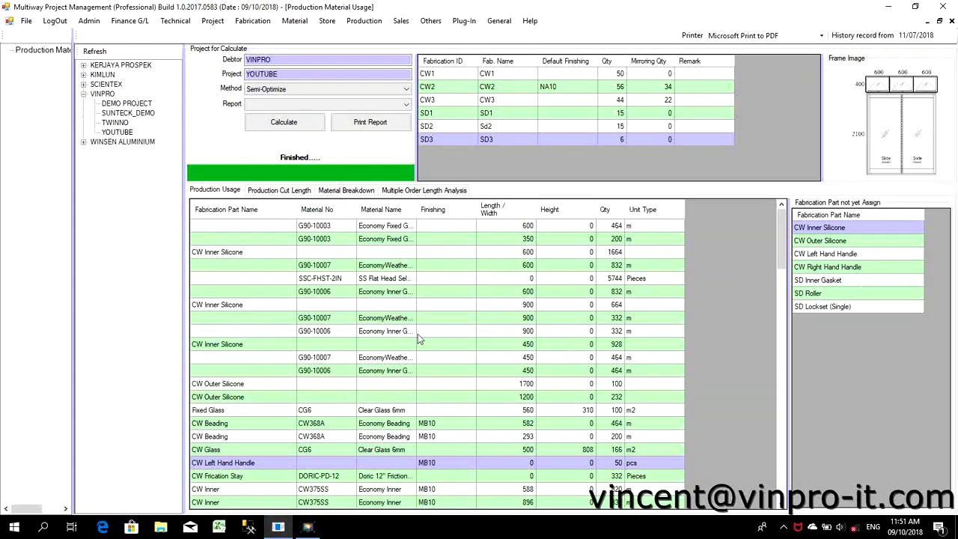
Generate the Breakdown report for the calculated project
click(335, 105)
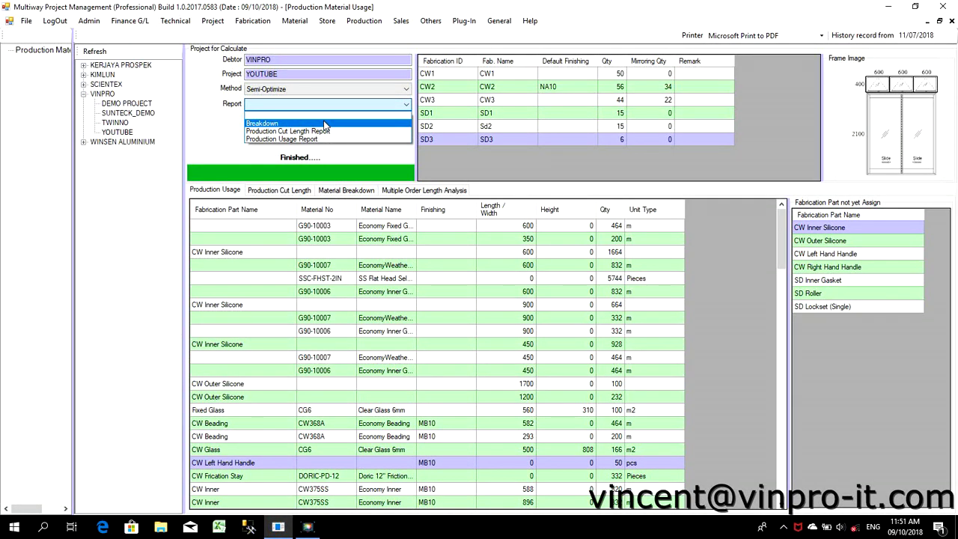
click(325, 123)
click(369, 125)
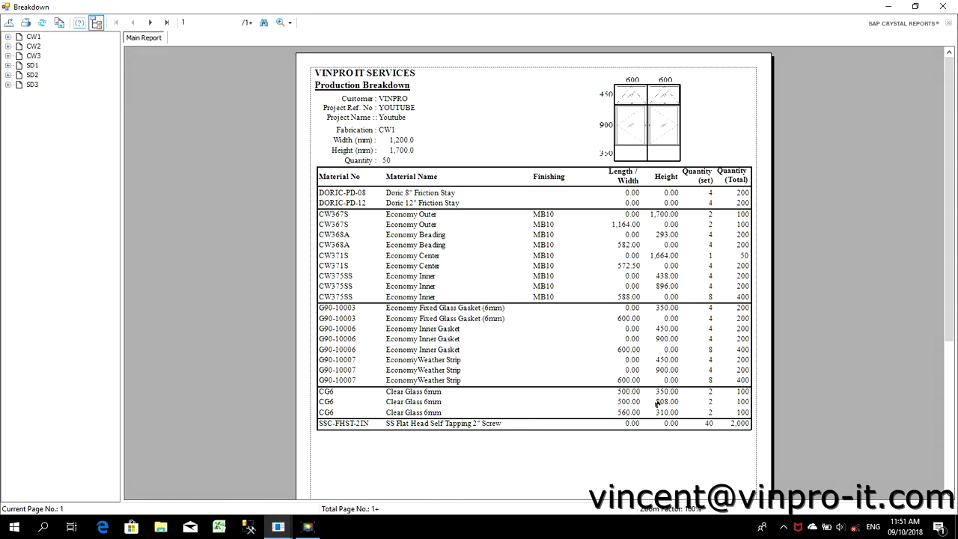
Examine the Breakdown report pages for CW2 and CW3, comparing each window with its mirrored version
click(148, 25)
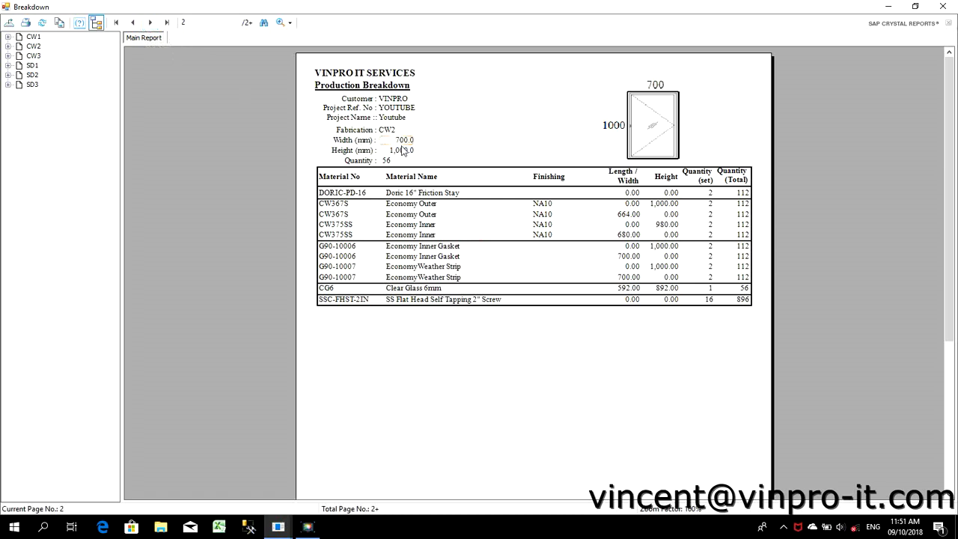
click(149, 23)
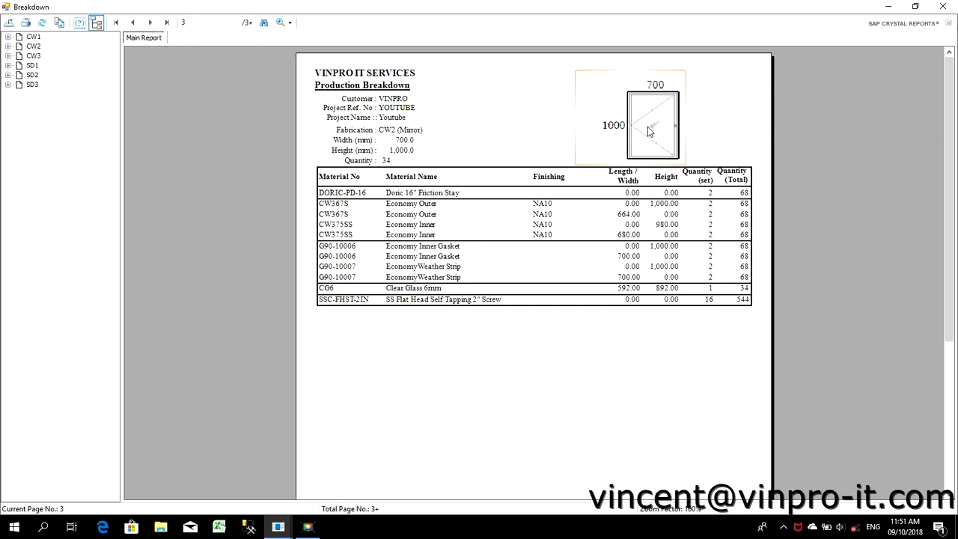
click(132, 23)
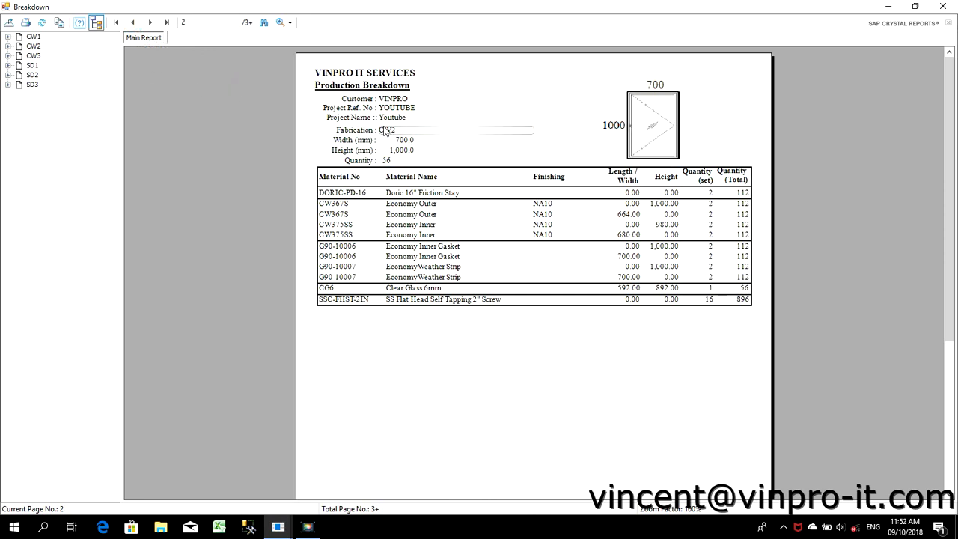
click(149, 21)
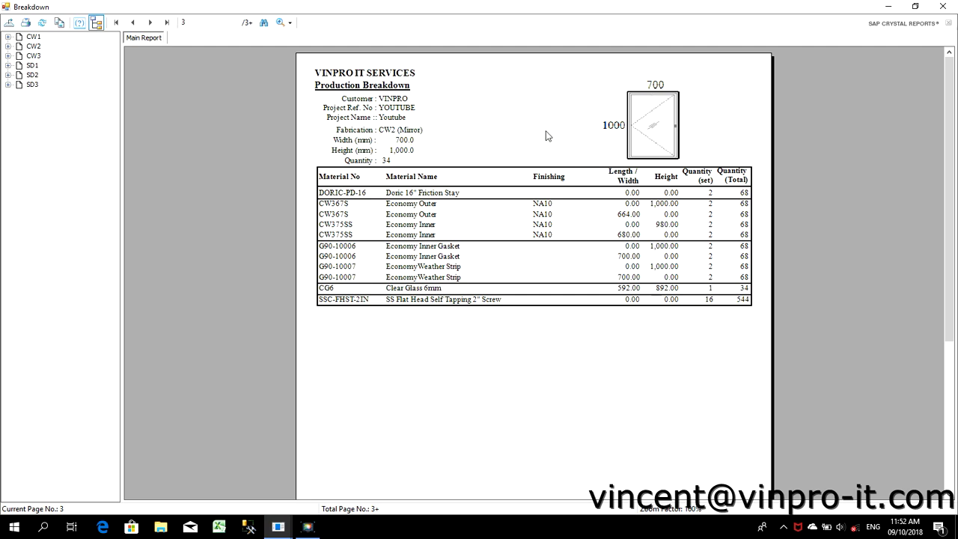
click(151, 23)
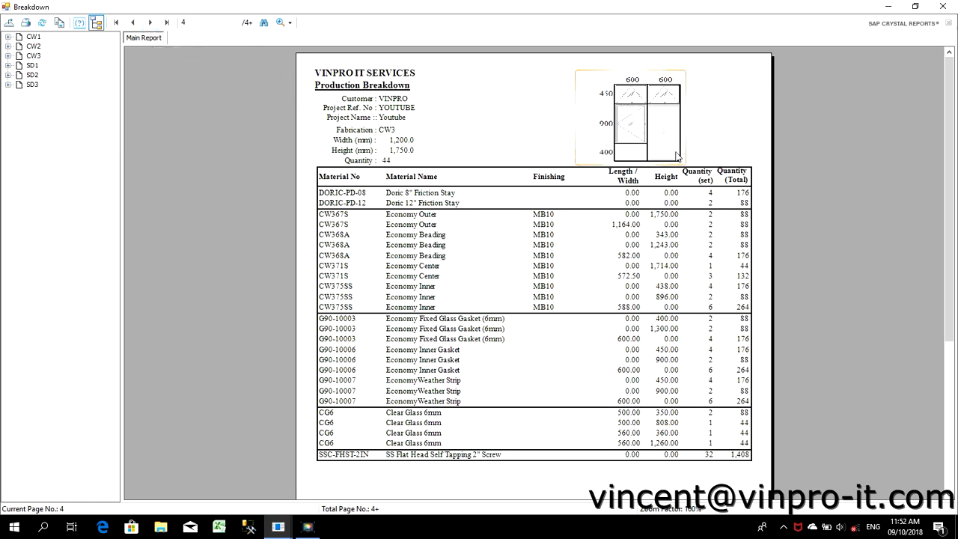
click(150, 22)
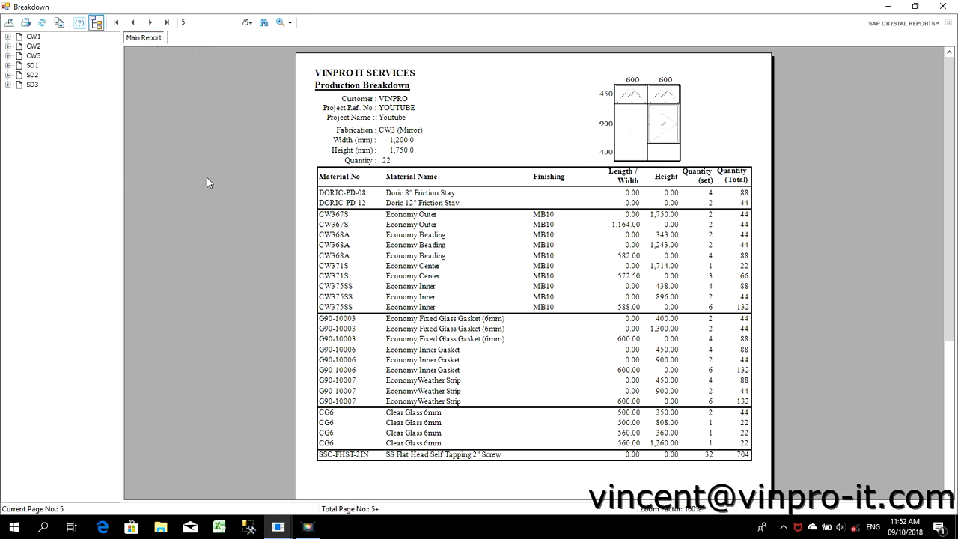
Generate the Production Cut Length Report and examine the cut lengths on its first two aluminium extrusion pages
mouse_move(279, 526)
click(258, 425)
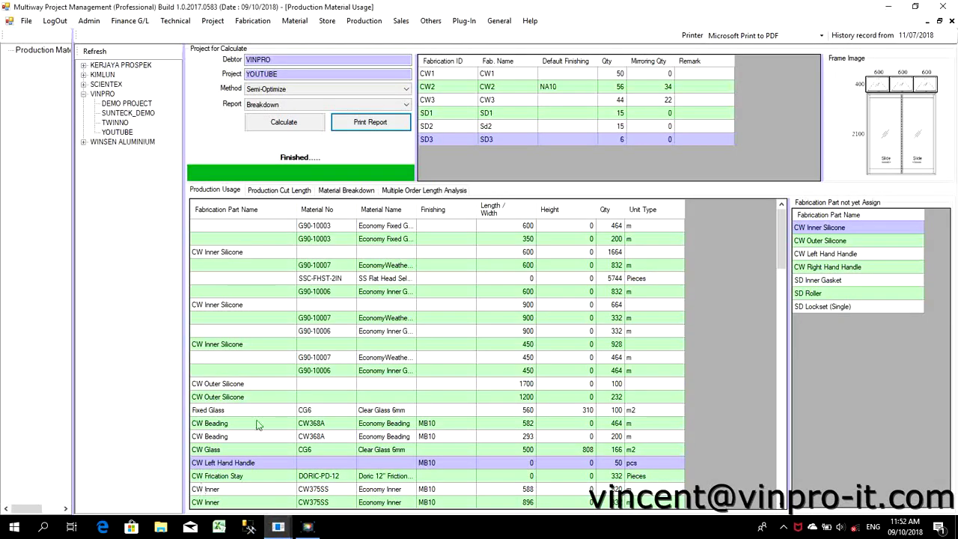
click(318, 105)
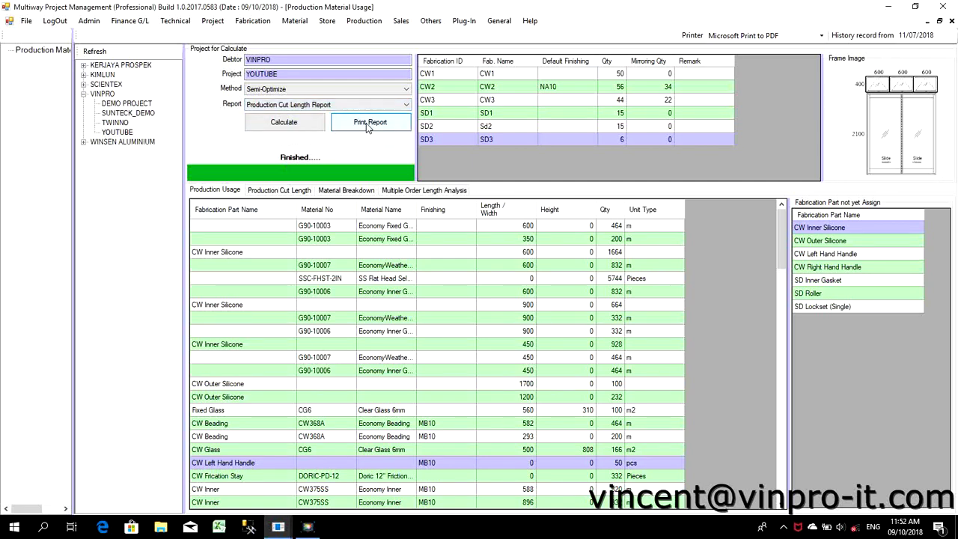
click(366, 122)
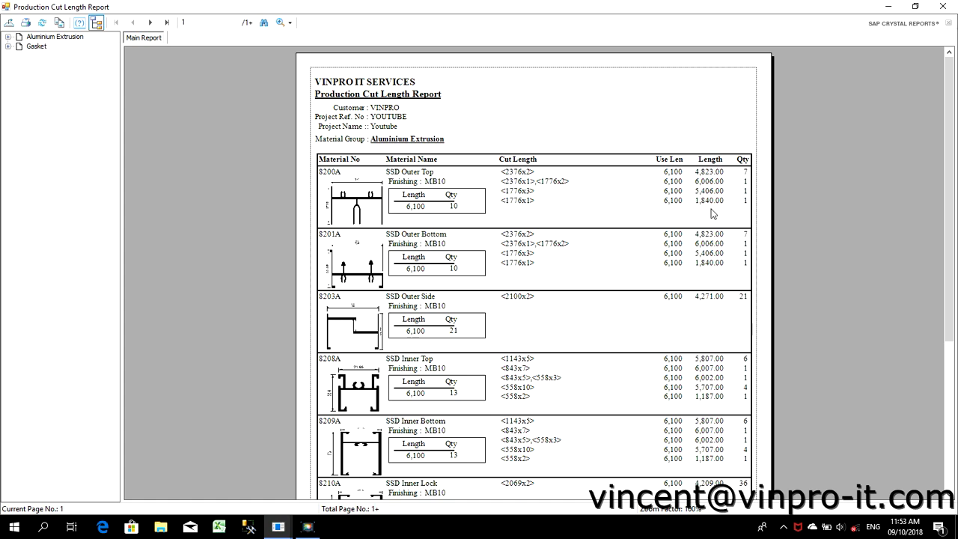
scroll(712, 214, down, 5)
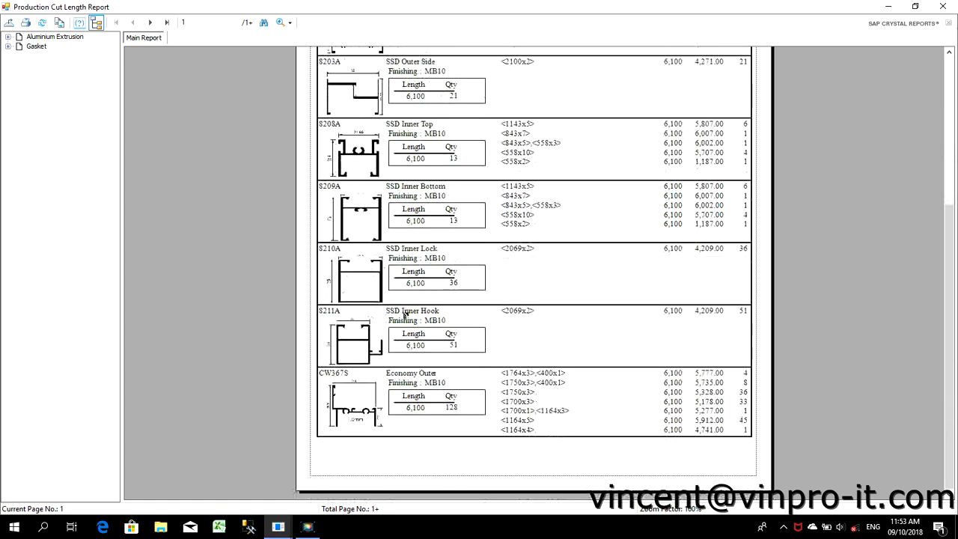
click(149, 21)
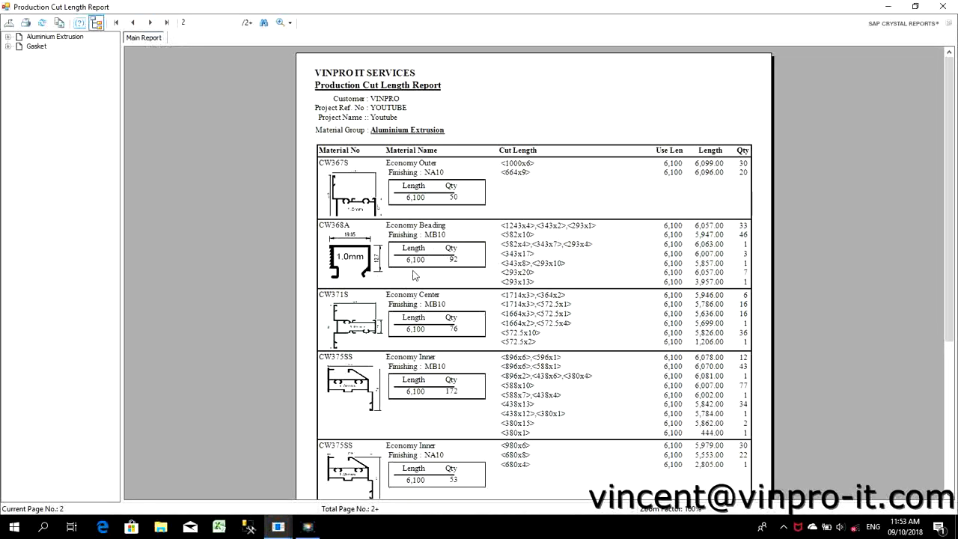
click(417, 262)
Return to Production Material Usage and generate the Production Usage Report
mouse_move(278, 527)
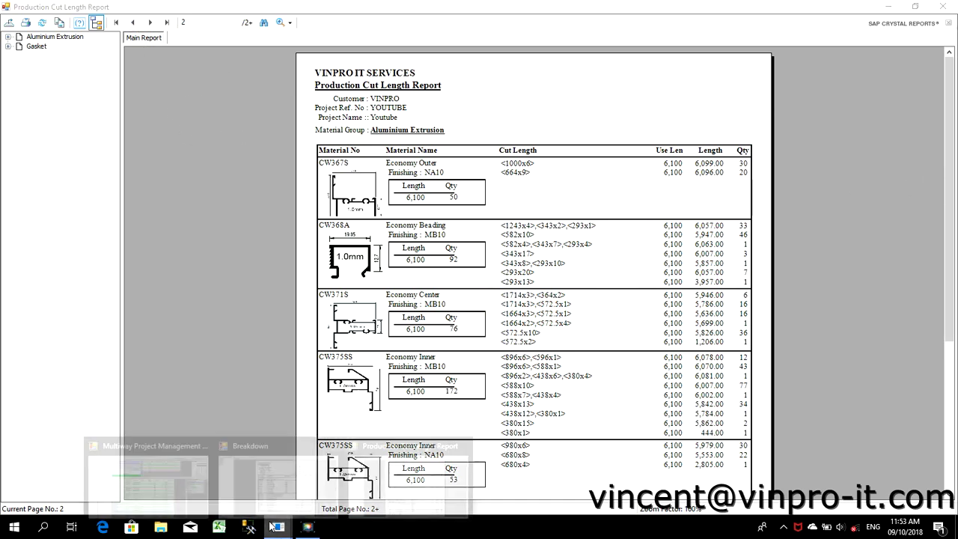
click(262, 417)
click(315, 105)
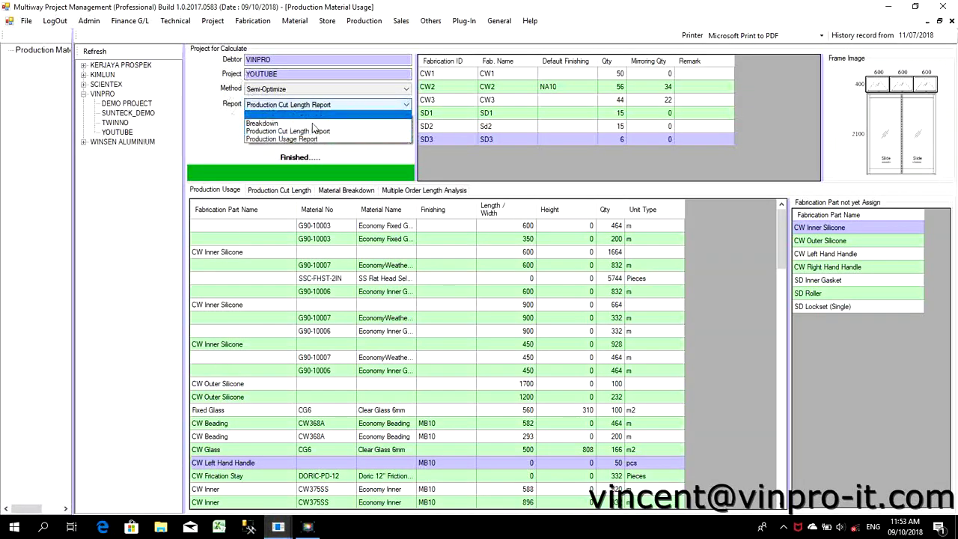
click(307, 139)
click(364, 122)
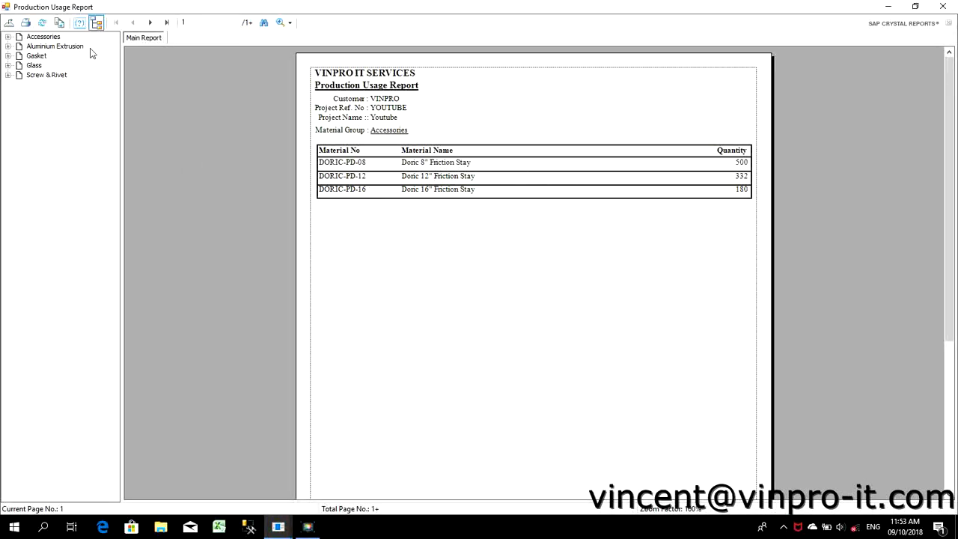
Examine the Production Usage Report pages for aluminium extrusion, gasket, glass, and screw and rivet materials
click(151, 23)
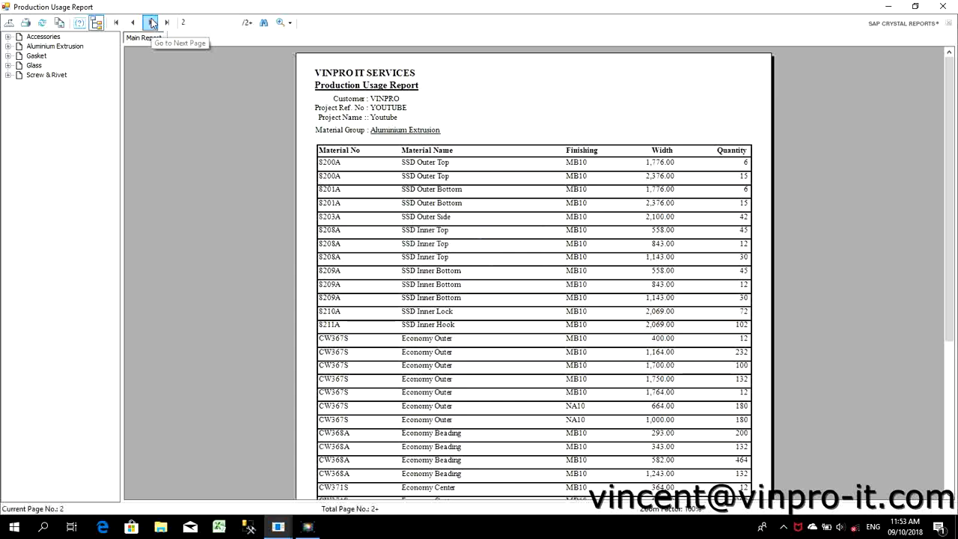
click(151, 22)
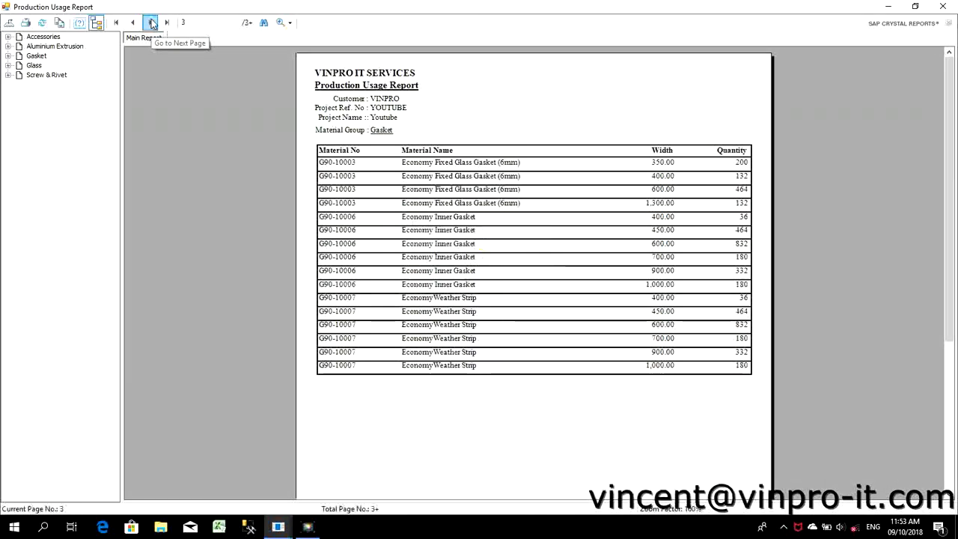
click(151, 22)
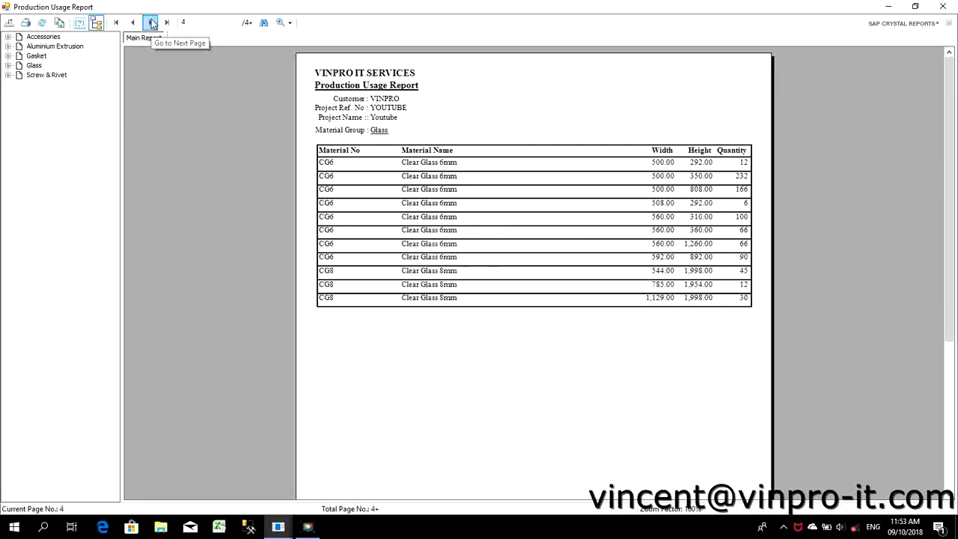
click(145, 23)
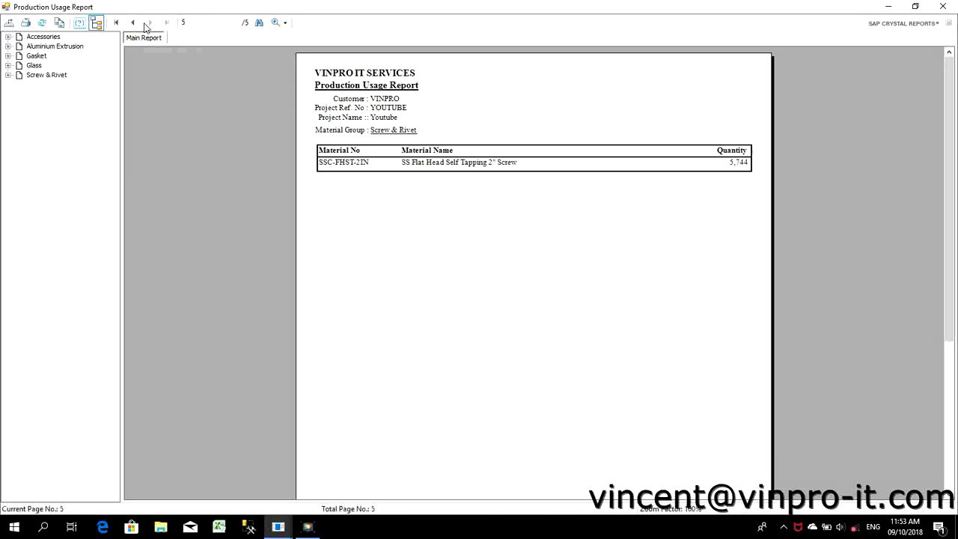
Close the Production Usage Report and the Production Cut Length Report
click(943, 7)
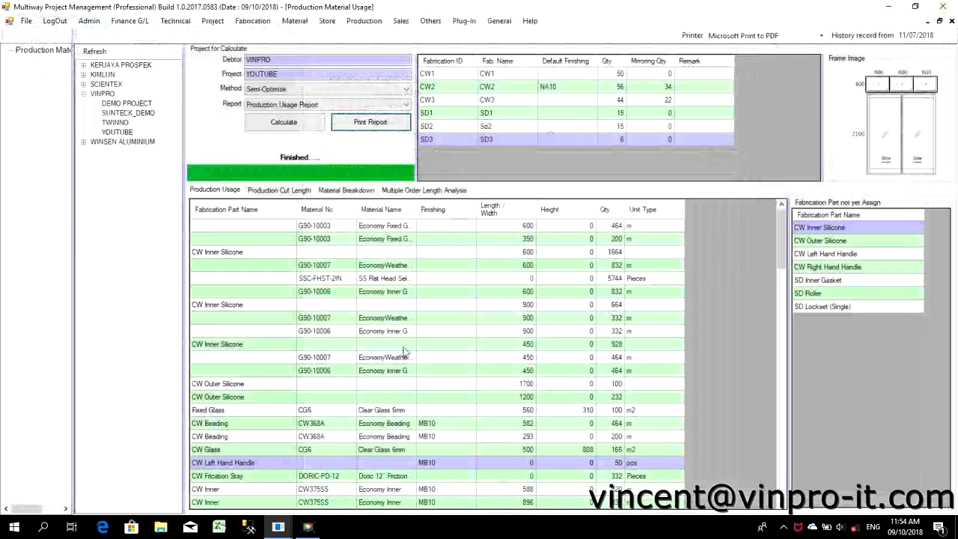
mouse_move(278, 528)
click(385, 481)
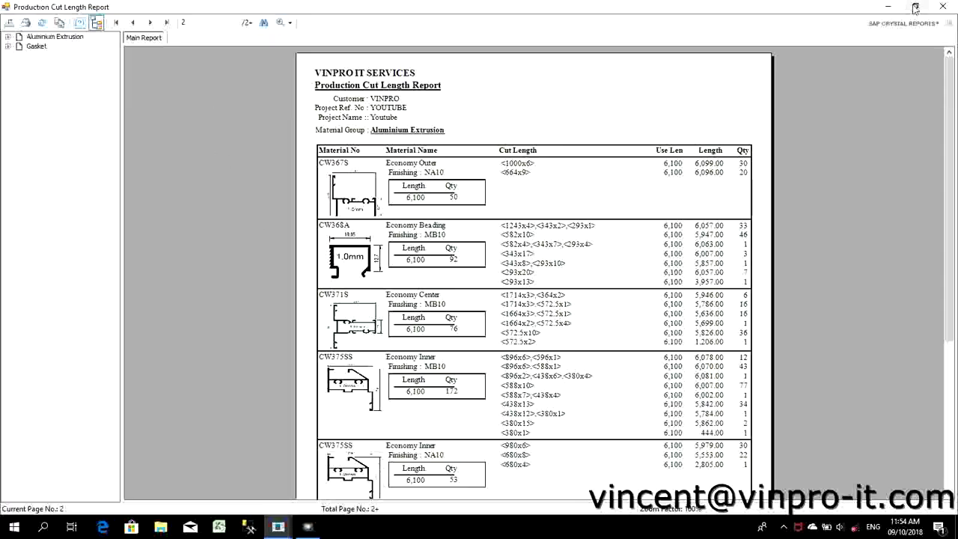
click(943, 6)
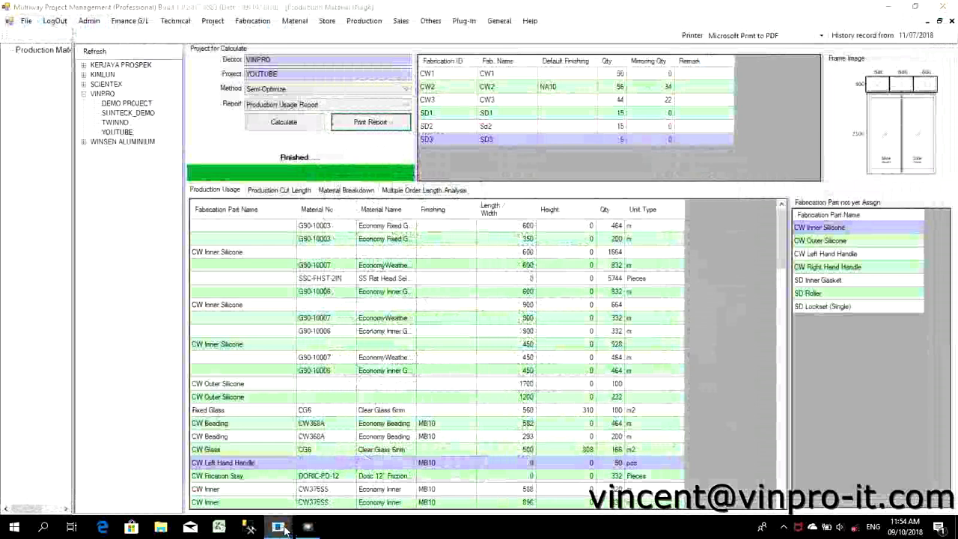
Return to the first page of the Breakdown report and examine the materials listed for CW1
mouse_move(280, 527)
click(321, 488)
click(116, 22)
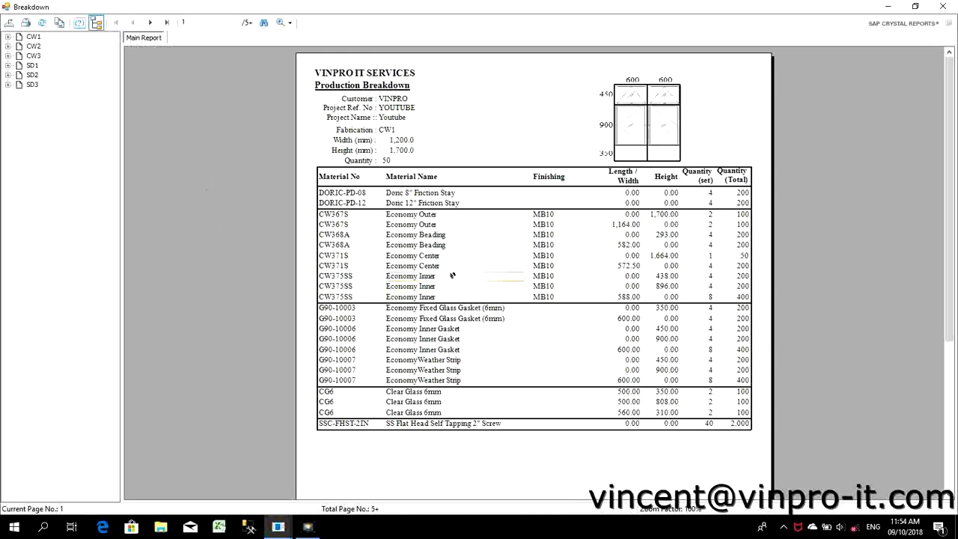
scroll(819, 315, down, 3)
scroll(816, 304, up, 3)
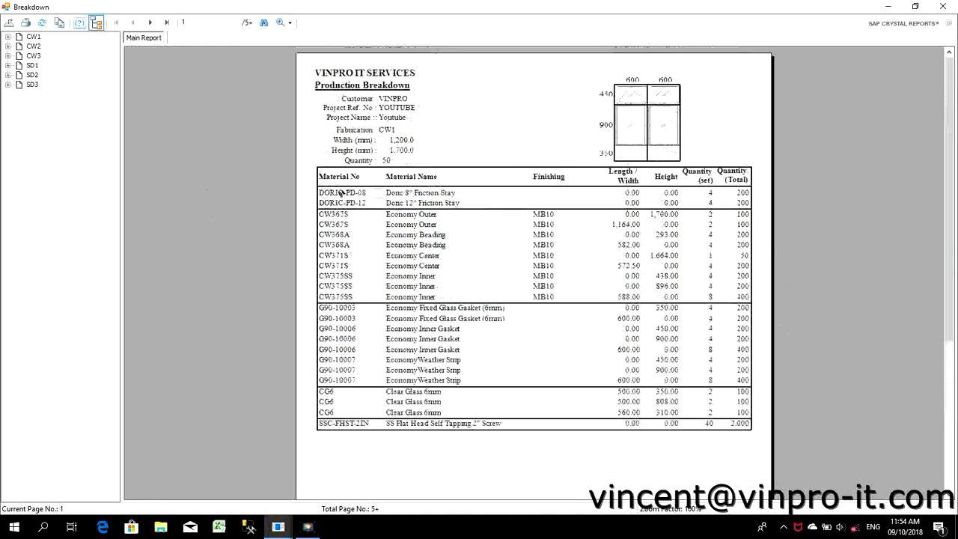
scroll(891, 192, down, 3)
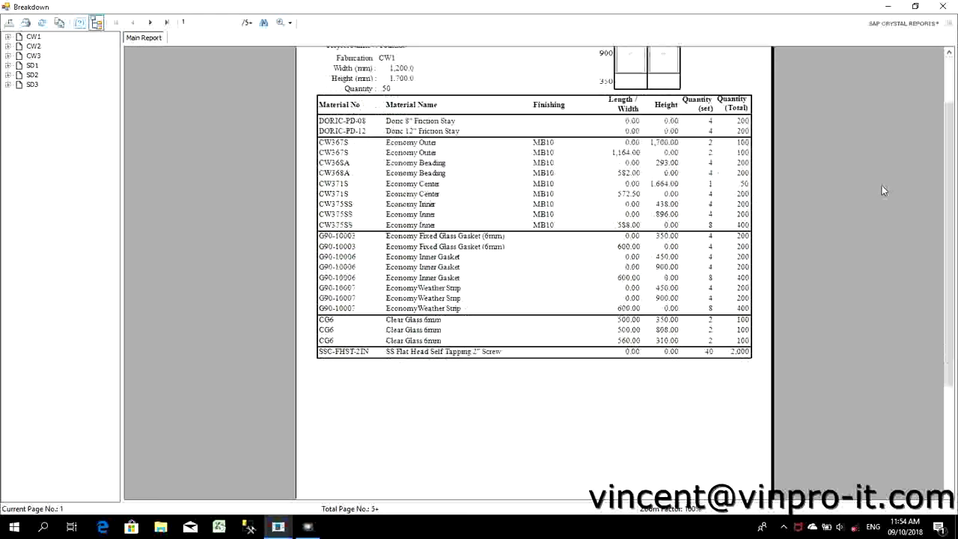
scroll(752, 139, up, 3)
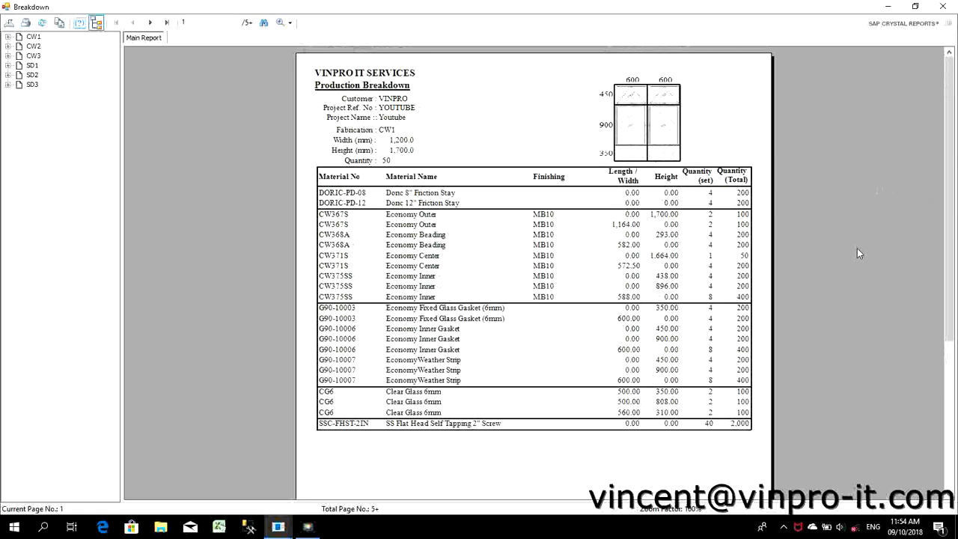
scroll(857, 248, down, 3)
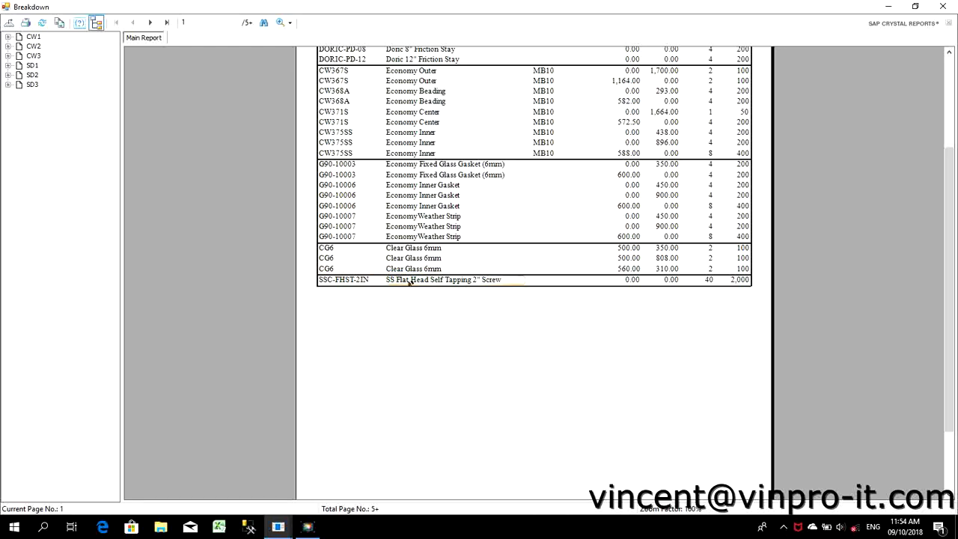
Open the CW1 casement window of VINPRO's YOUTUBE project in Project Drawing
mouse_move(279, 528)
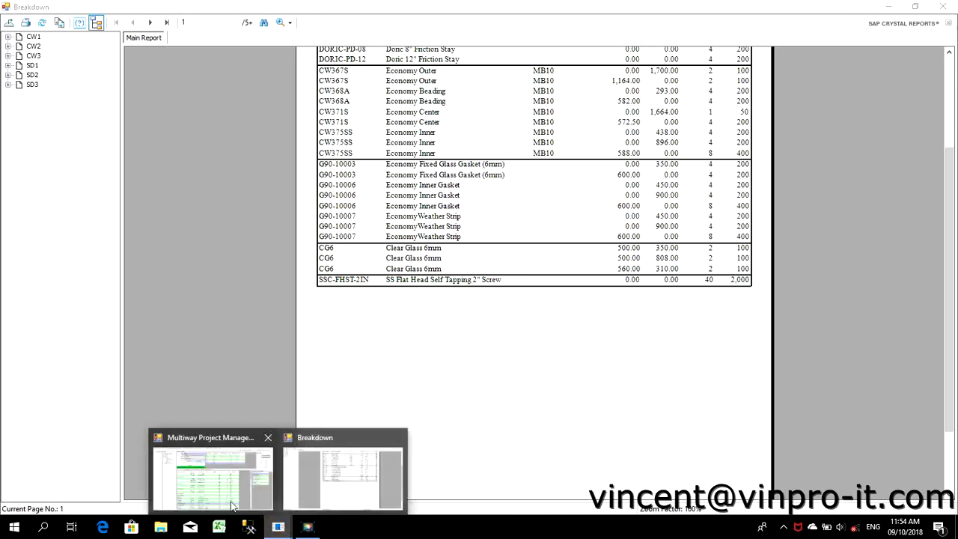
click(206, 479)
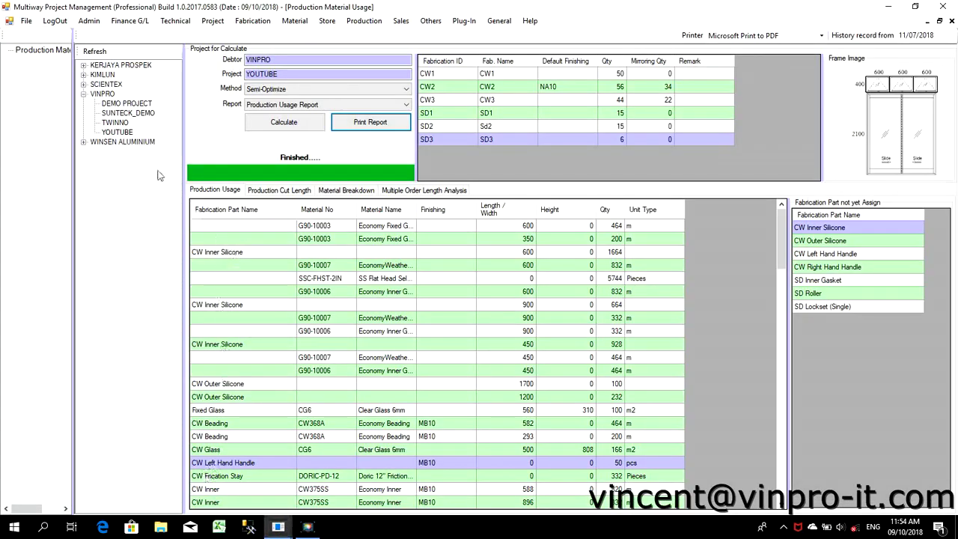
click(212, 20)
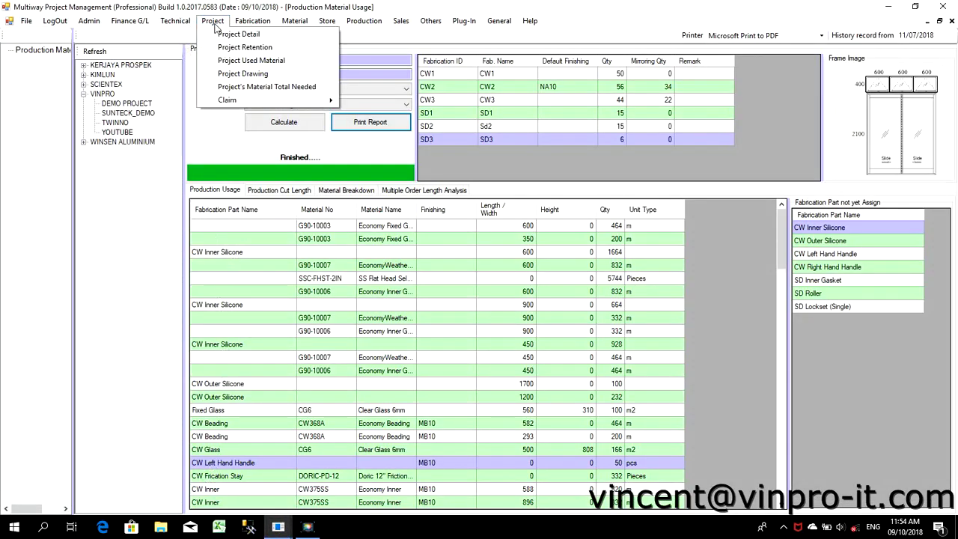
click(243, 77)
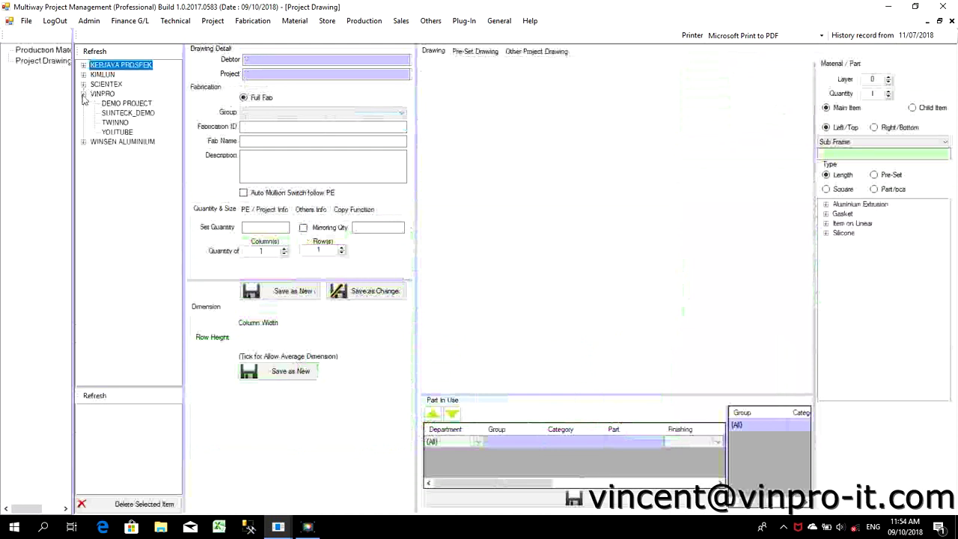
click(112, 131)
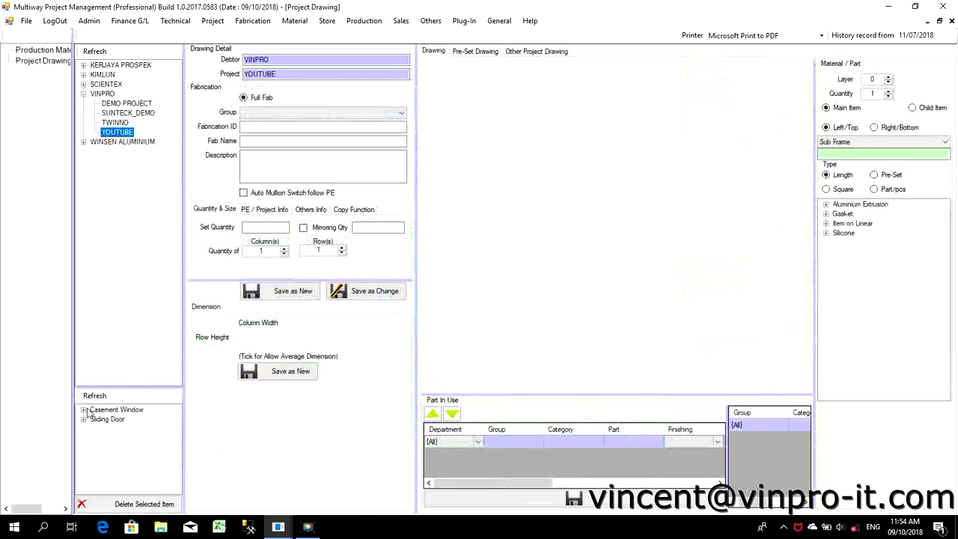
click(83, 409)
click(111, 420)
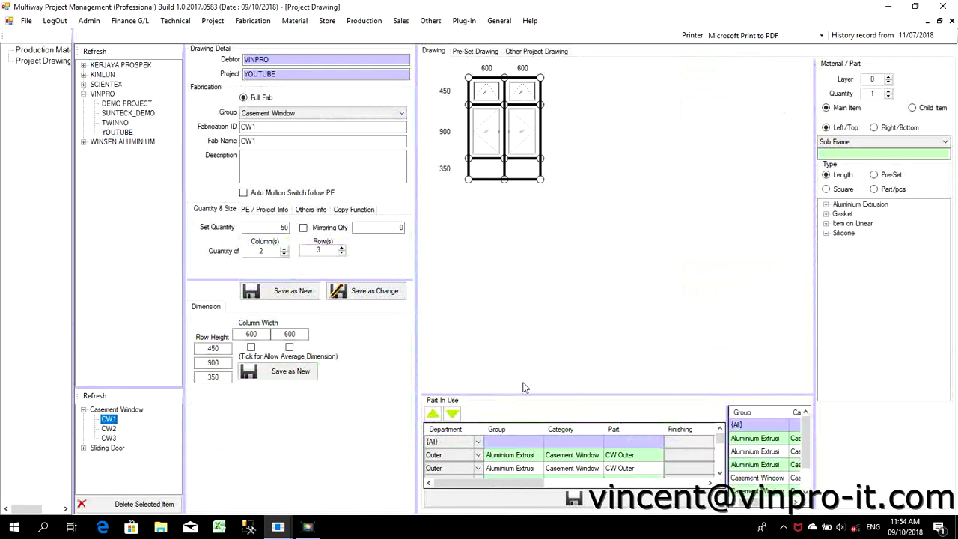
Assign material LG5 (Light Green 5mm) to the first of CW1's two Fixed Glass parts
drag(525, 394, 524, 212)
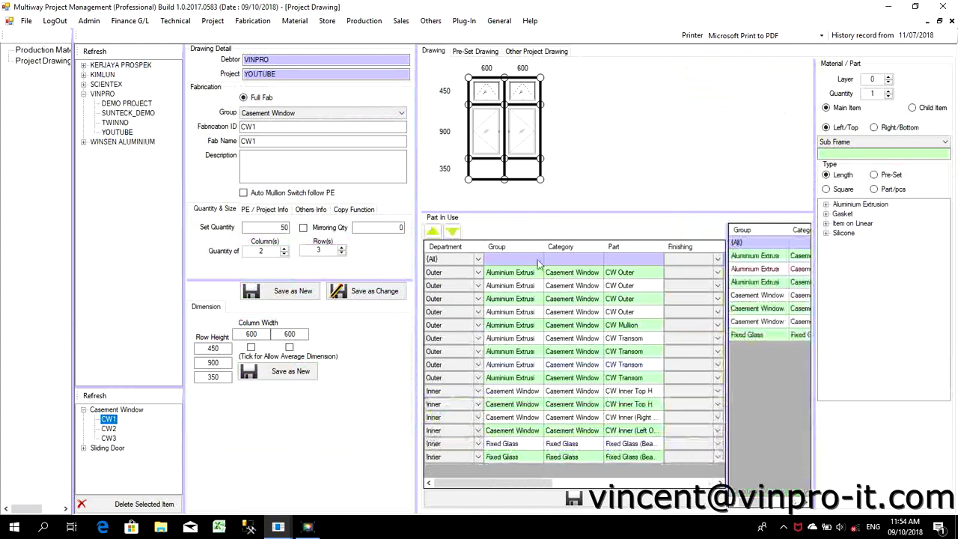
click(566, 446)
click(585, 456)
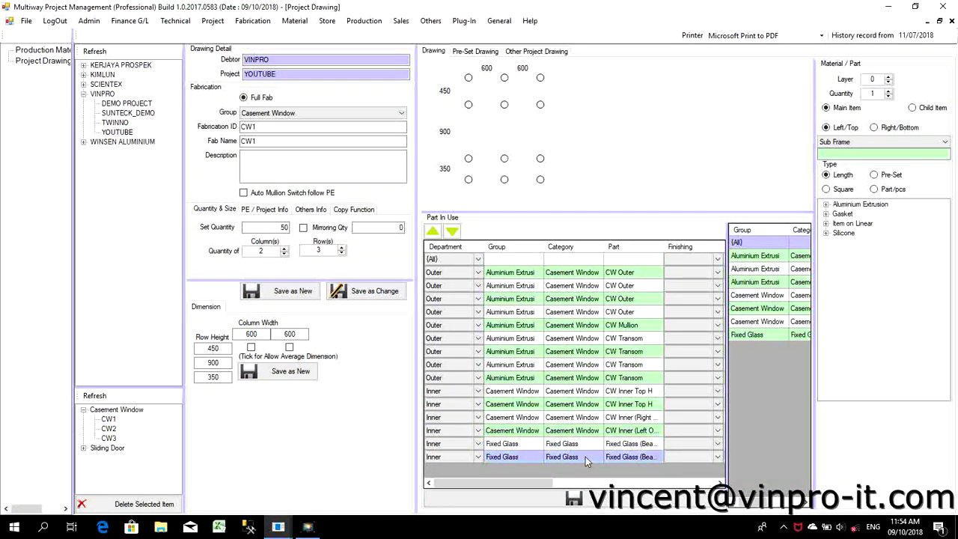
drag(524, 483, 612, 483)
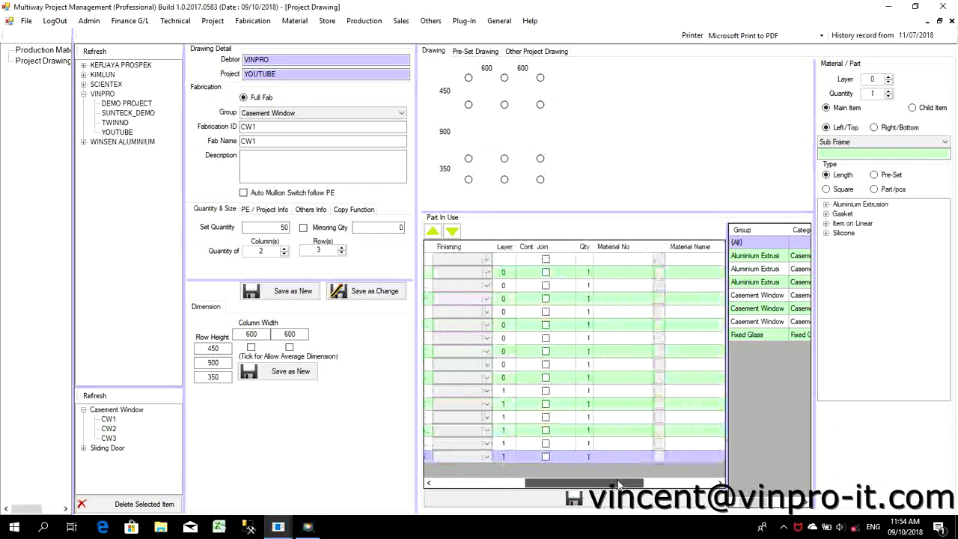
click(658, 443)
click(659, 443)
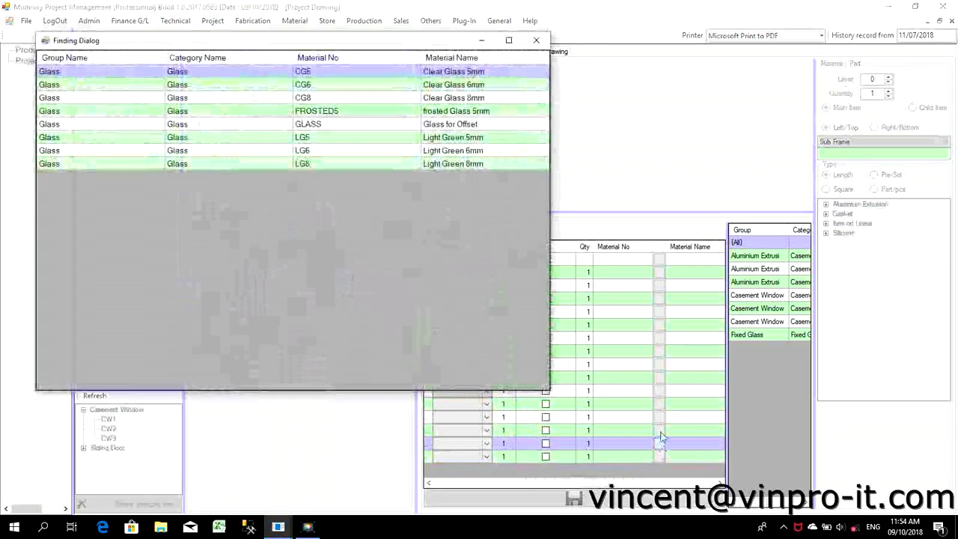
double_click(273, 140)
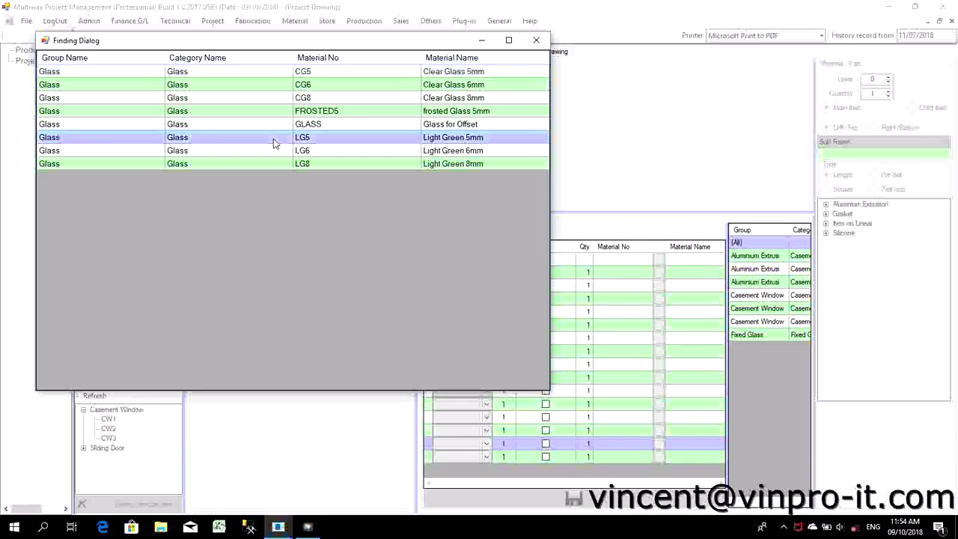
Assign LG5 (Light Green 5mm) to CW1's second Fixed Glass part and save the fabrication drawing parts
click(658, 457)
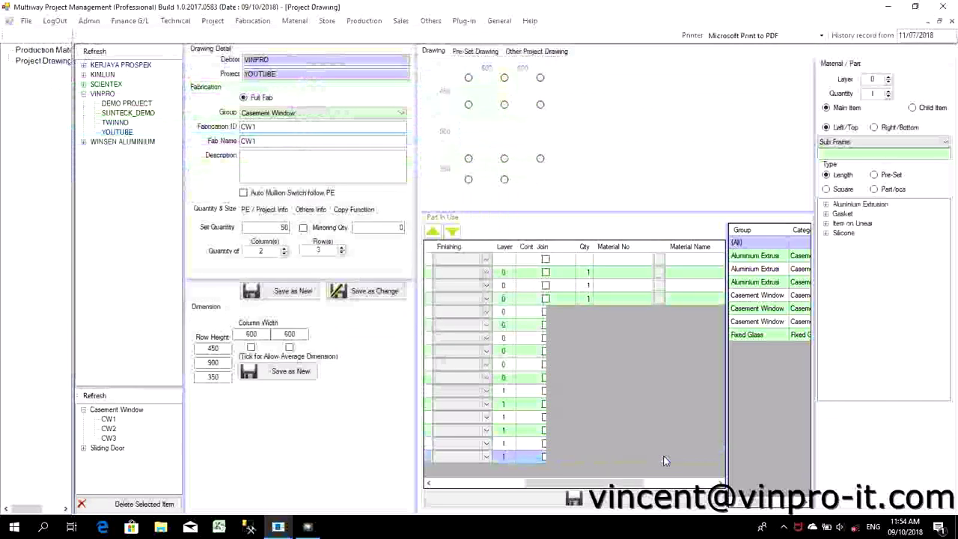
double_click(438, 232)
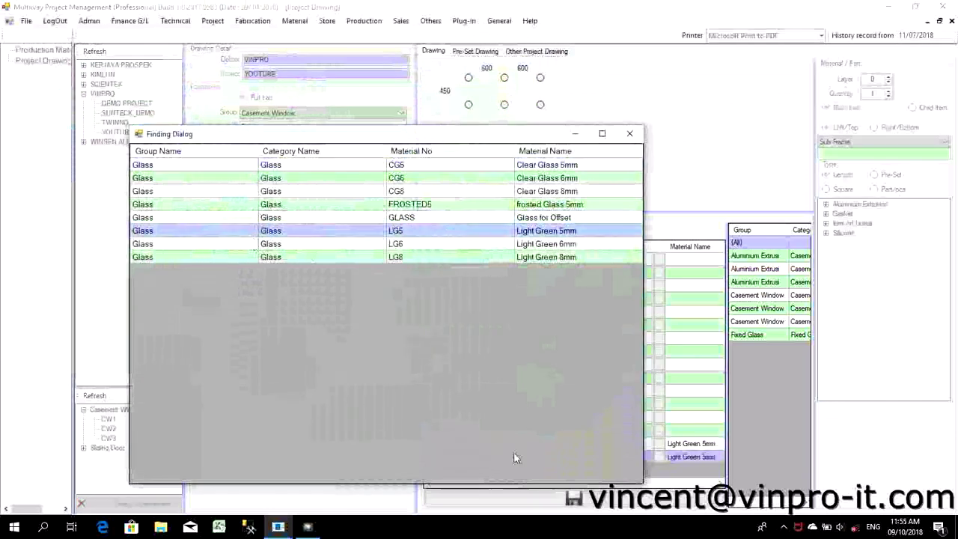
click(481, 299)
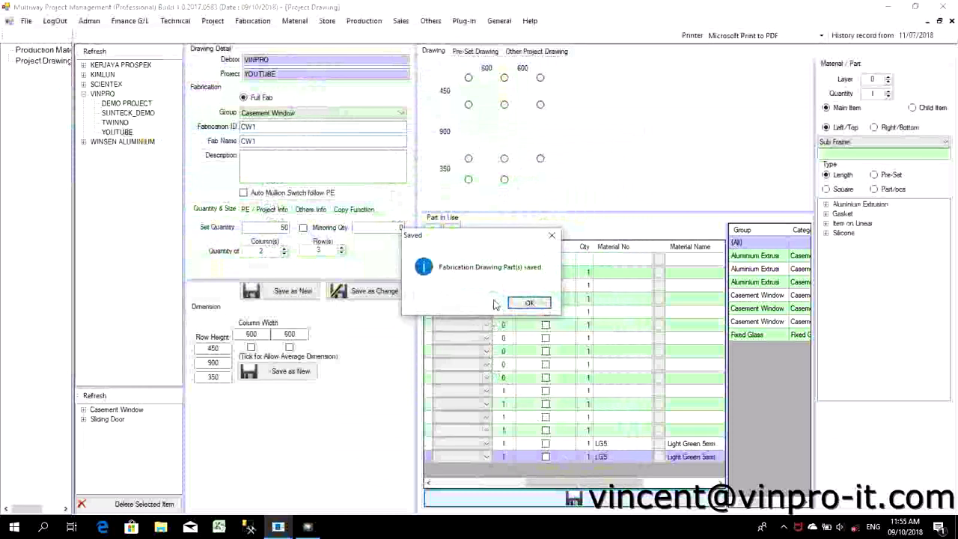
click(526, 301)
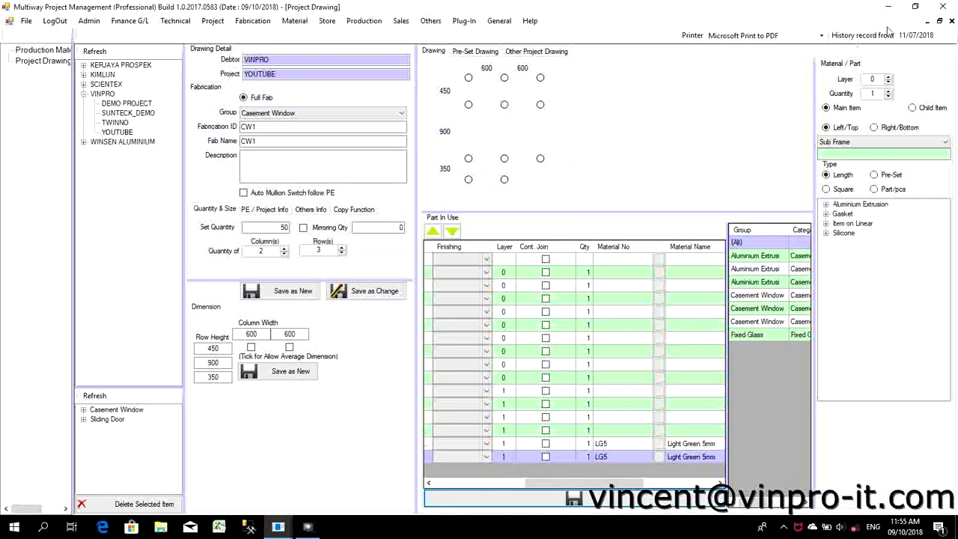
Close Project Drawing and recalculate the YOUTUBE project's production material usage with the Semi-Optimize method
click(952, 22)
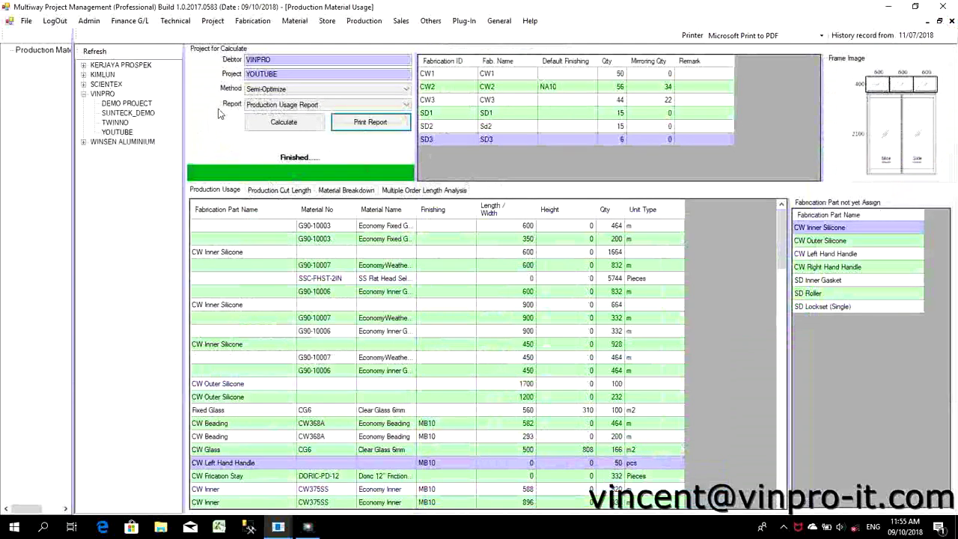
click(363, 21)
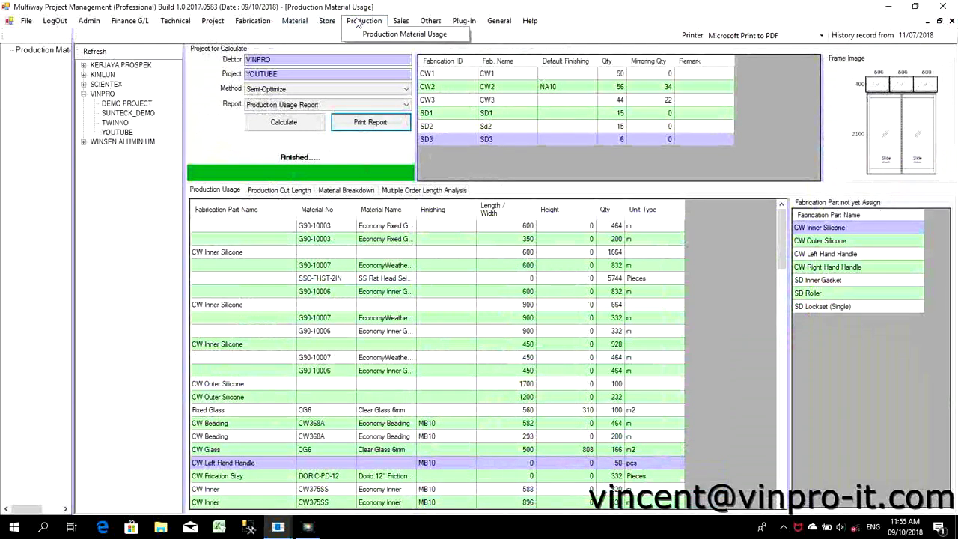
click(225, 121)
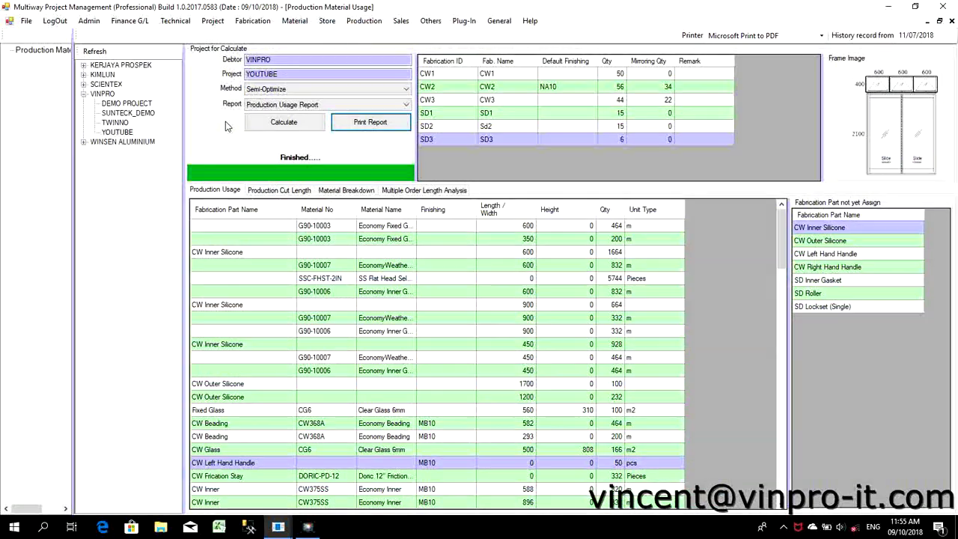
click(274, 128)
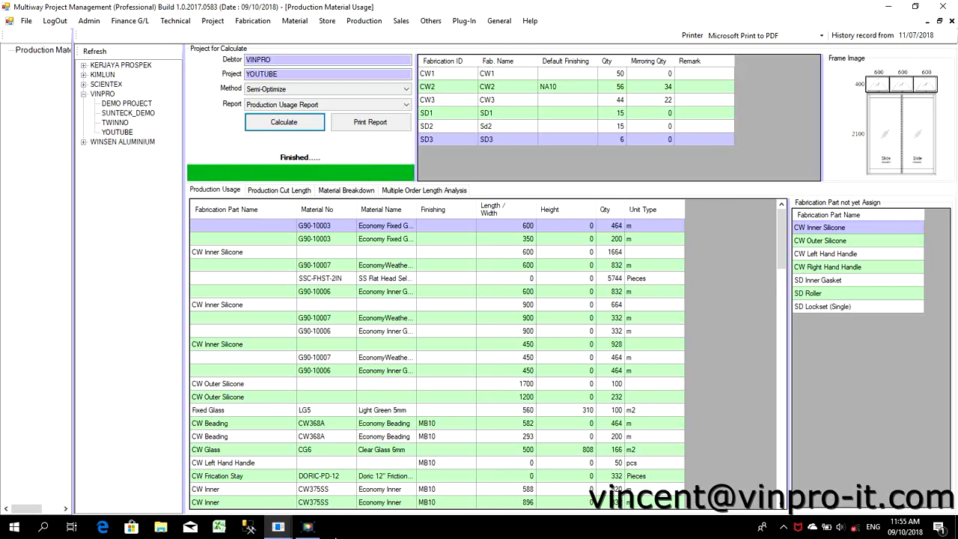
Examine CW1's glass materials in the Breakdown report generated before the recalculation
mouse_move(292, 531)
click(338, 431)
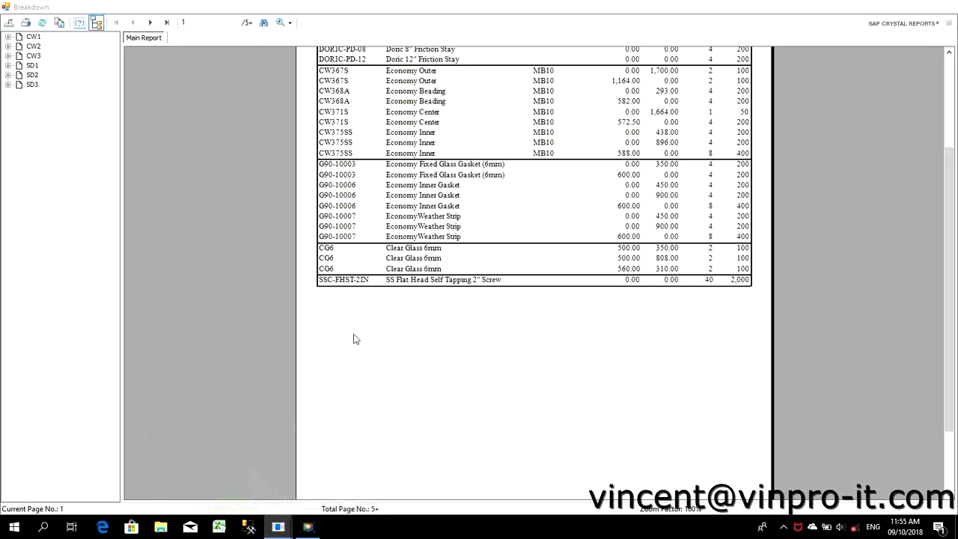
scroll(238, 145, up, 5)
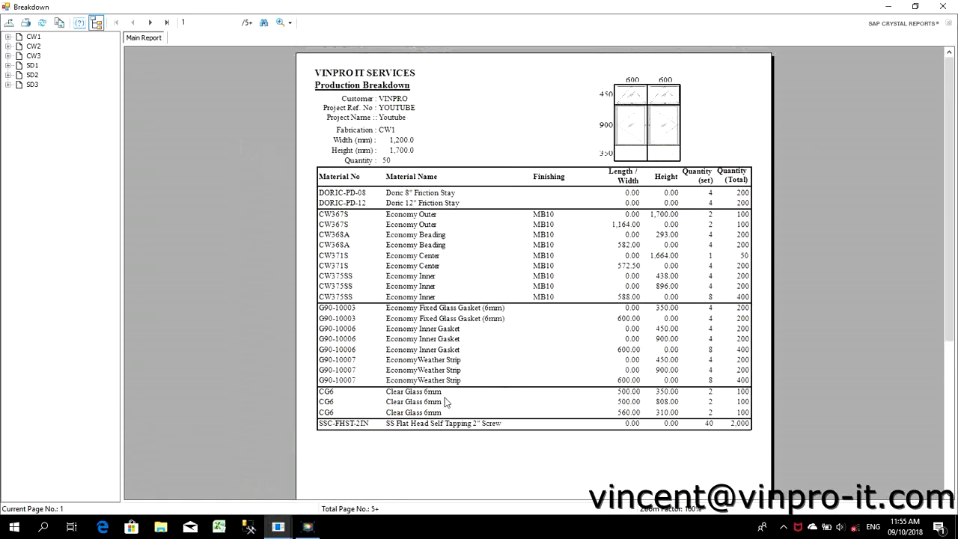
Return to Production Material Usage and generate a new Breakdown report
click(213, 458)
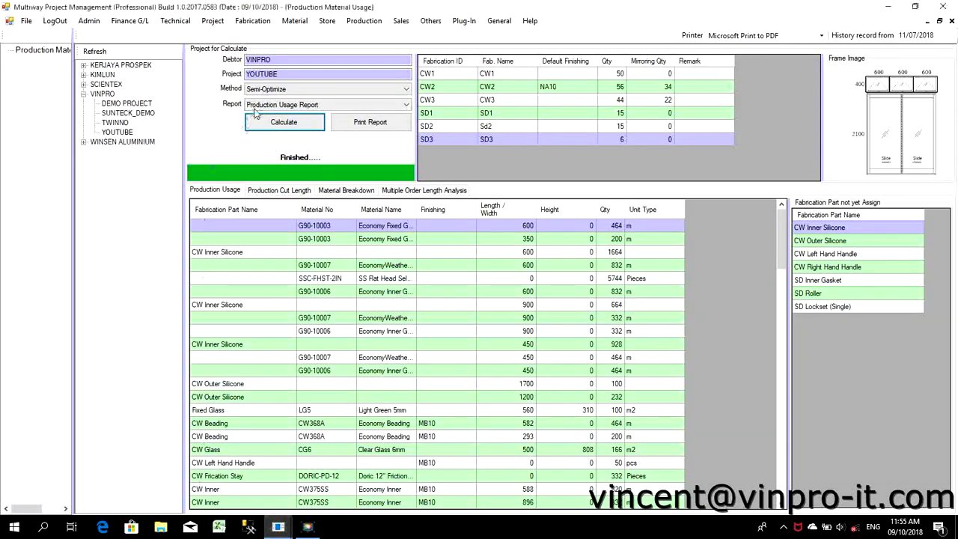
click(299, 105)
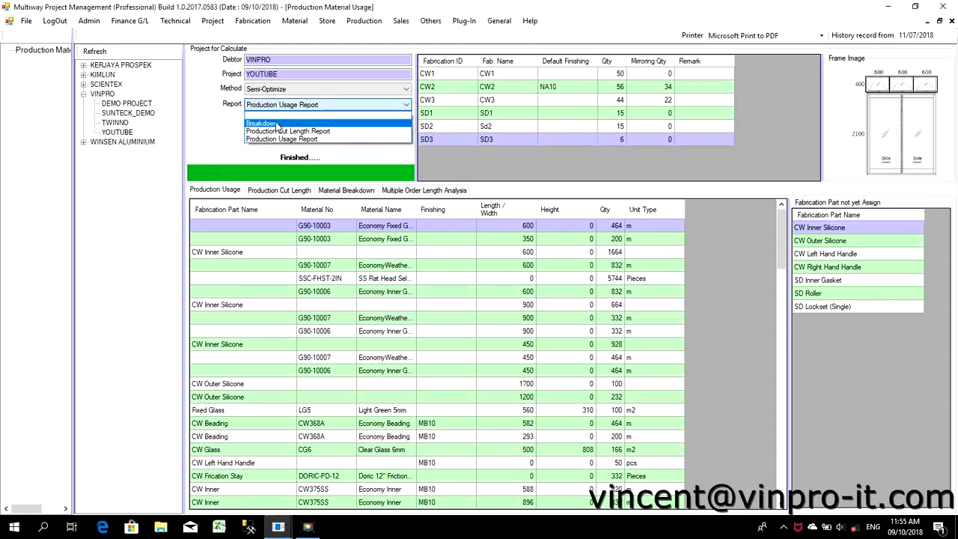
click(277, 124)
click(370, 124)
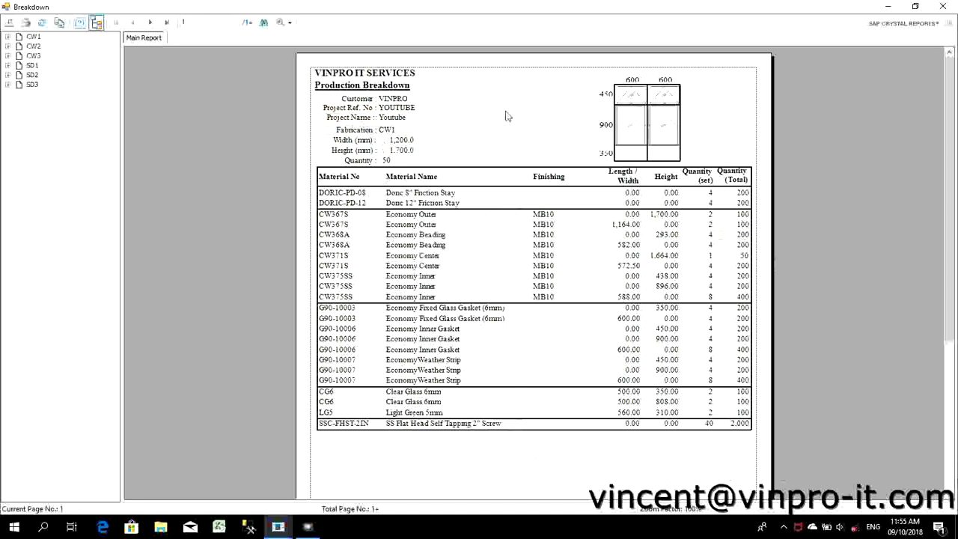
Enlarge the new Breakdown report to 150% and examine the glass materials listed for CW1
click(281, 21)
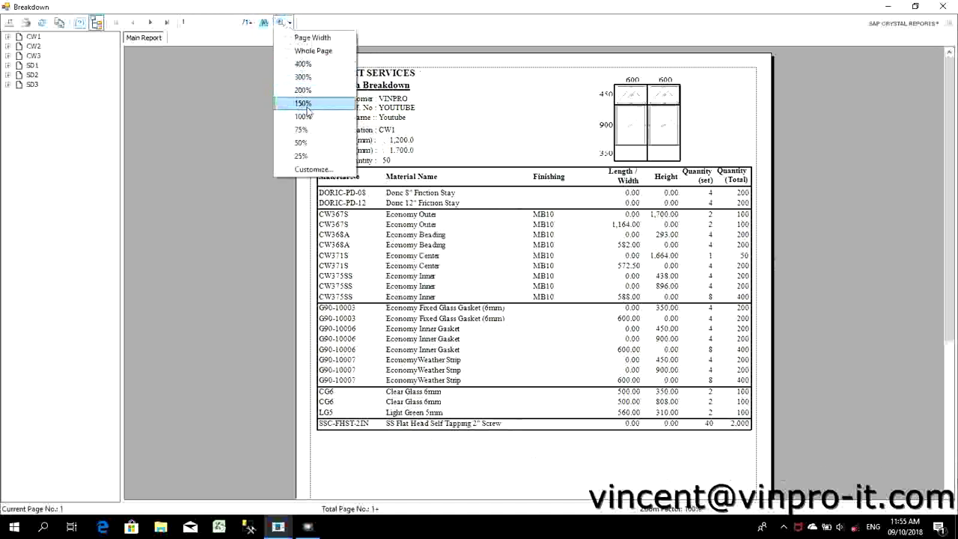
click(306, 107)
scroll(427, 188, down, 10)
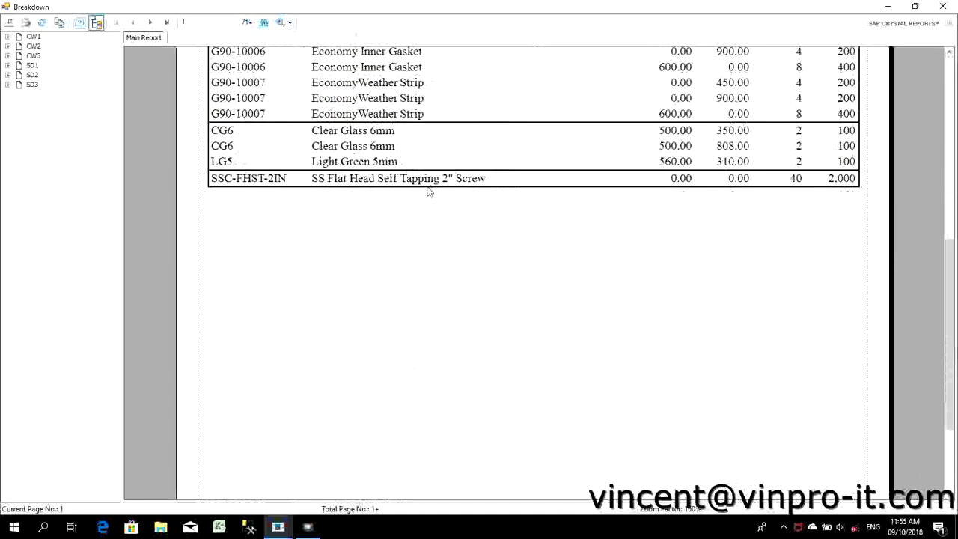
scroll(428, 192, up, 2)
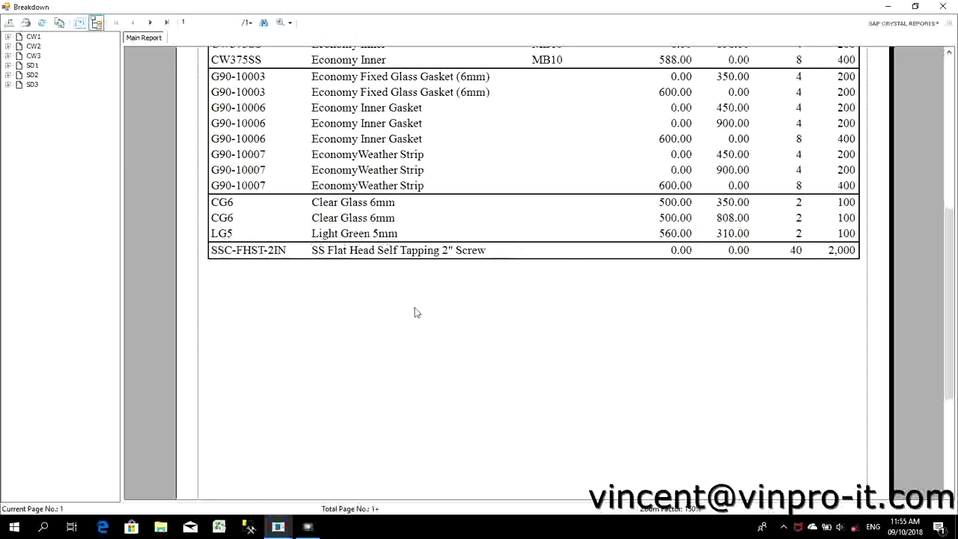
Return to the start of CW1's enlarged Breakdown report and close the report
scroll(417, 312, up, 5)
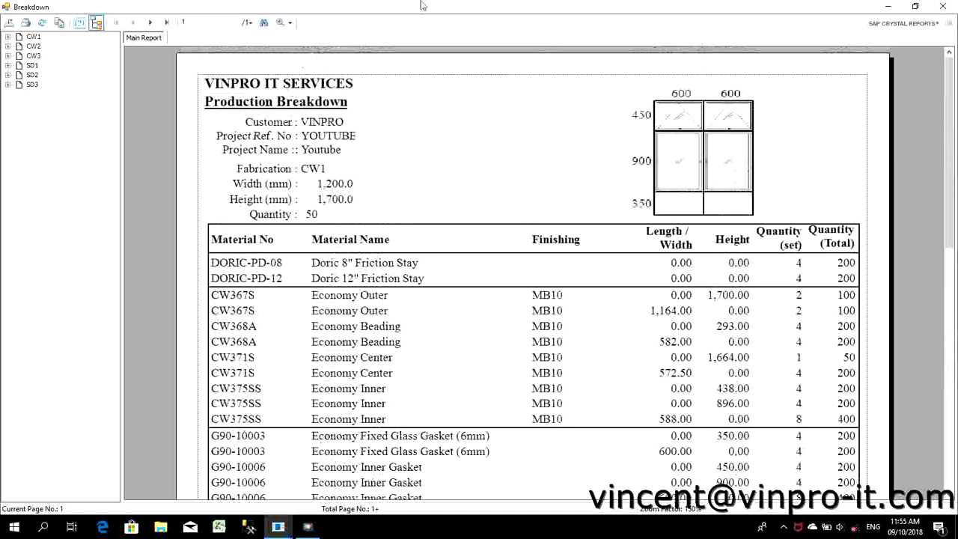
click(941, 6)
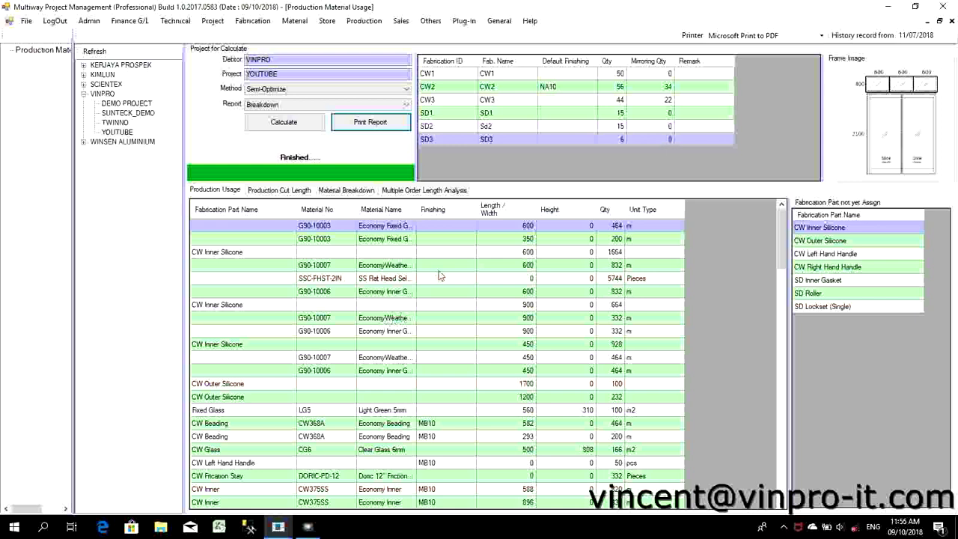
click(442, 279)
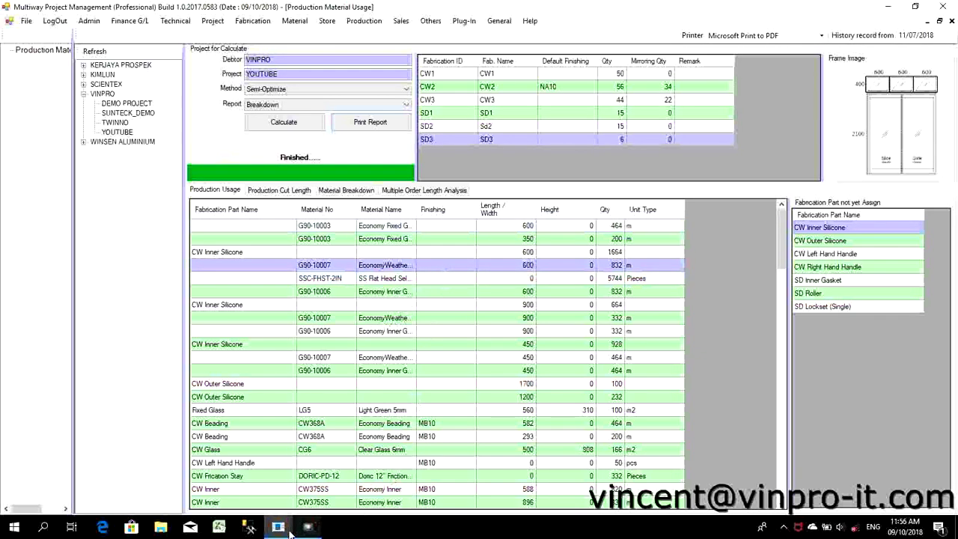
Bring up the earlier Breakdown report to view CW1's materials, and return to Production Material Usage
mouse_move(277, 526)
click(349, 471)
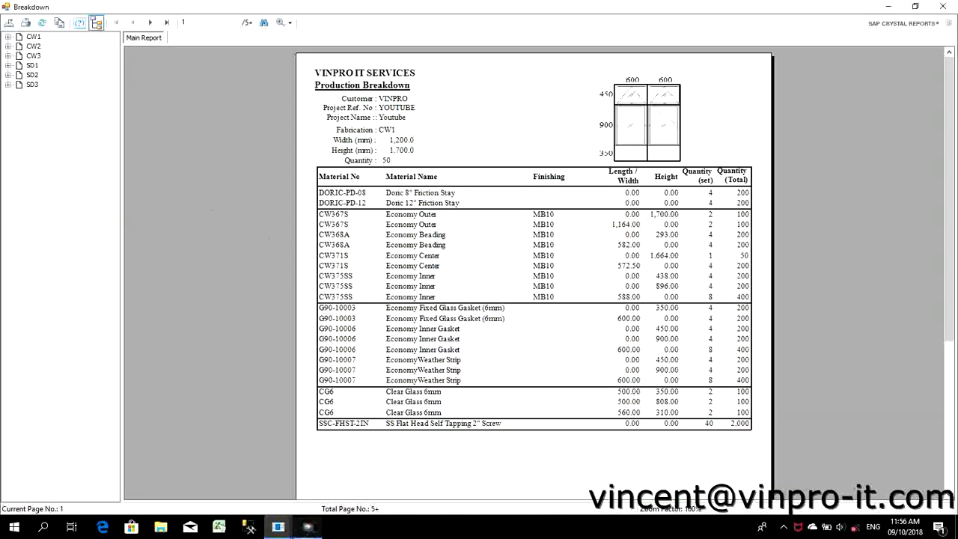
click(229, 471)
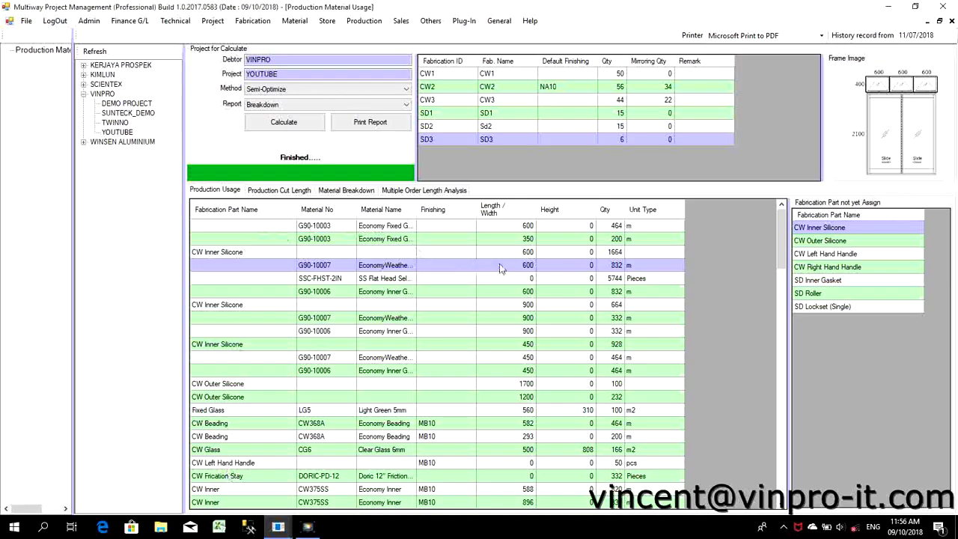
click(422, 252)
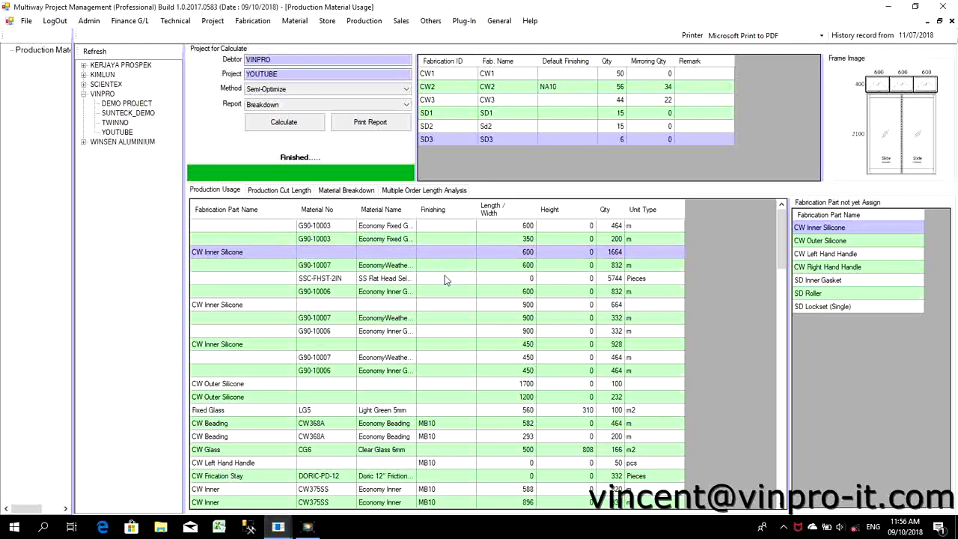
click(445, 279)
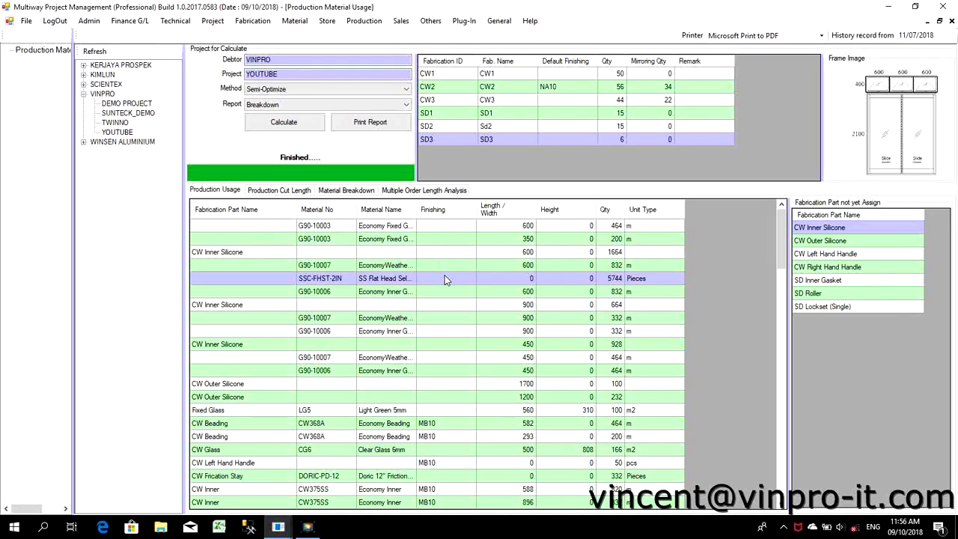